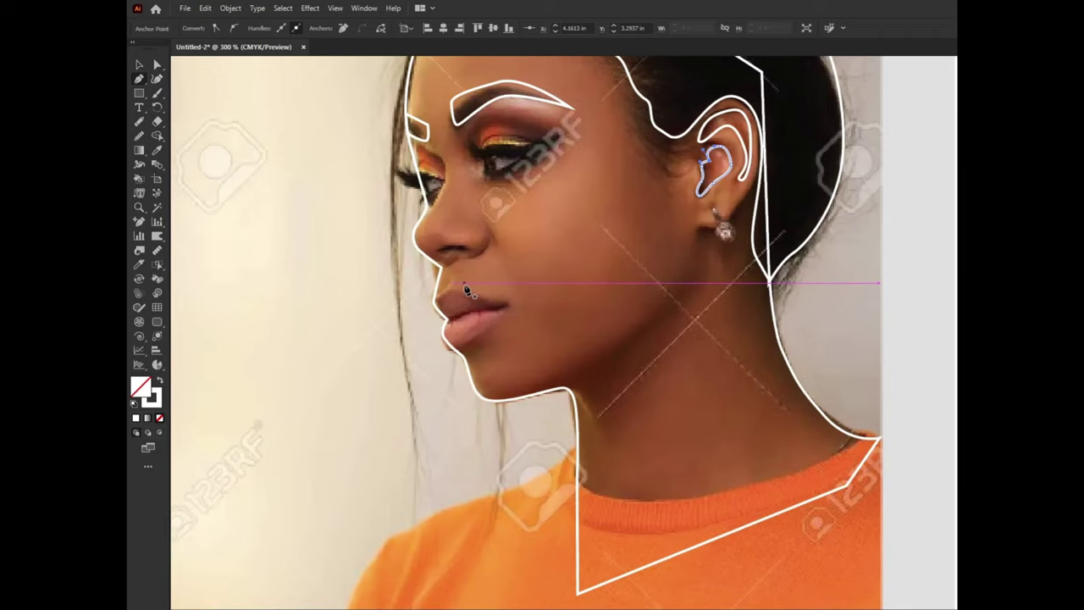
Step: Trace a closed Pen path around the lips with curved upper and lower edges
scroll(436, 320, "up", 1)
left_click(532, 300)
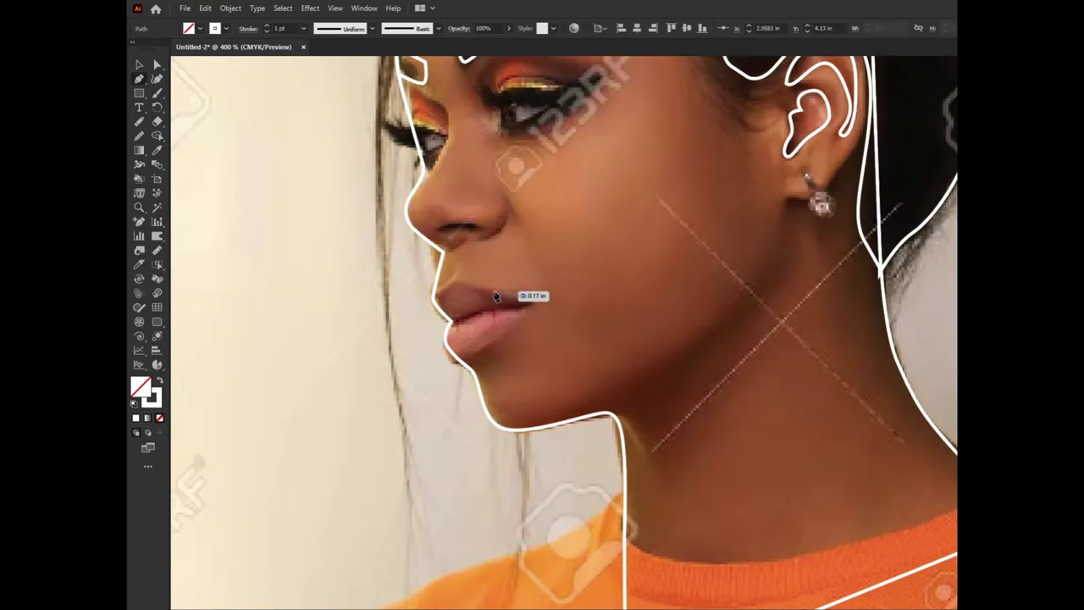
left_click(468, 280)
left_click_drag(434, 296, 466, 367)
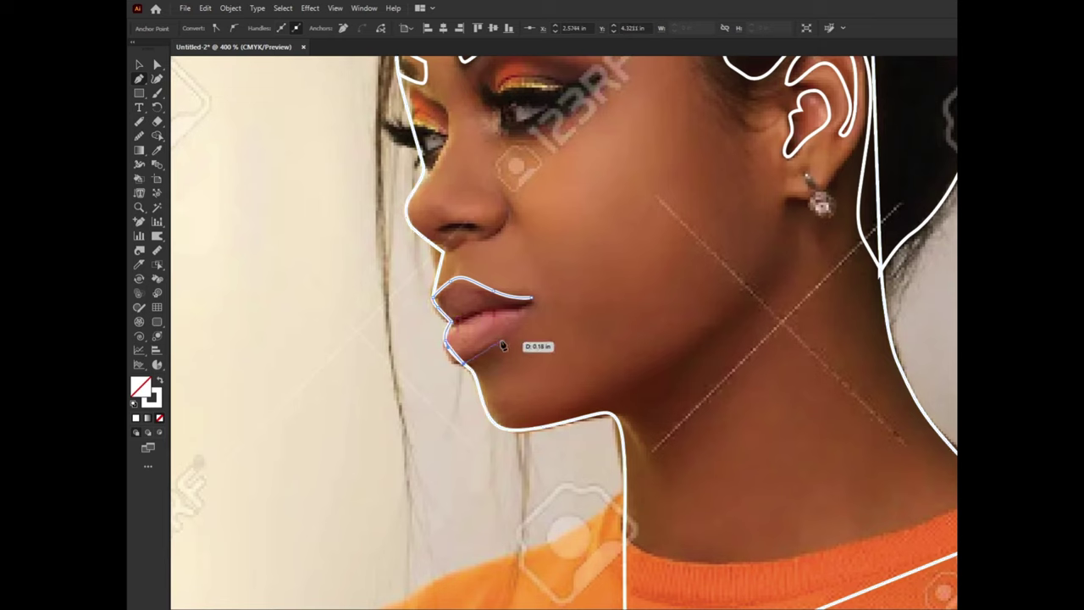
left_click_drag(532, 298, 531, 312)
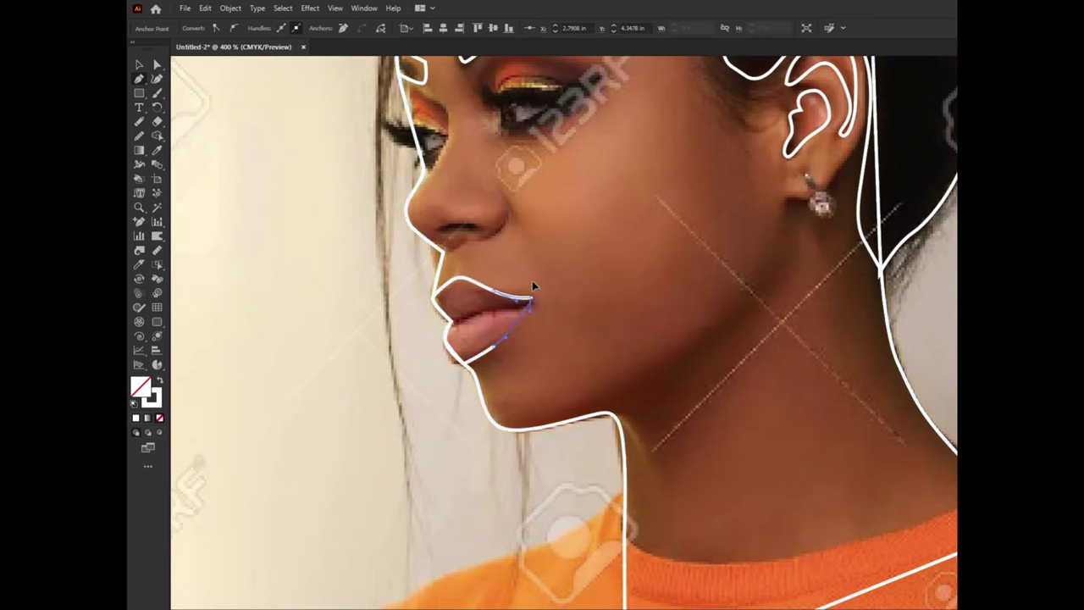
key("v")
Step: Adjust the lip path's corner and lower-left anchors and handles to follow the mouth
left_click(157, 67)
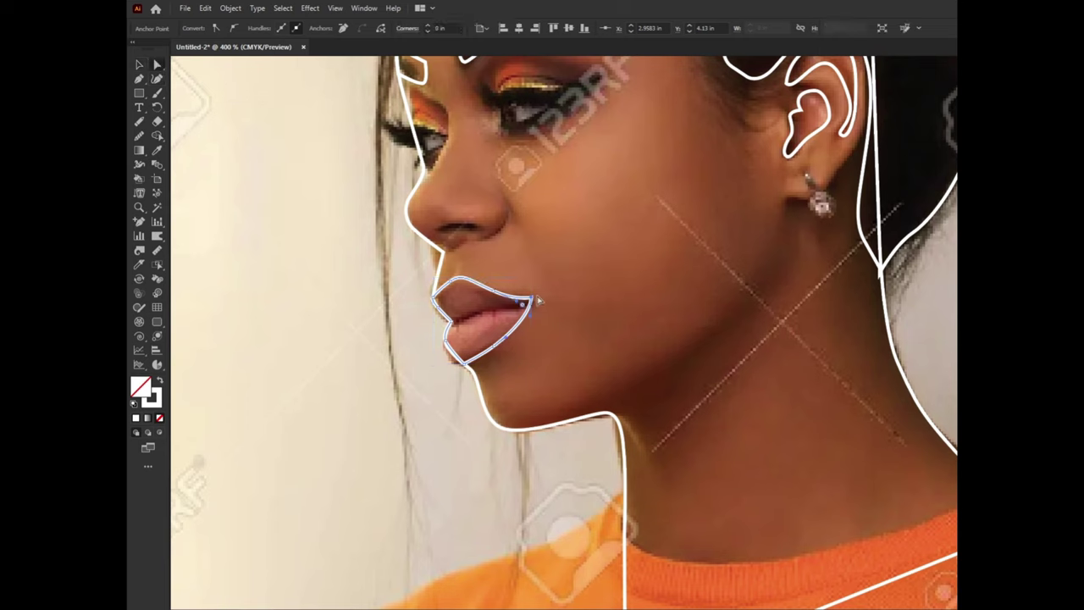
left_click_drag(532, 301, 536, 306)
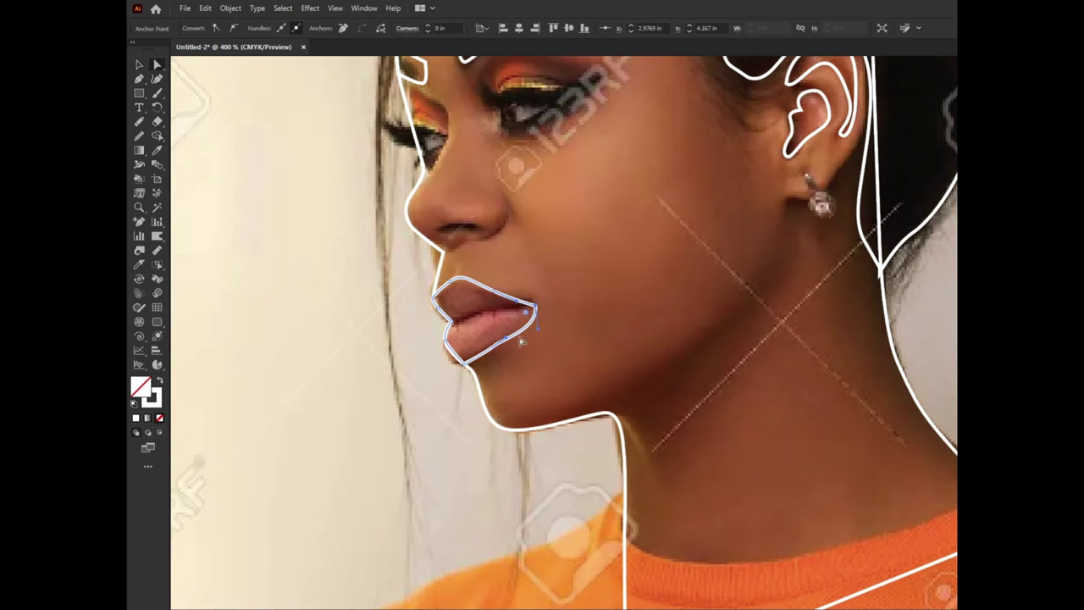
scroll(463, 373, "up", 2)
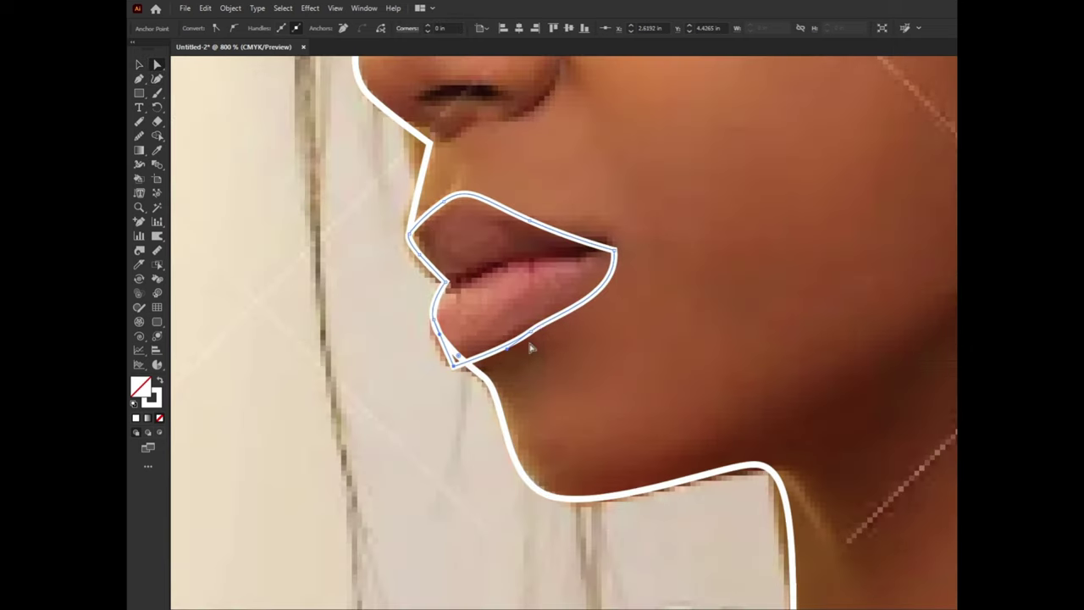
left_click(558, 311)
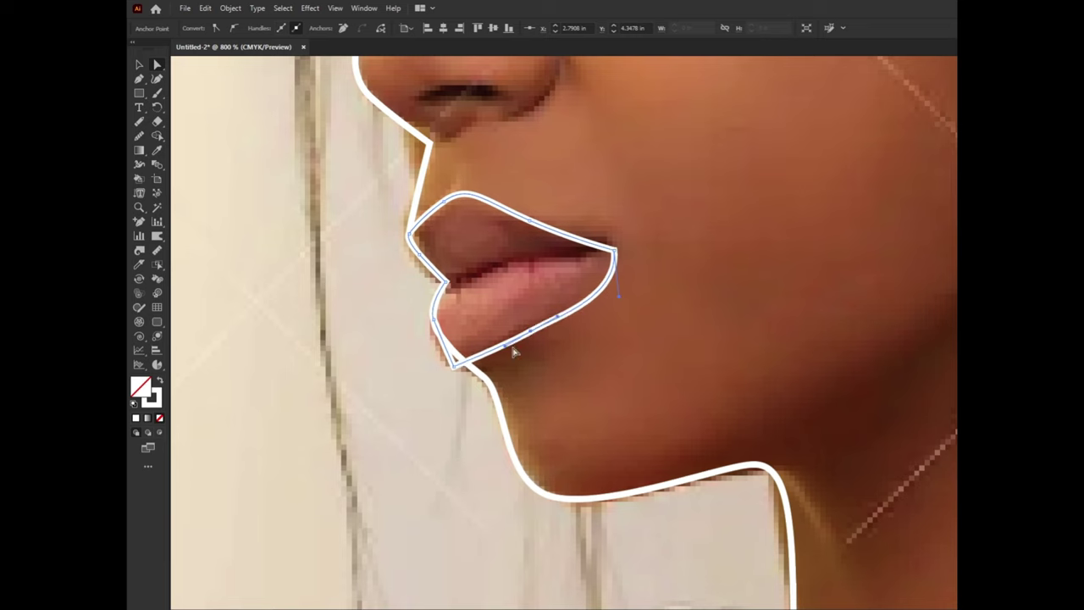
left_click_drag(453, 369, 448, 358)
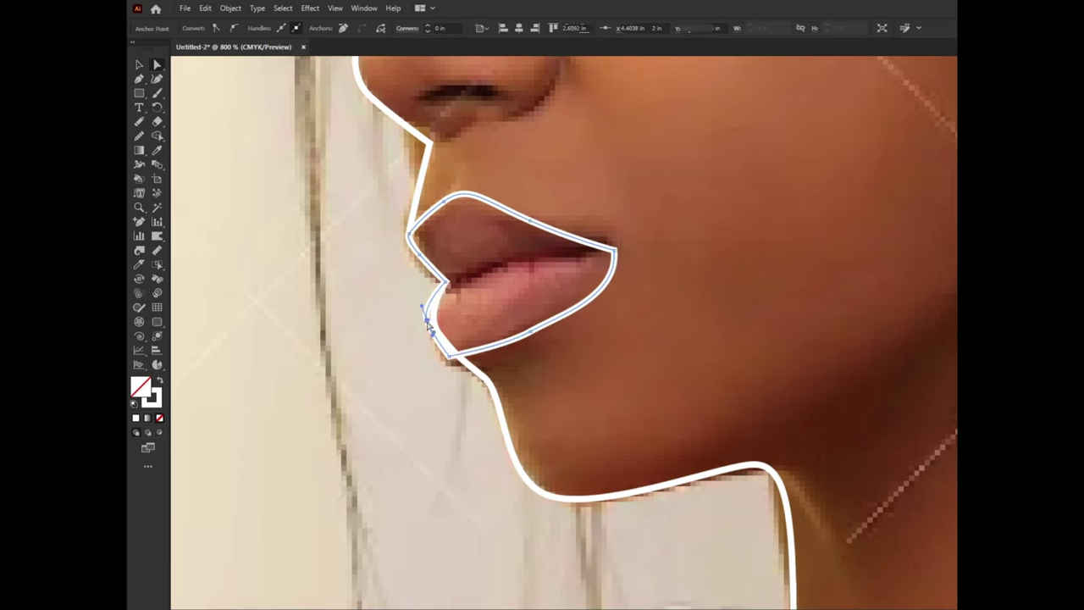
left_click(423, 309)
left_click_drag(423, 311, 425, 336)
left_click(484, 385)
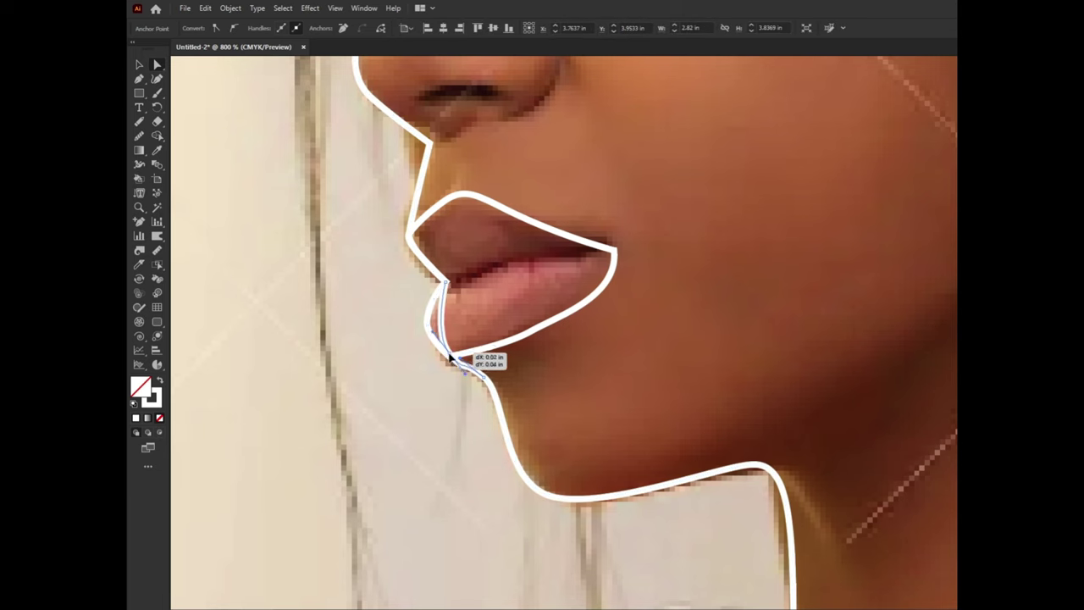
left_click(444, 360)
scroll(452, 392, "down", 4, "alt")
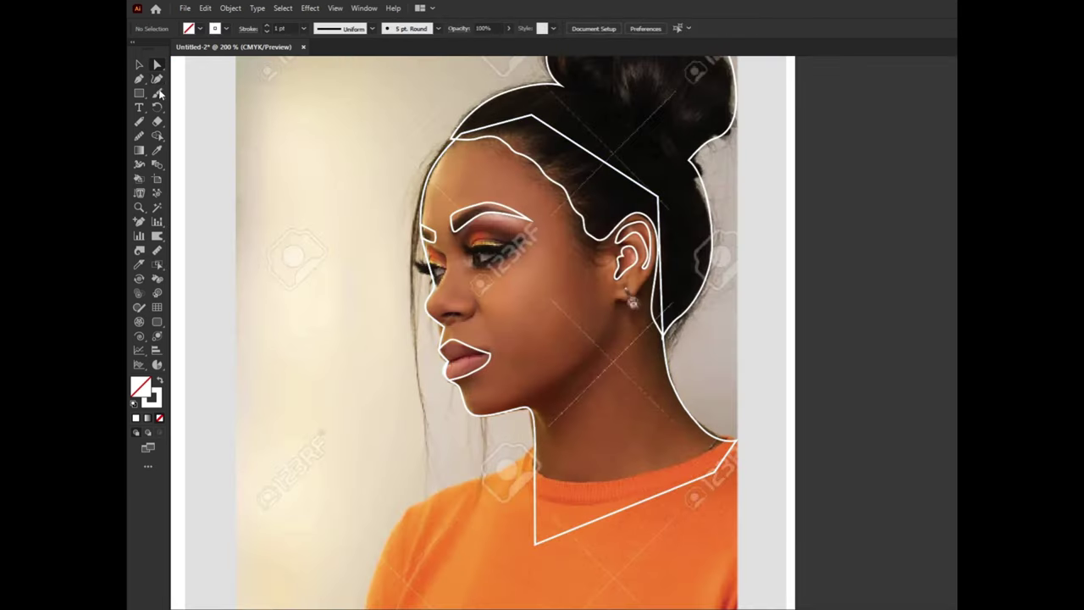
Step: Fill the hair shape with black sampled from the photo
left_click(623, 216)
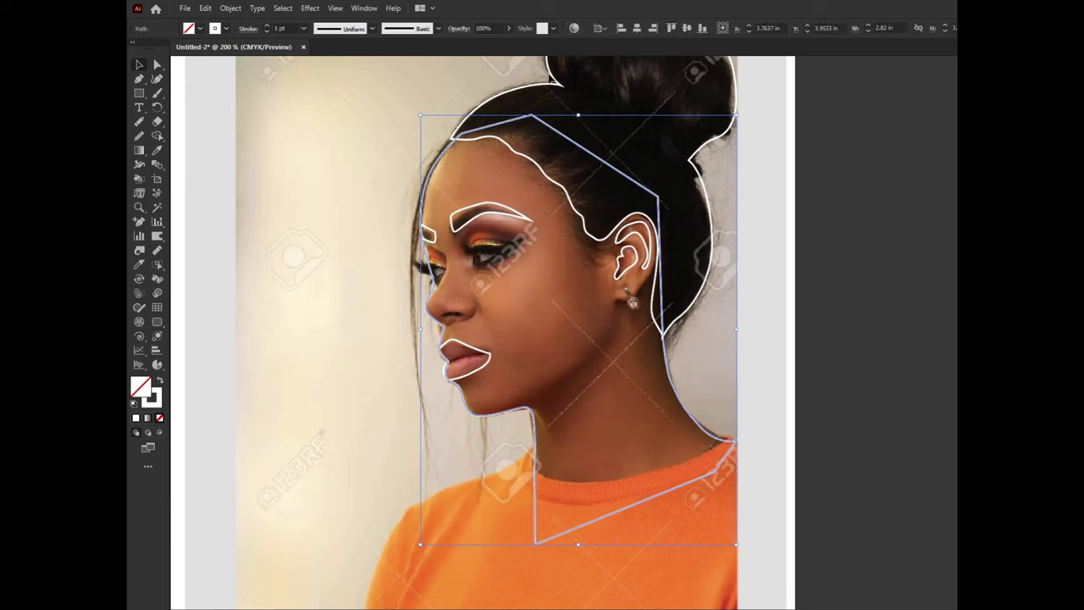
key("ctrl+shift+a")
left_click(581, 94)
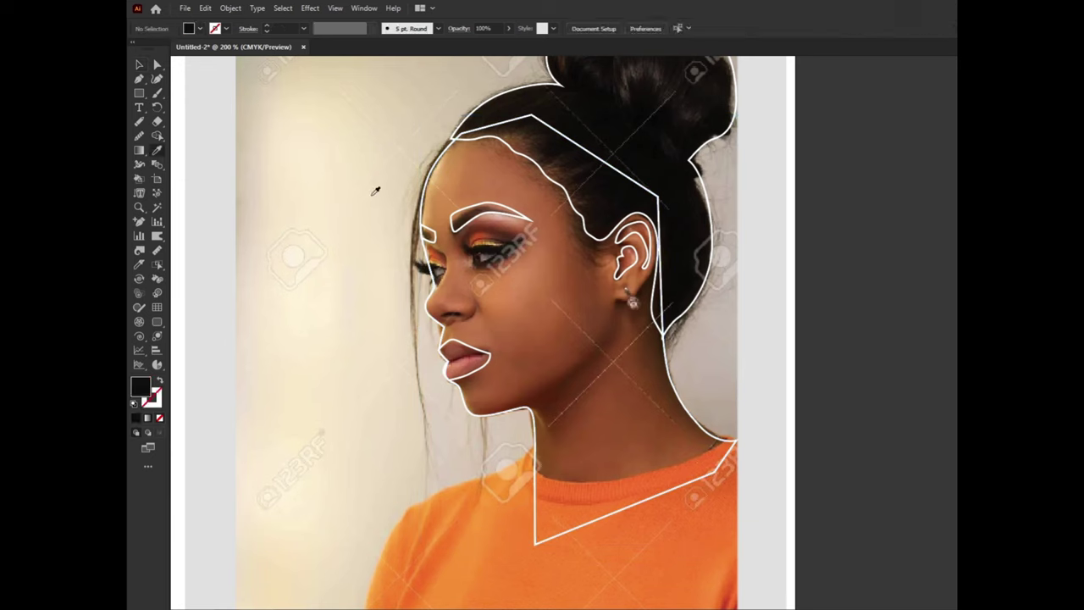
key("v")
left_click(491, 84)
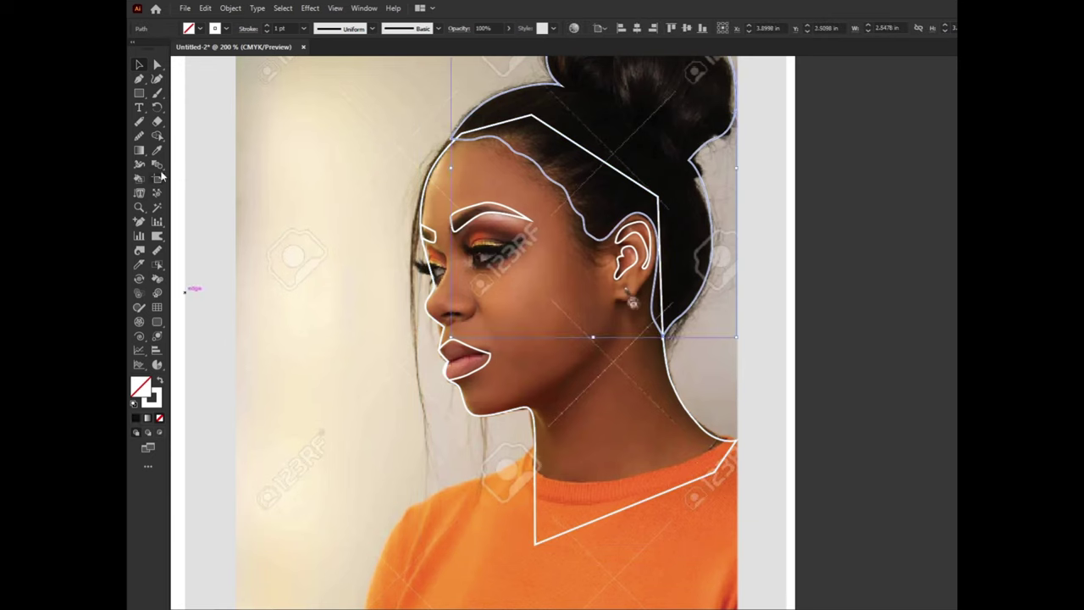
left_click(556, 88)
key("v")
Step: Eyedropper skin brown into the face and neck, and darker brown into the lips
left_click(576, 142)
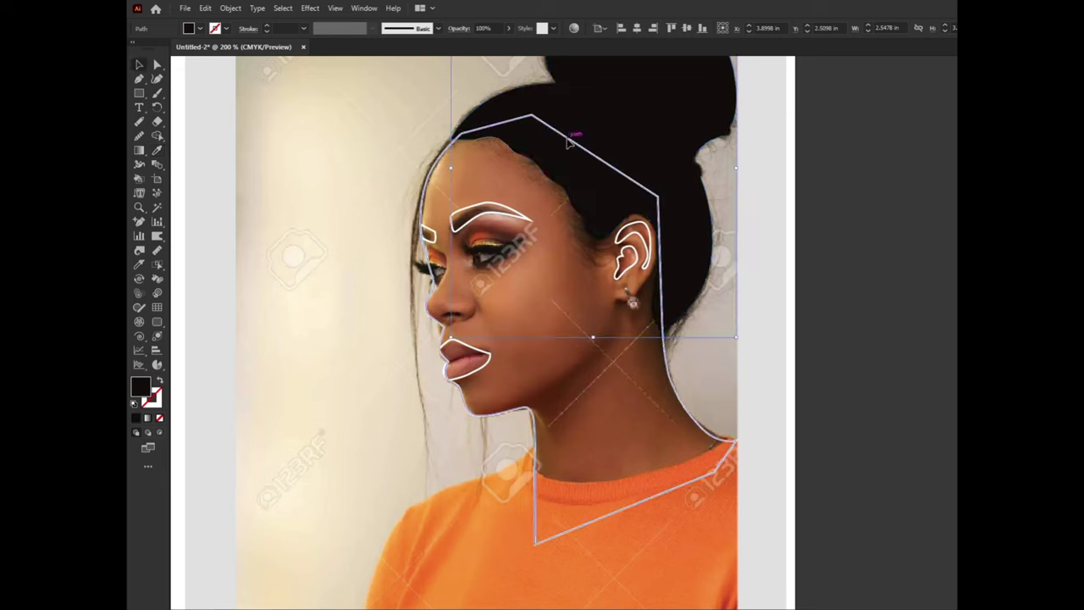
left_click(158, 151)
left_click(500, 166)
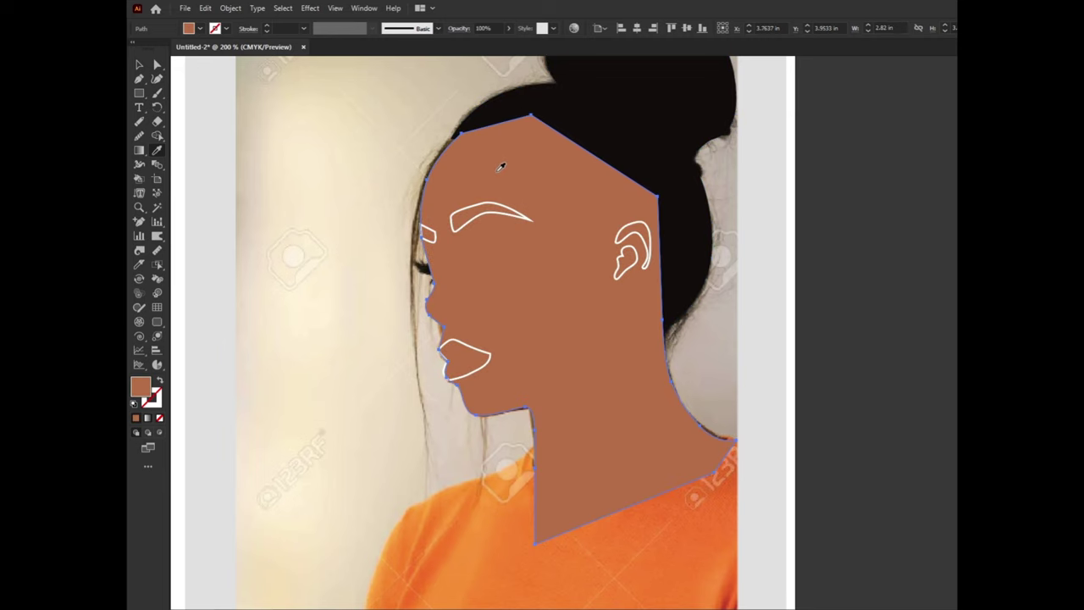
key("v")
left_click(464, 360)
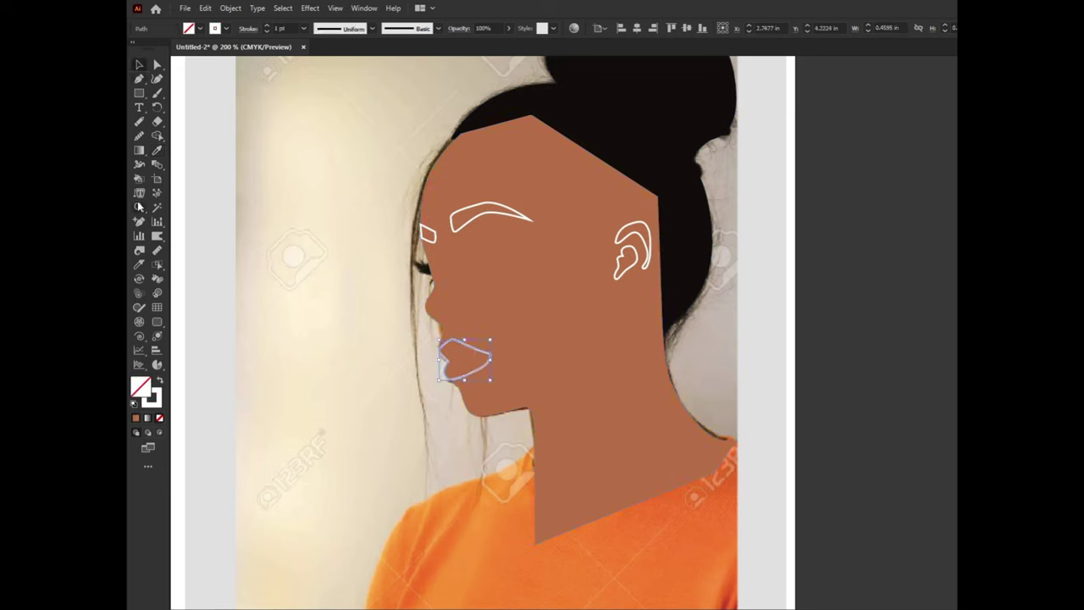
key("i")
left_click(714, 462)
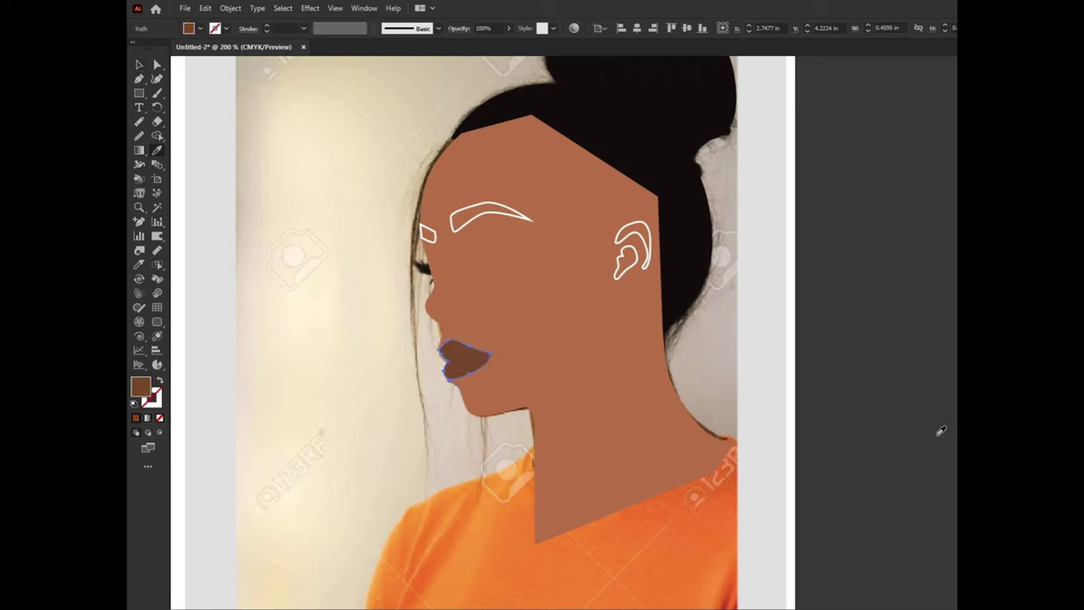
key("v")
Step: Give the eyebrow, eye and ear shapes the same darker brown as the lips
left_click(437, 232)
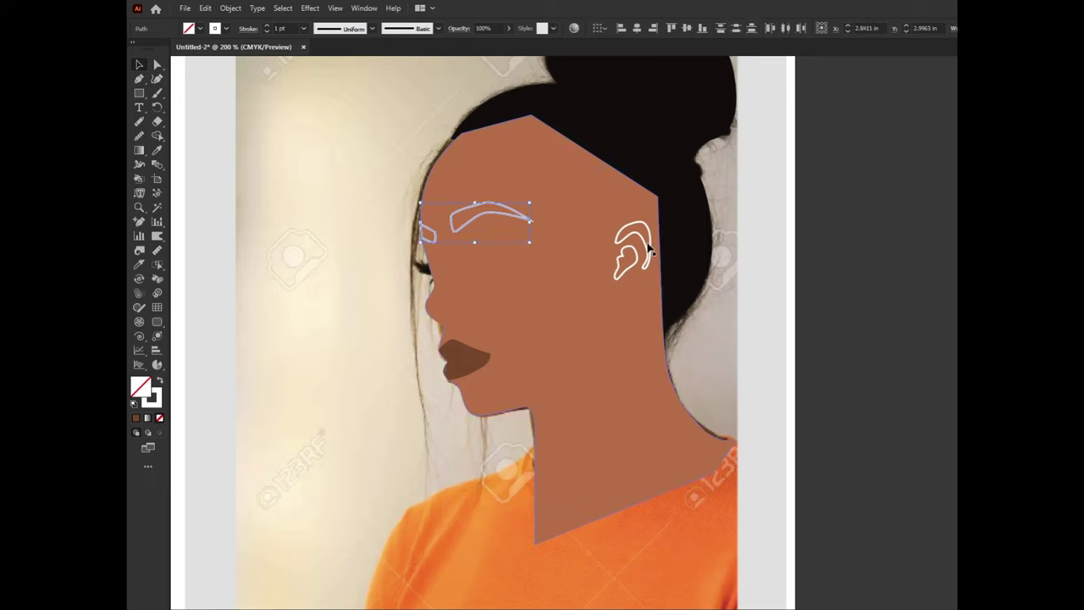
left_click(647, 248)
left_click(633, 233)
left_click(465, 222, "shift")
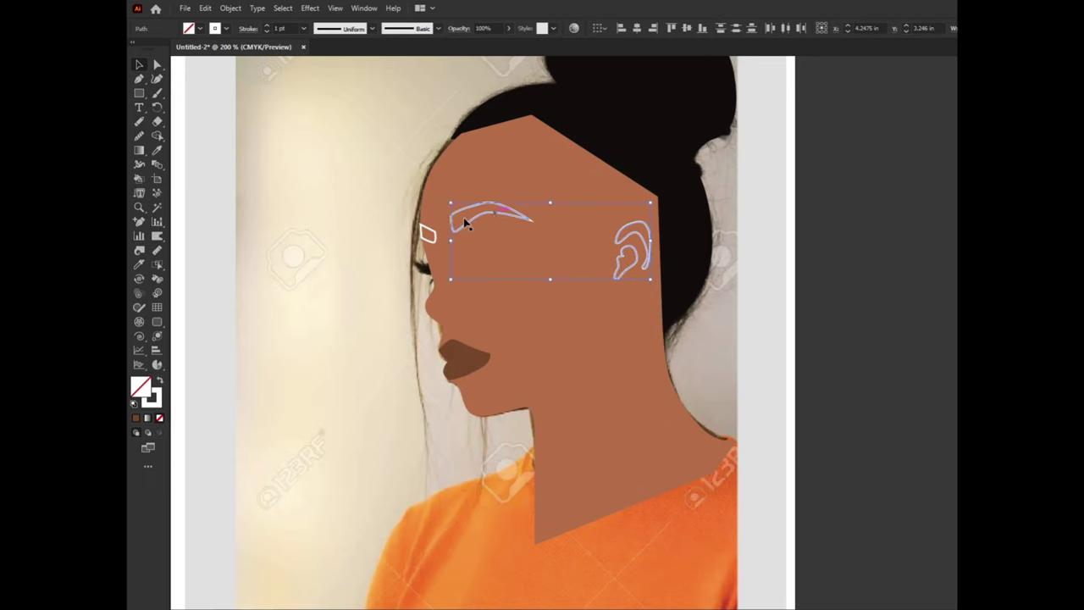
left_click(434, 234, "shift")
left_click(157, 150)
left_click(489, 343)
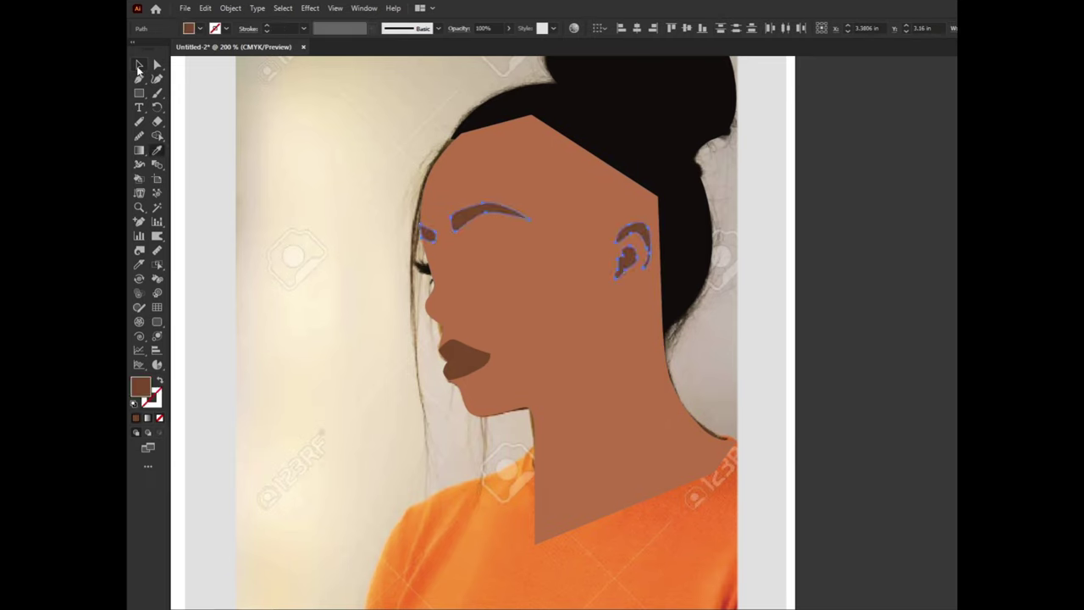
Step: Bring the black hair shape to the front, over the face
left_click(140, 65)
left_click(630, 107)
key("ctrl+shift+bracketright")
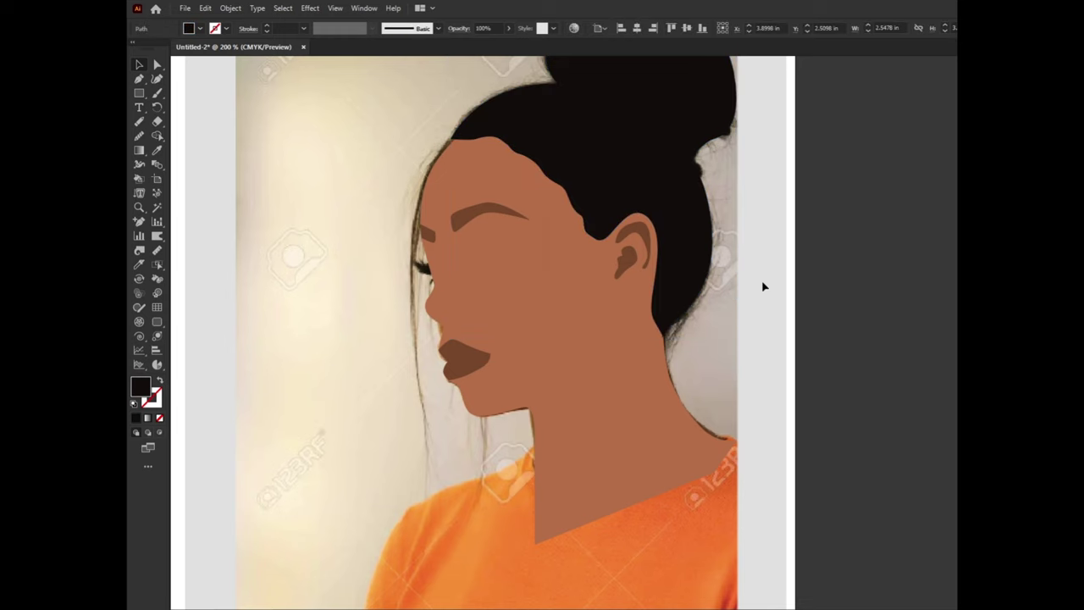
left_click(762, 286)
key("ctrl+minus")
key("ctrl+minus")
key("ctrl+plus")
key("ctrl+plus")
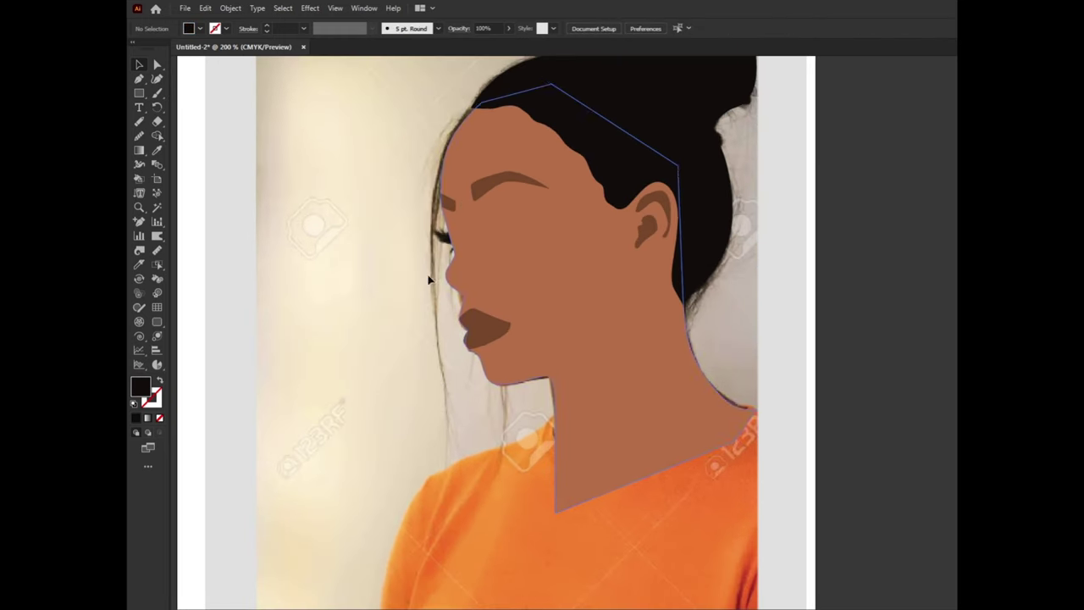
Step: Draw a thin mouth-line shape between the lips and fill it with a darker brown
left_click(482, 335)
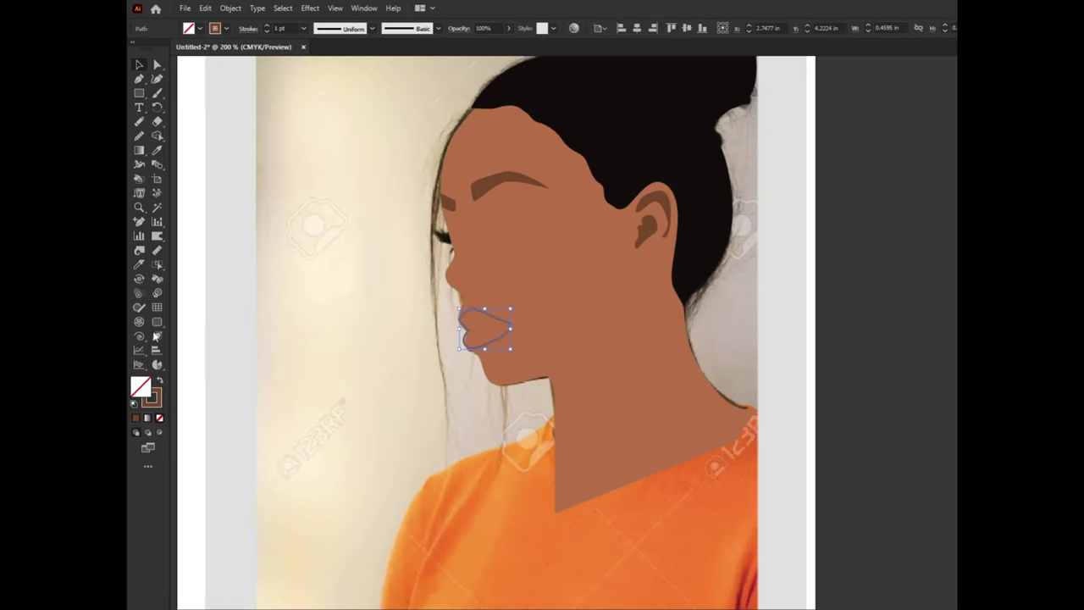
left_click(537, 341, "shift")
key("p")
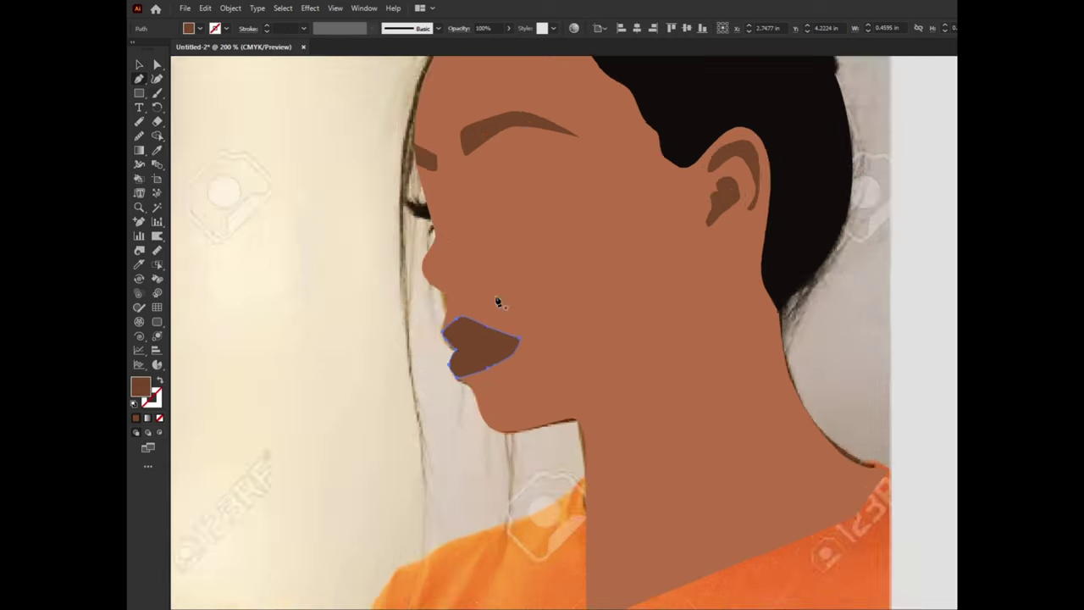
key("ctrl+plus")
key("ctrl+plus")
key("ctrl+plus")
left_click(535, 385)
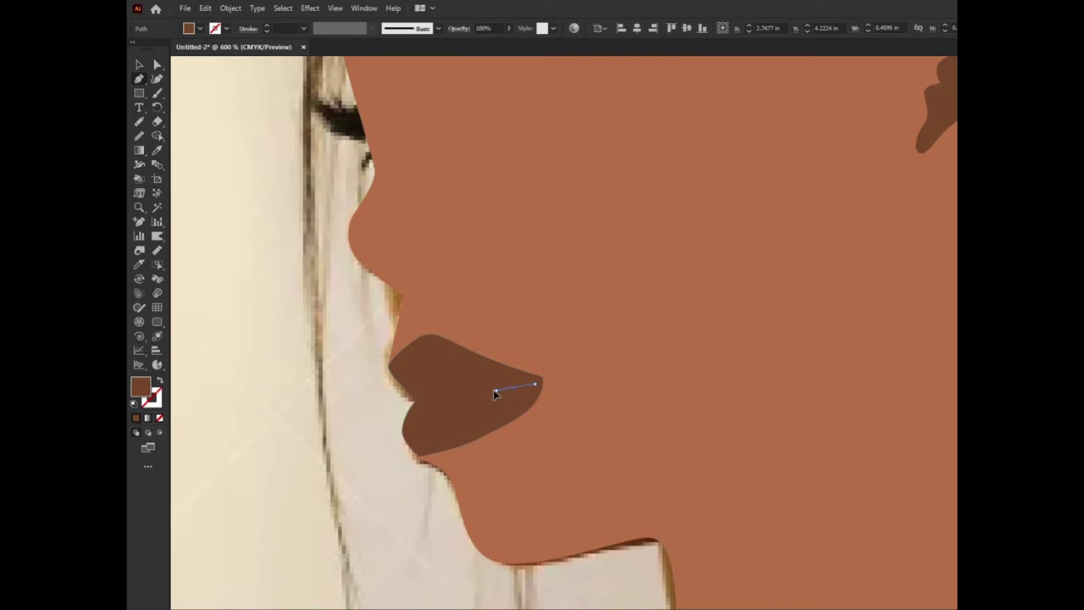
left_click(415, 398)
mouse_move(415, 397)
left_mouse_down()
mouse_move(527, 382)
mouse_move(488, 383)
left_mouse_up()
left_click(155, 152)
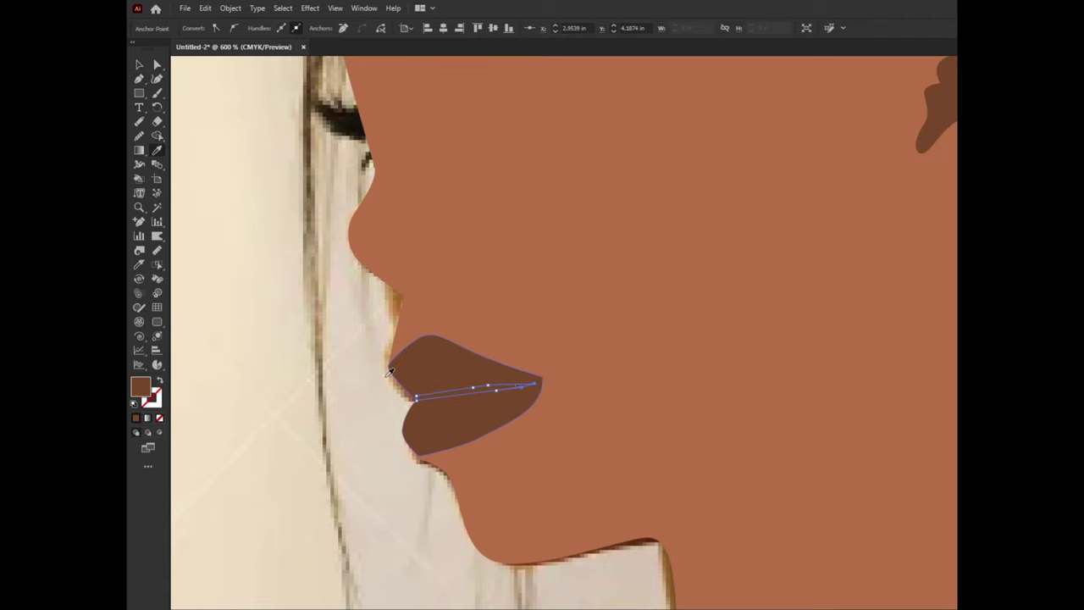
double_click(140, 391)
left_click(936, 338)
Step: Drag the mouth line's anchors so it sits between the lips and reaches the corner
key("a")
key("ctrl+plus")
key("ctrl+plus")
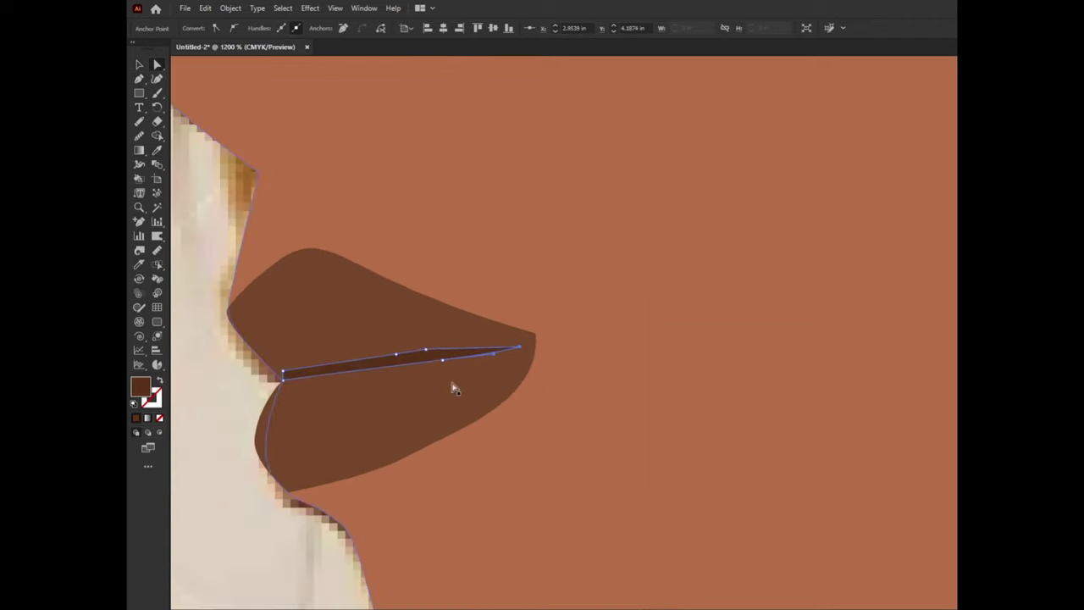
left_click_drag(429, 354, 449, 354)
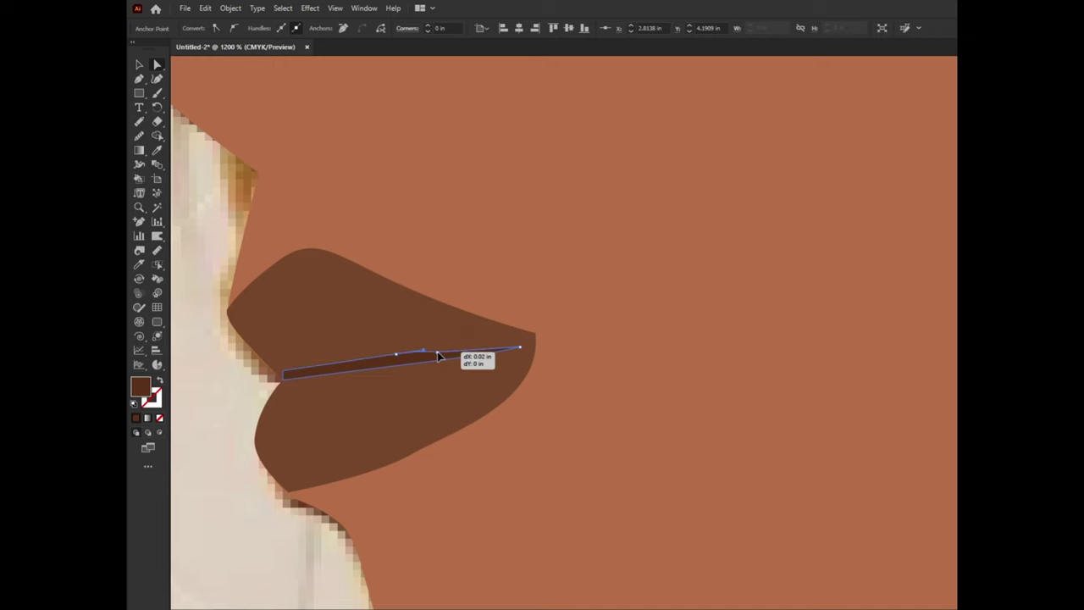
left_click_drag(285, 371, 272, 374)
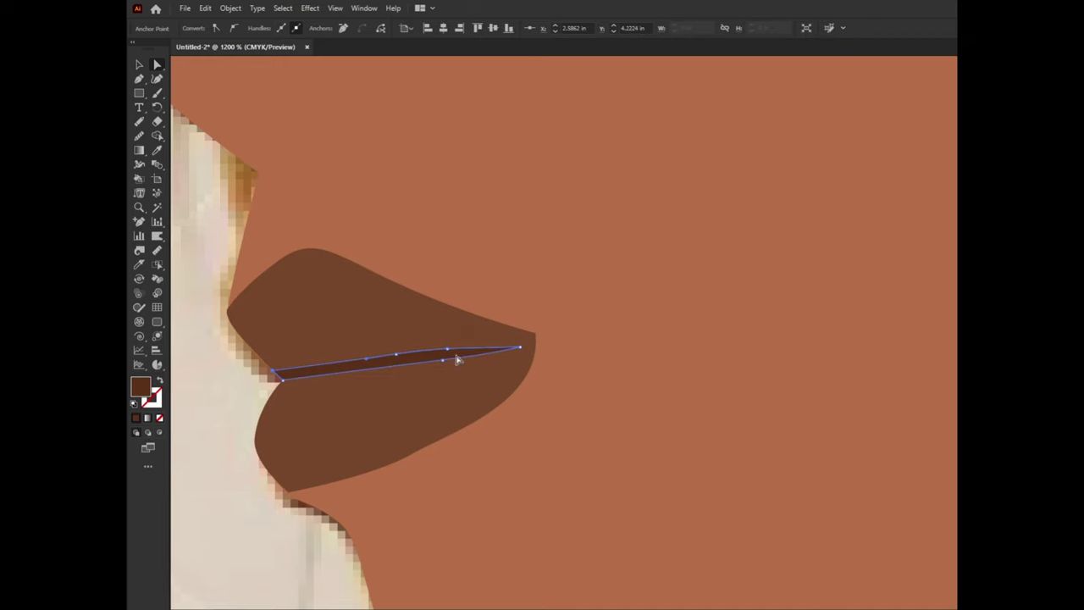
left_click_drag(521, 348, 534, 336)
left_click_drag(450, 358, 472, 346)
scroll(412, 360, "down", 5)
left_click(576, 407)
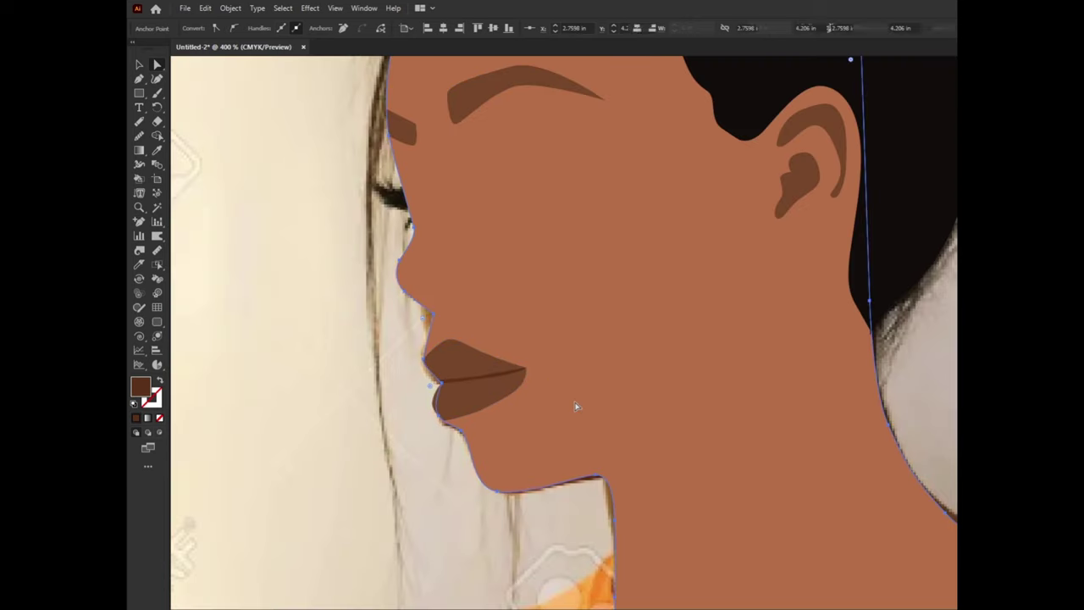
scroll(576, 406, "down", 3)
left_click(781, 396)
Step: Swap the face shape's fill to an outline so the photo shows through
scroll(546, 390, "down", 1)
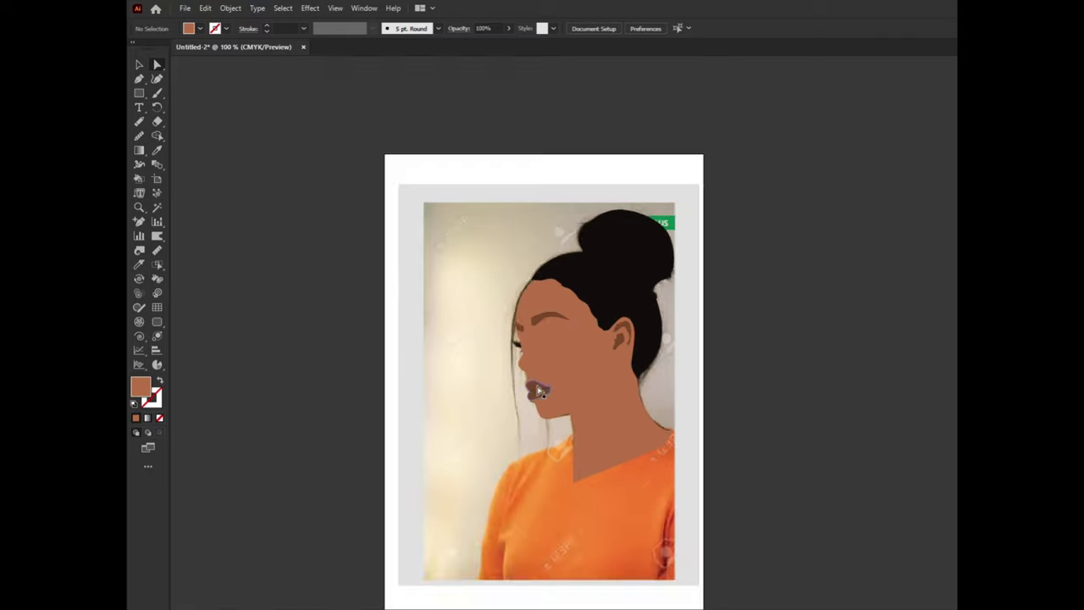
scroll(530, 373, "up", 2)
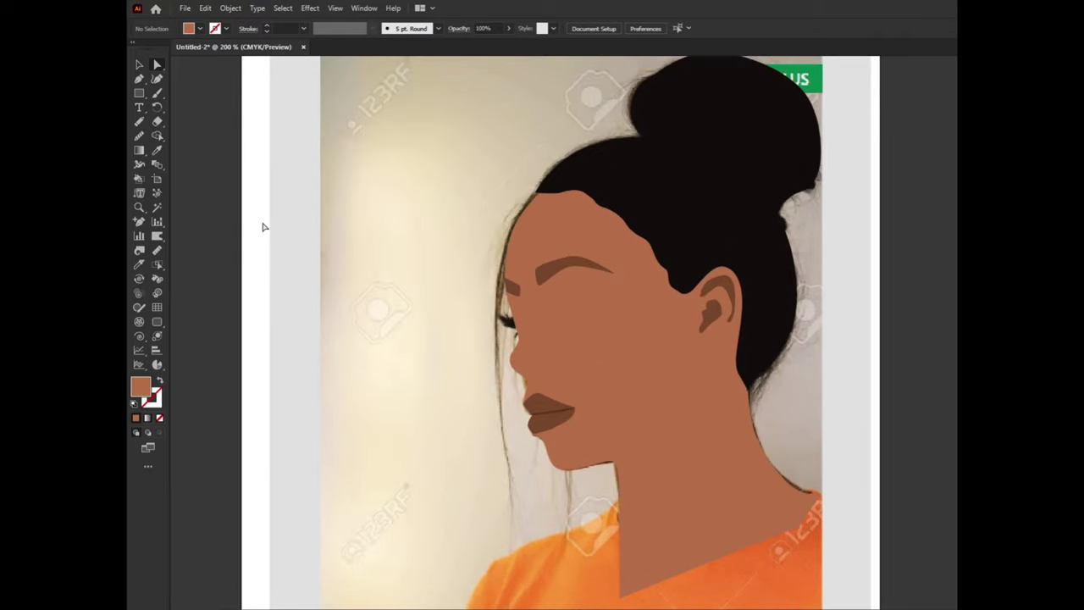
left_click(156, 64)
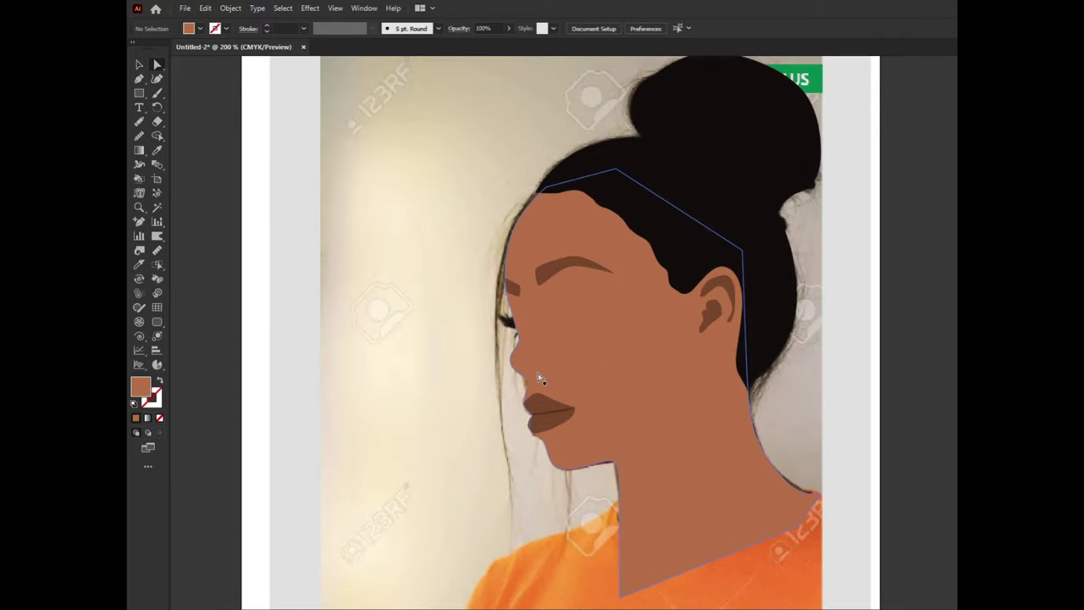
scroll(540, 373, "down", 4)
scroll(589, 459, "up", 3)
left_click(474, 266)
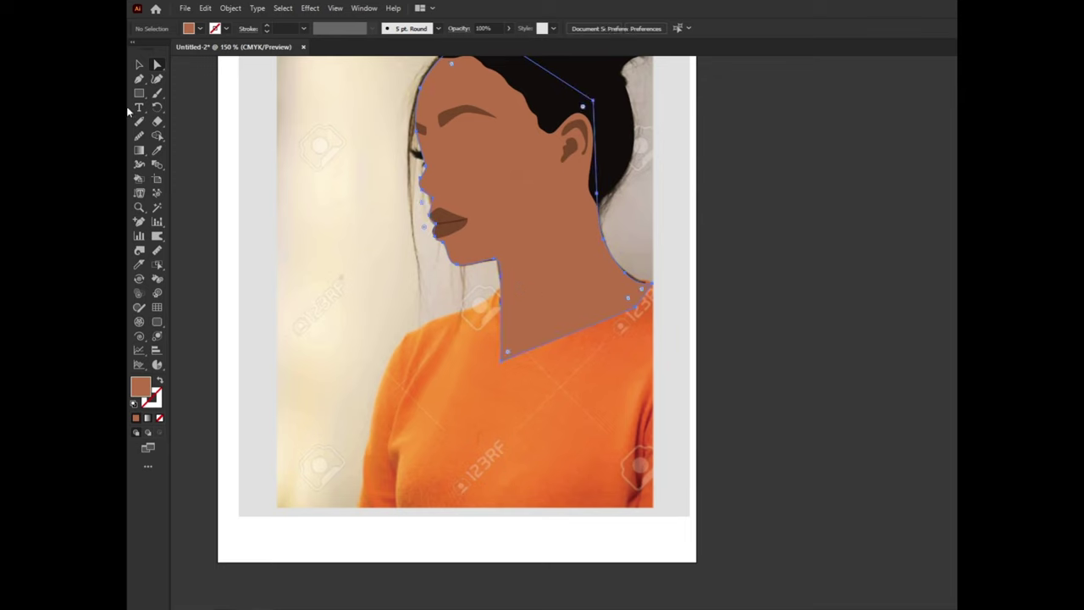
key("p")
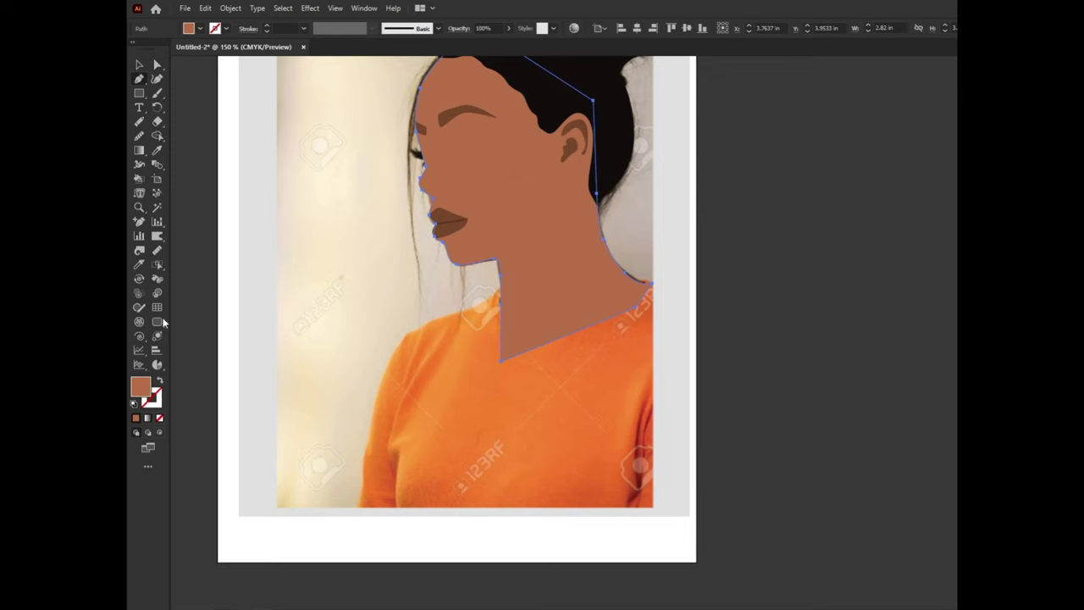
left_click(160, 383)
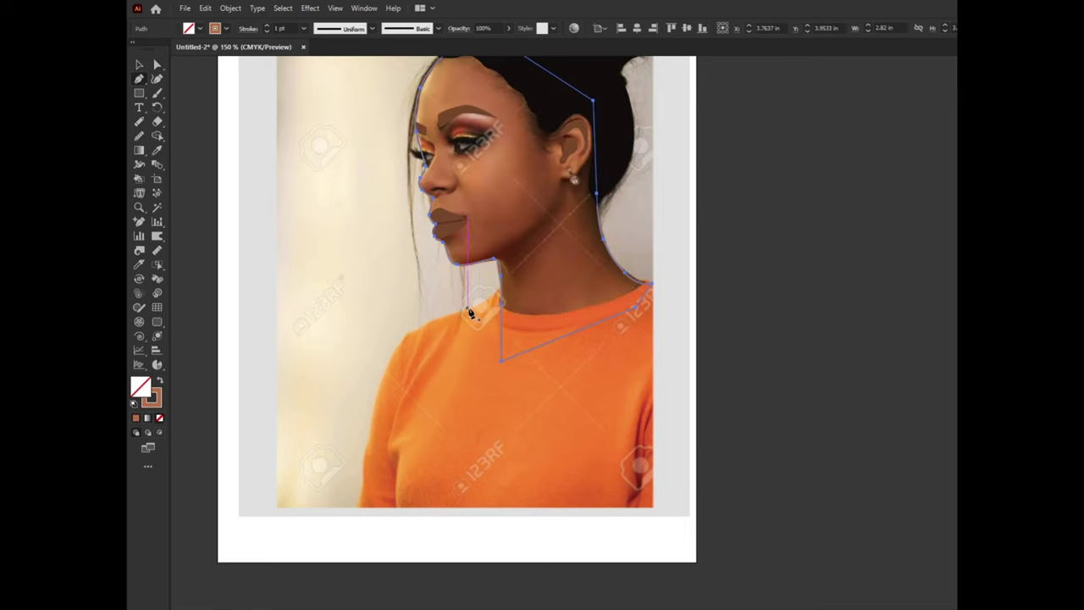
Step: Trace a closed outline of the orange sweater from neckline to hem
left_click(503, 314)
left_click(625, 299)
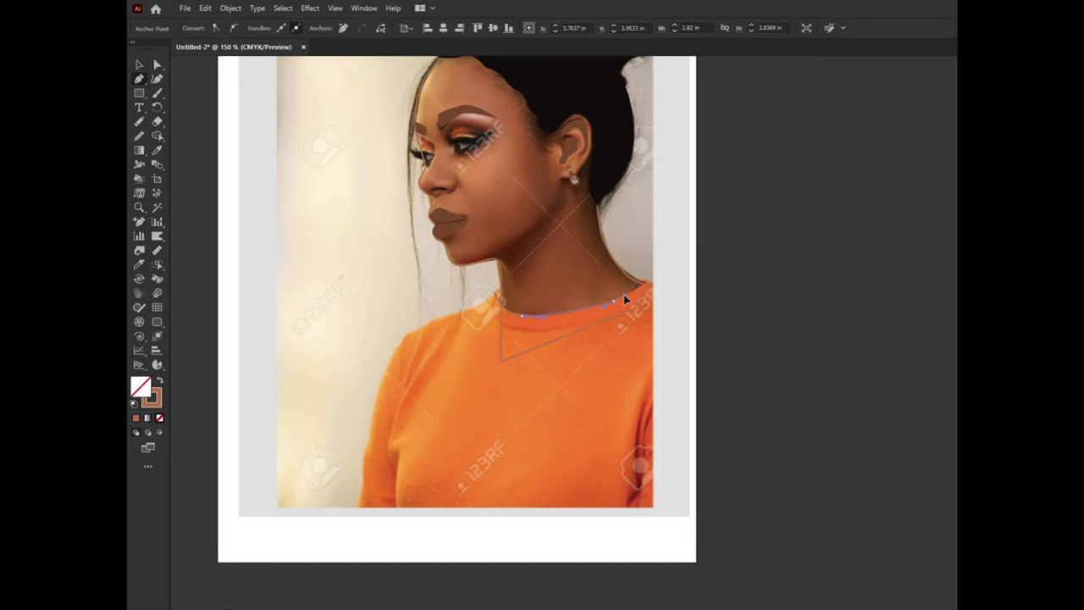
left_click(645, 279)
left_click(688, 290)
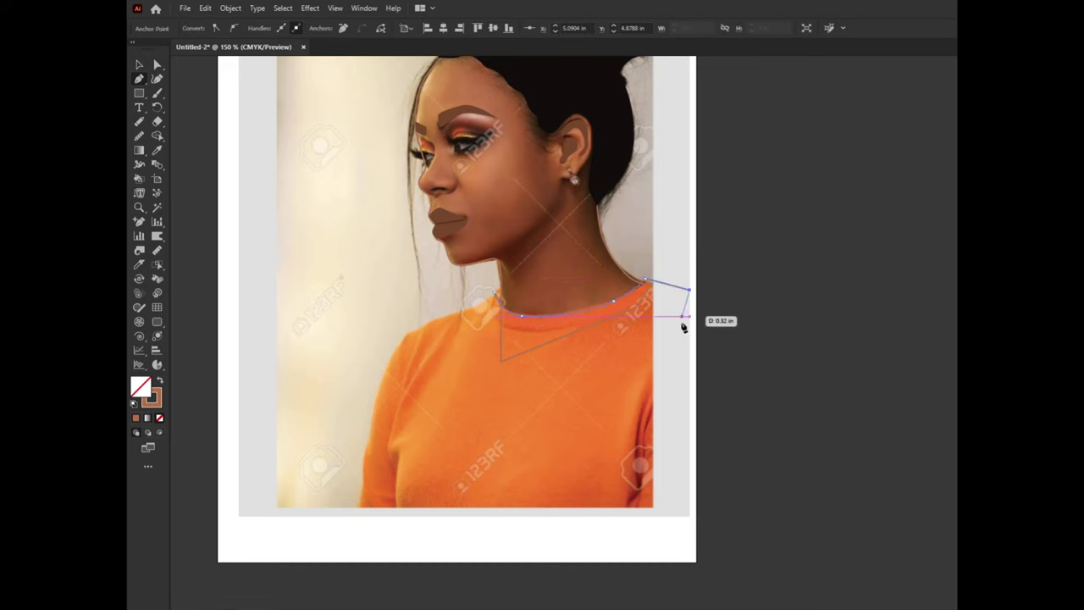
key("ctrl+z")
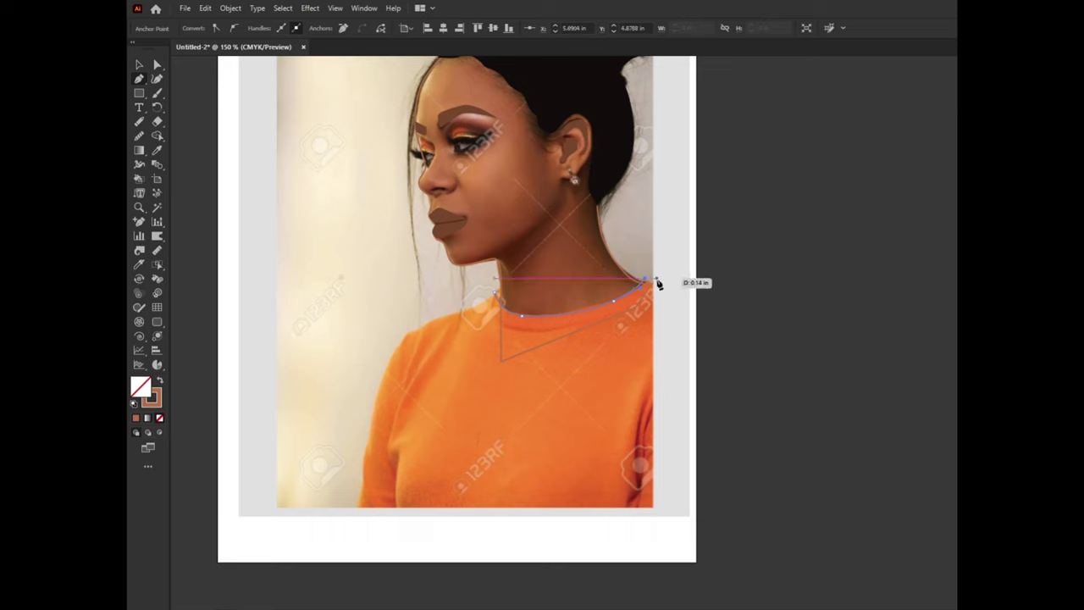
left_click(655, 508)
left_click(359, 508)
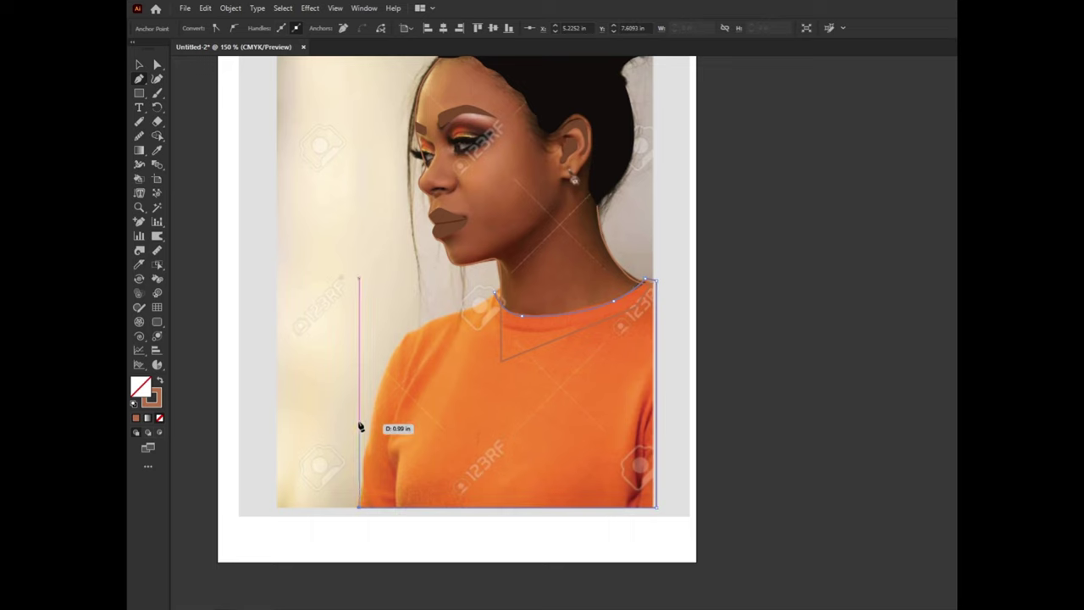
left_click_drag(377, 366, 395, 325)
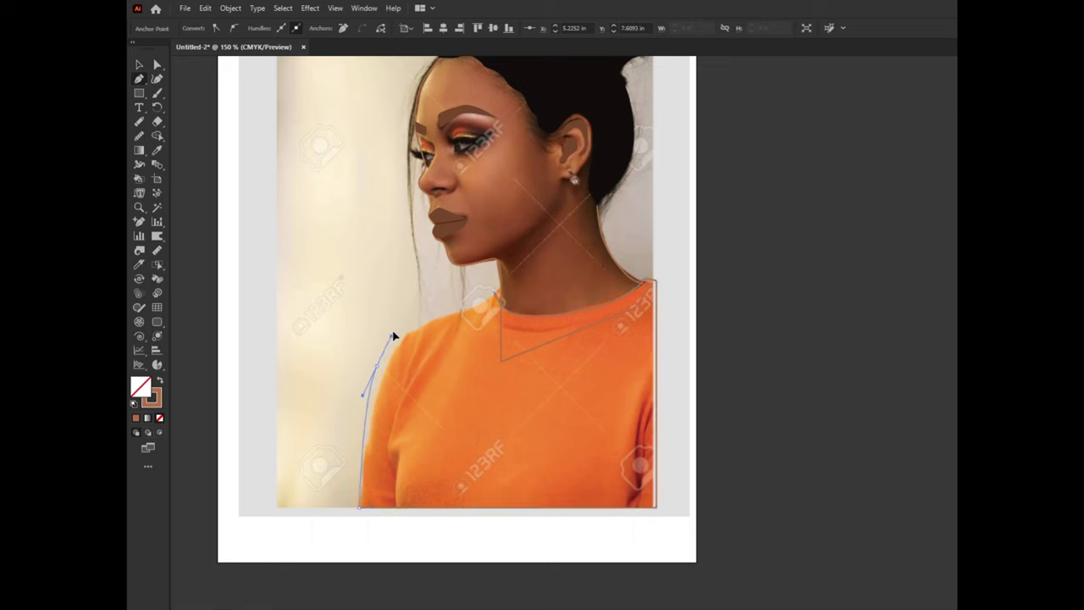
left_click(496, 295)
Step: Draw a thin crease shape on the left sleeve, filled with brown sampled from the photo
left_click_drag(395, 438, 400, 476)
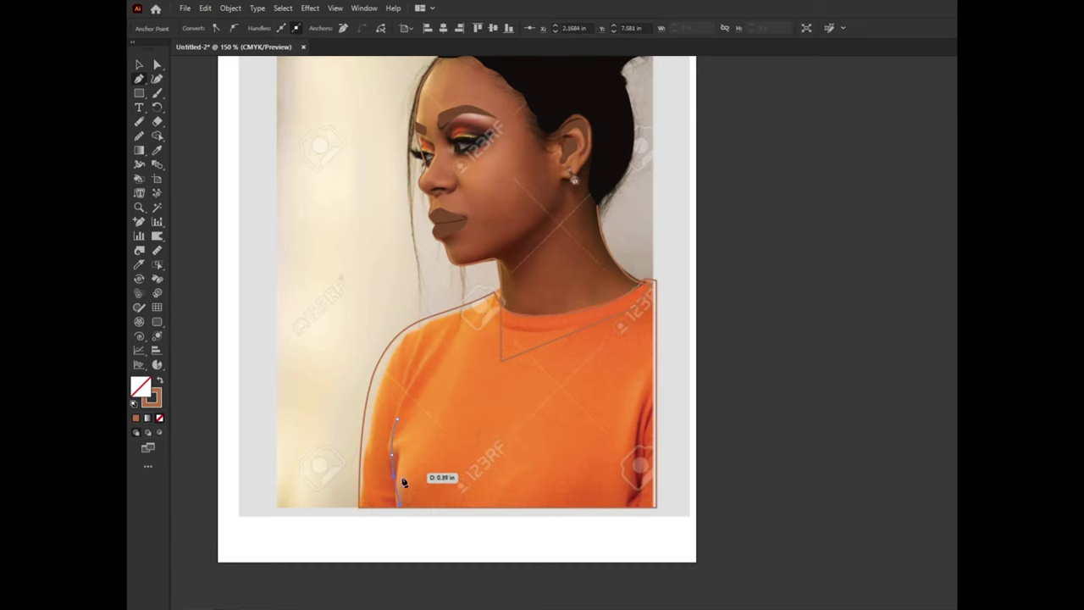
left_click_drag(405, 497, 398, 423)
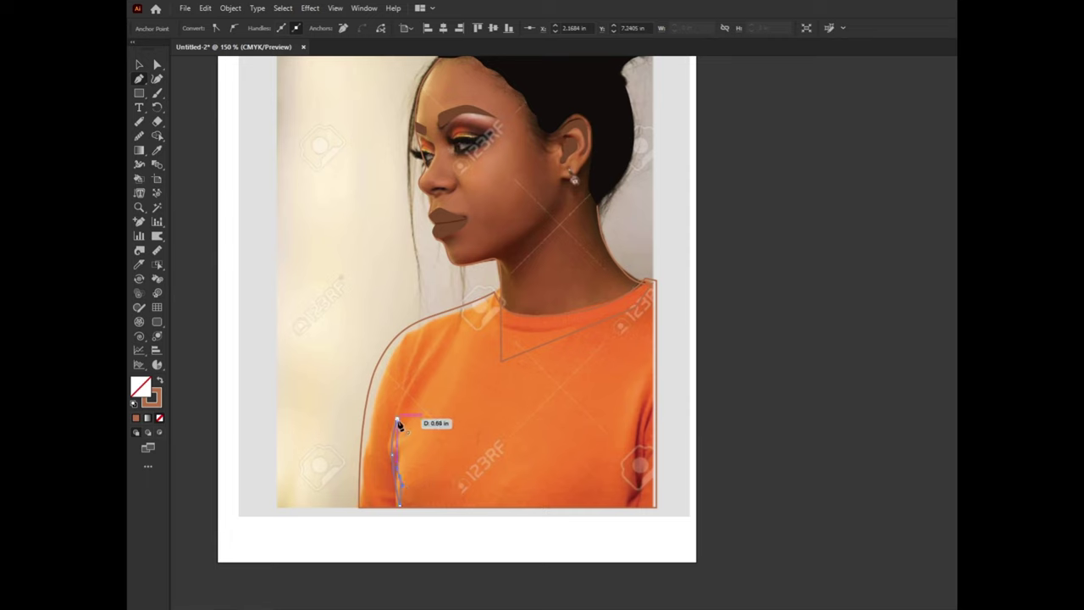
left_click(160, 381)
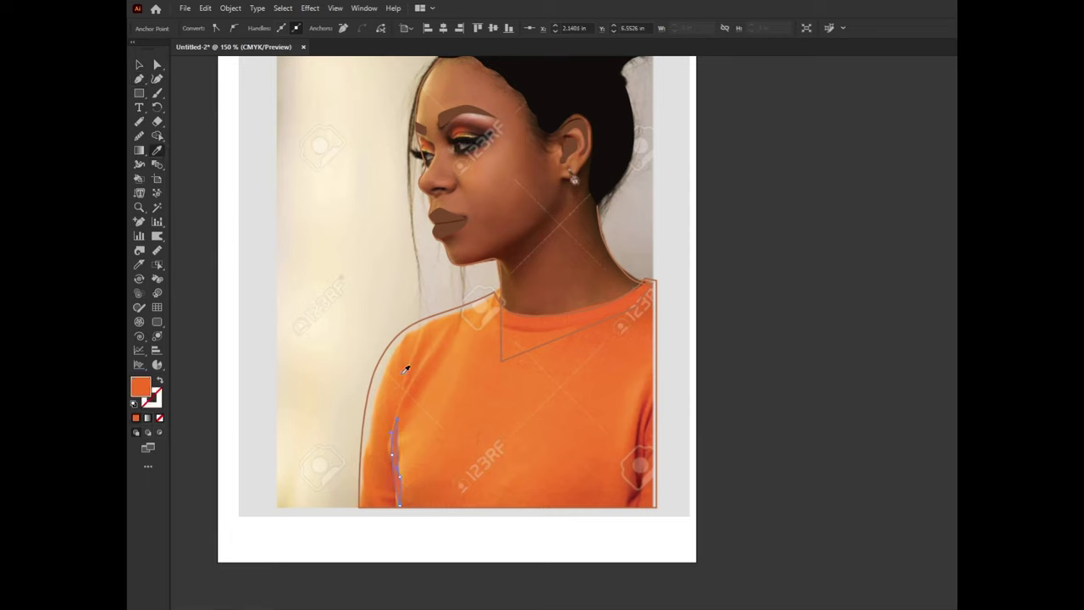
left_click(645, 480)
key("v")
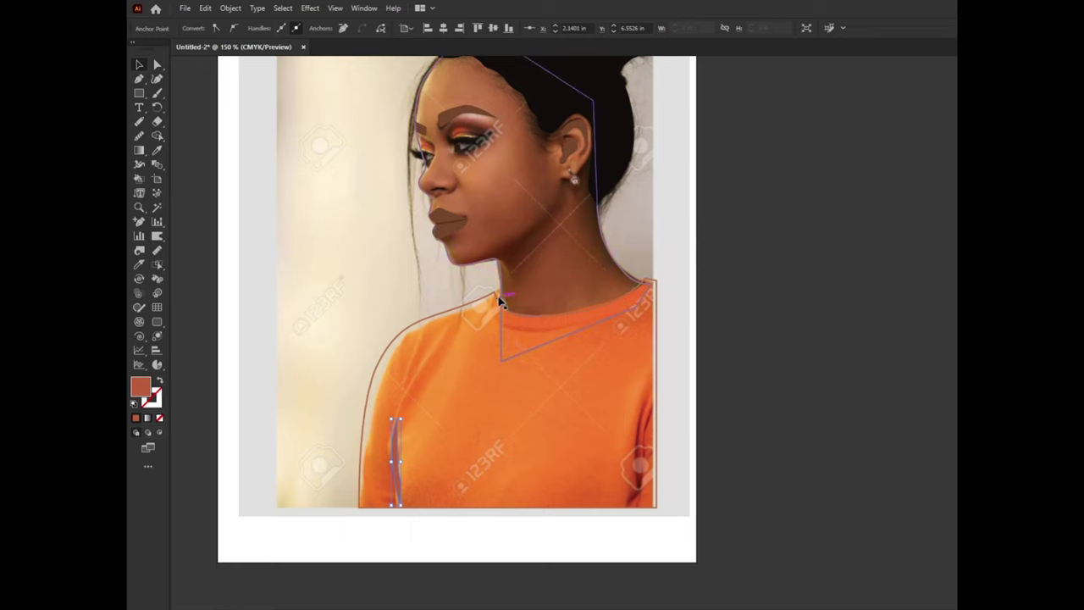
left_click(500, 301)
Step: Fill the sweater with a flat light orange sampled from the photo
left_click(156, 149)
left_click(434, 366)
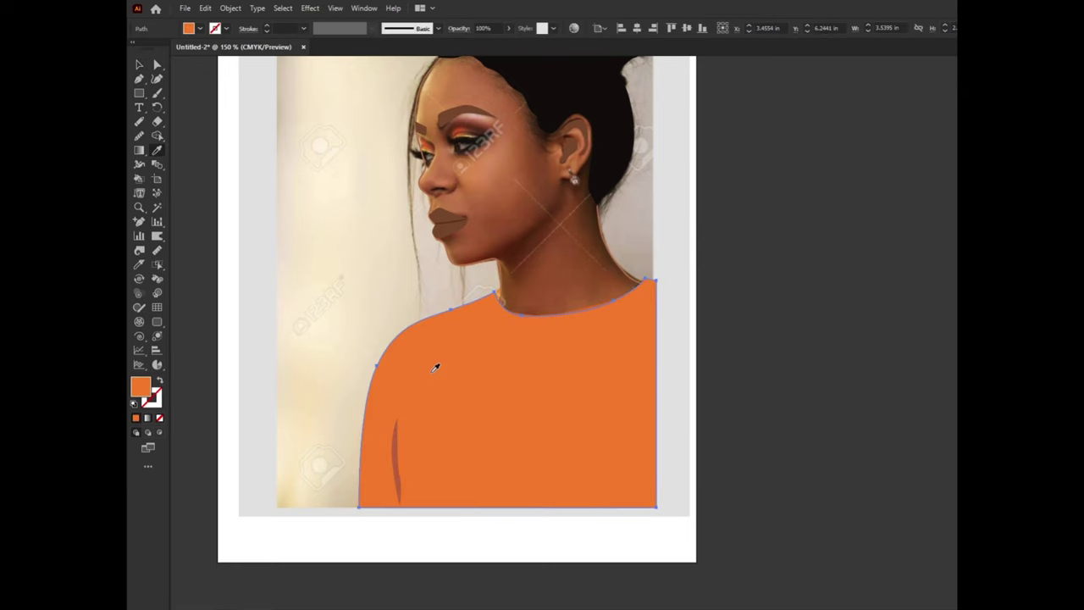
left_click(436, 379)
left_click(434, 381)
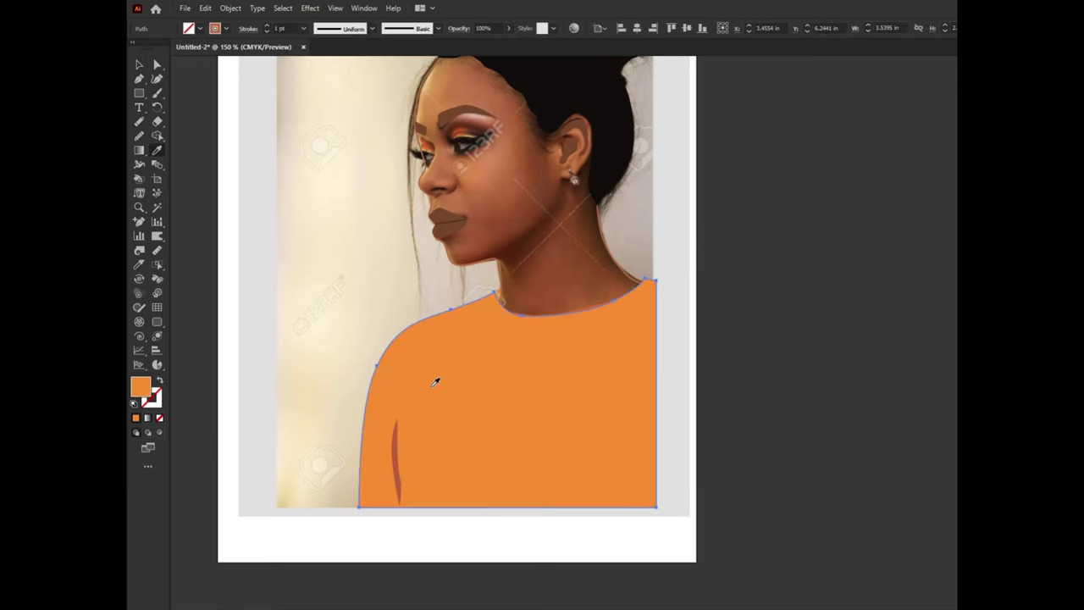
key("v")
Step: Recolour the sleeve crease with the sweater orange, adjusted in the Color Picker
left_click(396, 464)
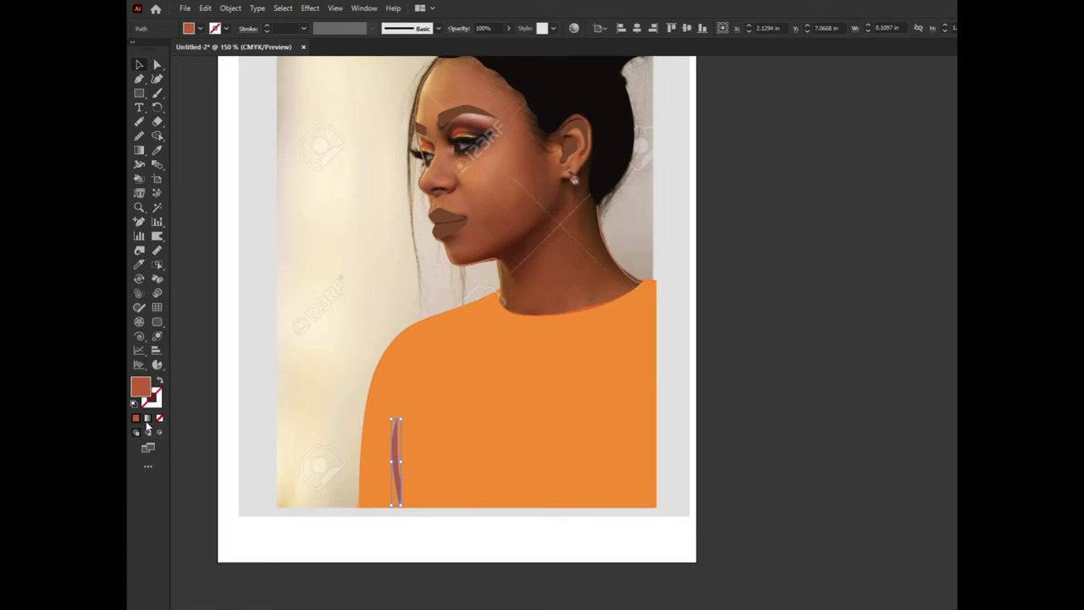
double_click(141, 387)
left_click(938, 342)
key("i")
left_click(413, 354)
double_click(141, 386)
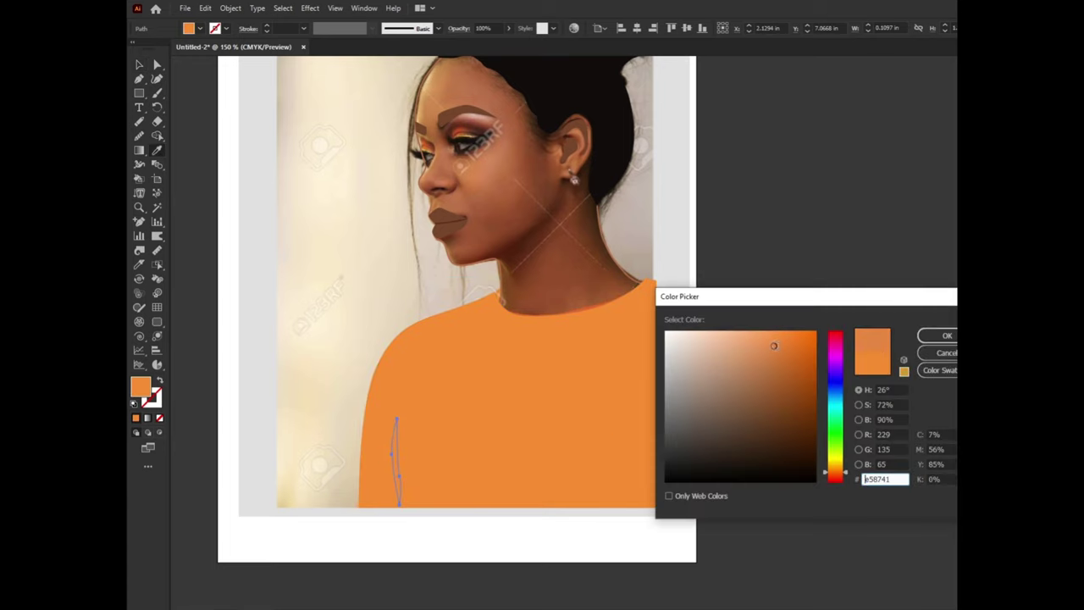
left_click(946, 337)
Step: Reshape the crease's anchors into a slim curved fold reaching the sweater hem
left_click(156, 66)
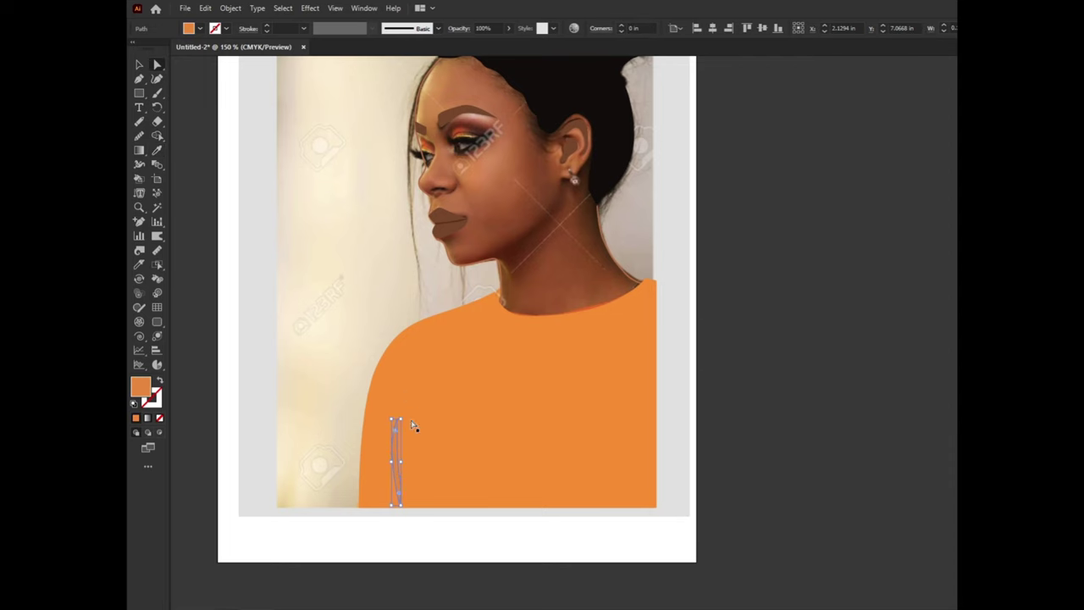
scroll(393, 419, "up", 2)
left_click(392, 417)
left_click_drag(387, 461, 382, 509)
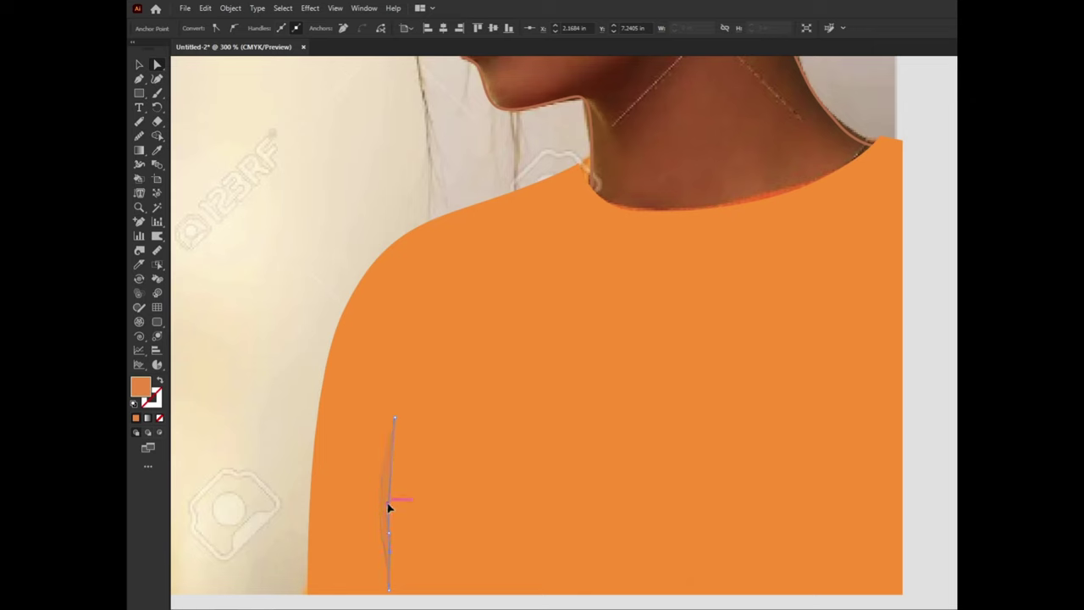
left_click_drag(385, 536, 394, 561)
scroll(390, 542, "down", 2)
scroll(391, 560, "up", 2)
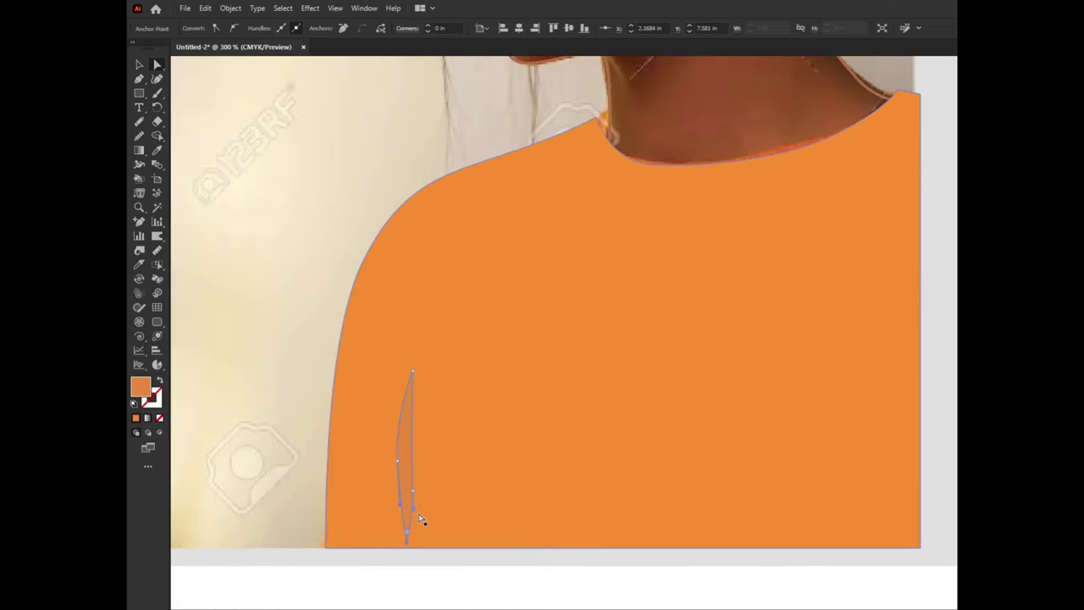
key("p")
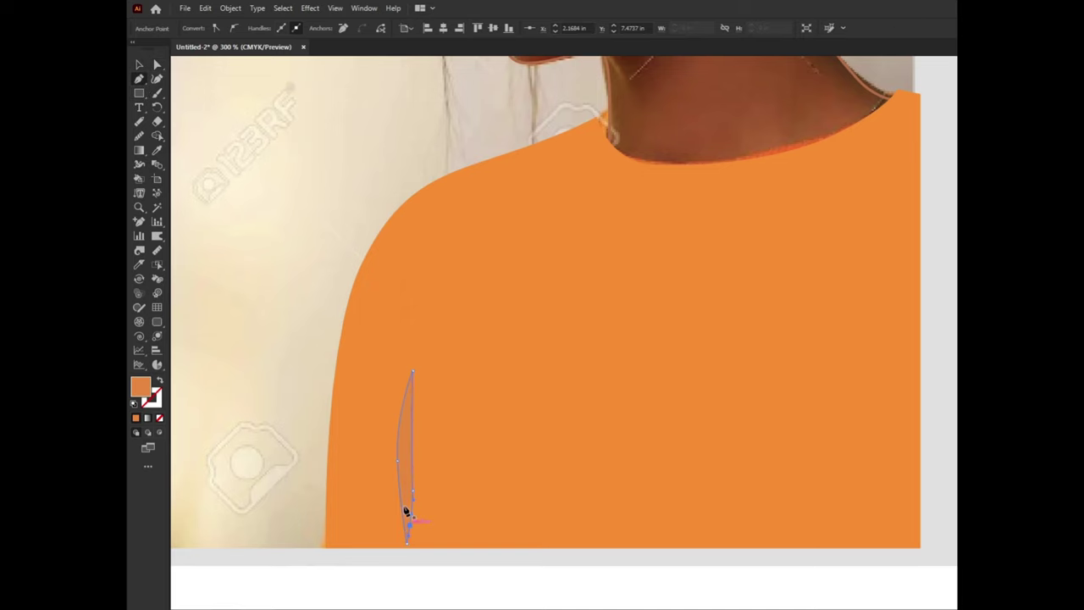
left_click(157, 66)
mouse_move(406, 542)
left_mouse_down()
mouse_move(422, 551)
mouse_move(413, 549)
left_mouse_up()
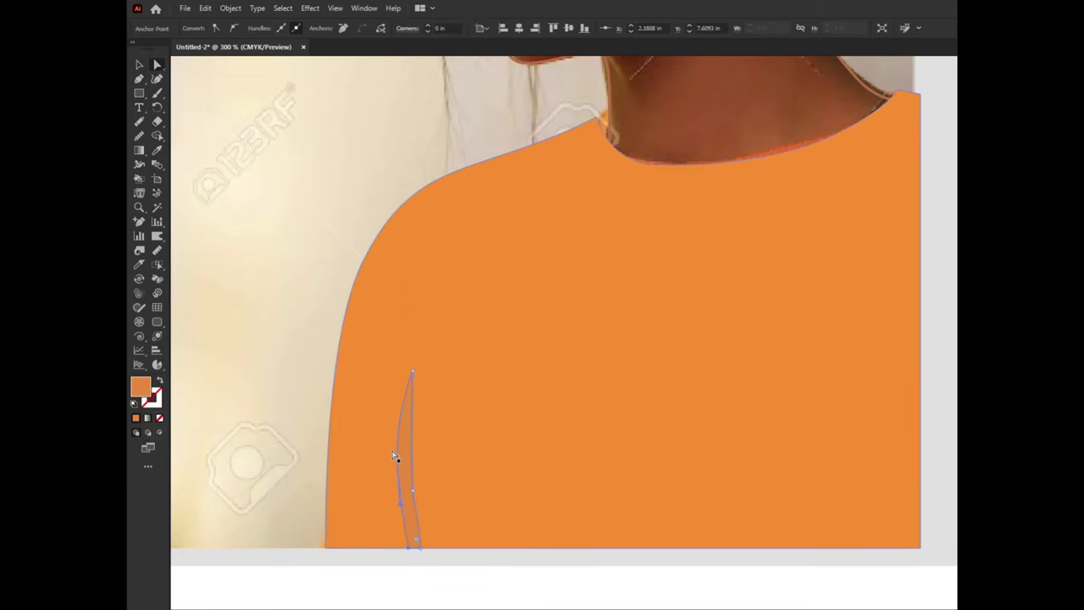
left_click_drag(397, 464, 406, 464)
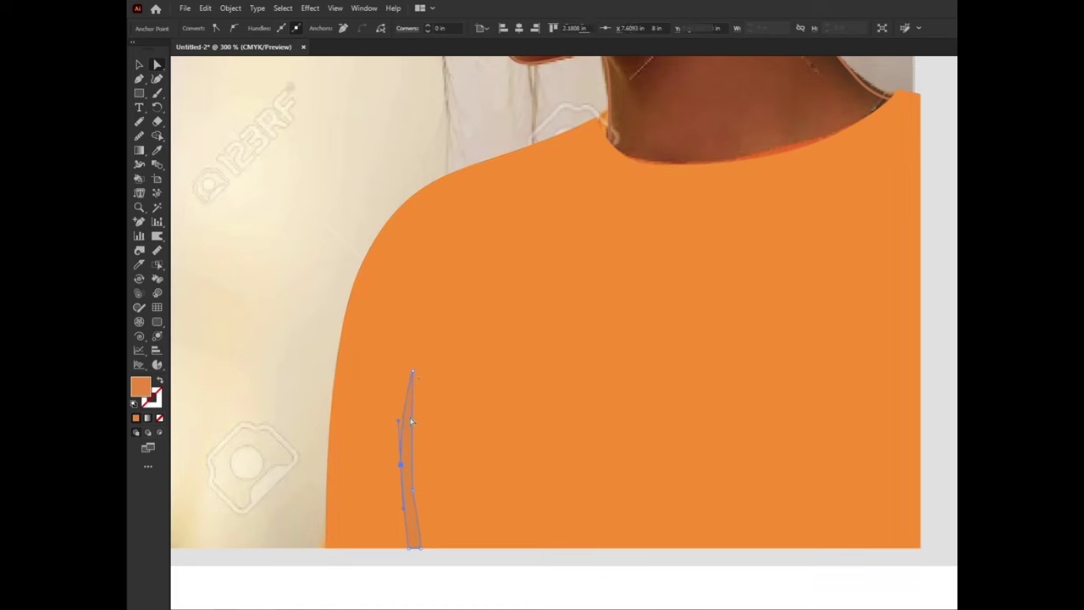
key("ctrl+1")
Step: Use Shift+X to give the face and neck shape a solid skin-brown fill with no stroke
left_click(717, 513)
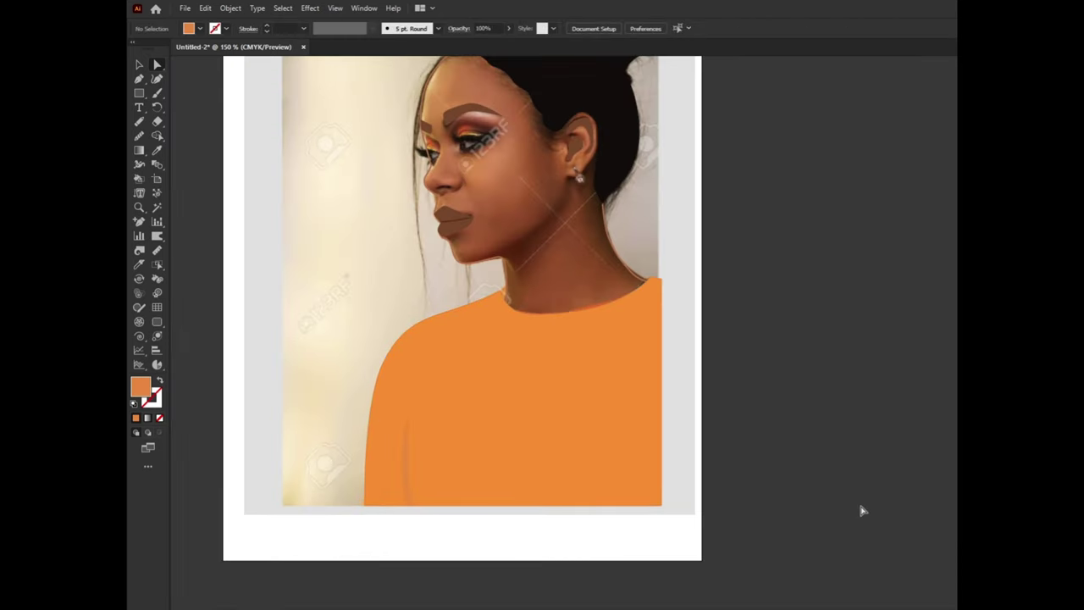
scroll(663, 524, "down", 1)
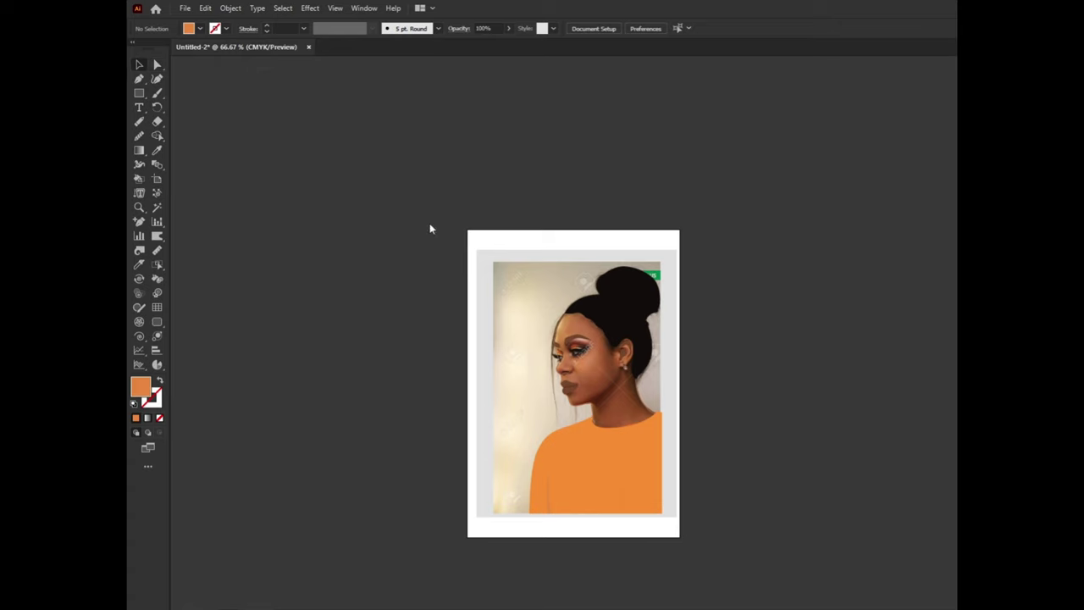
left_click(649, 411)
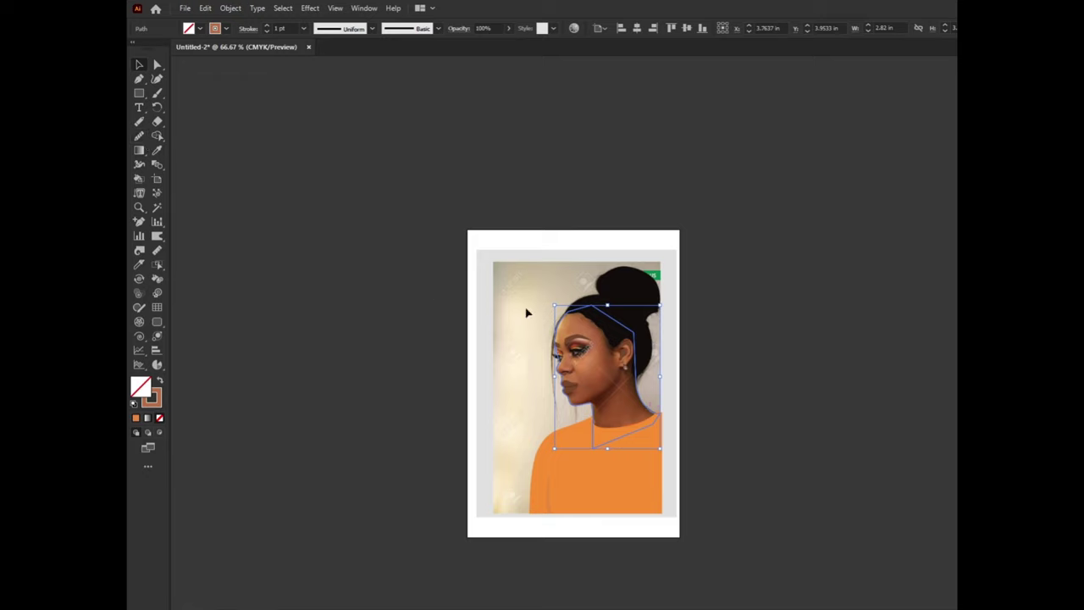
left_click(508, 266)
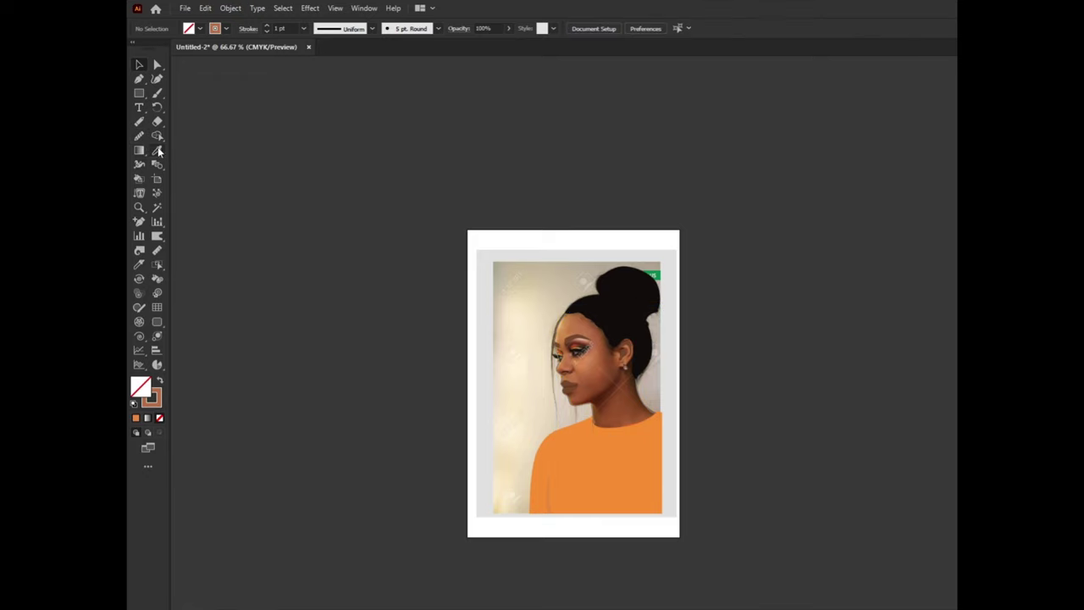
key("shift+x")
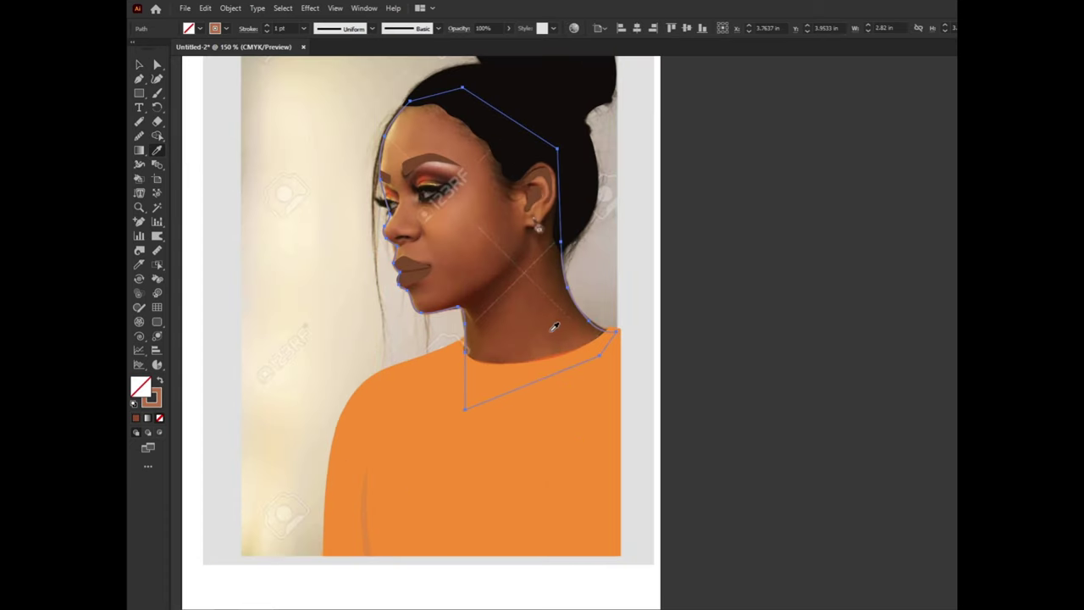
key("shift+x")
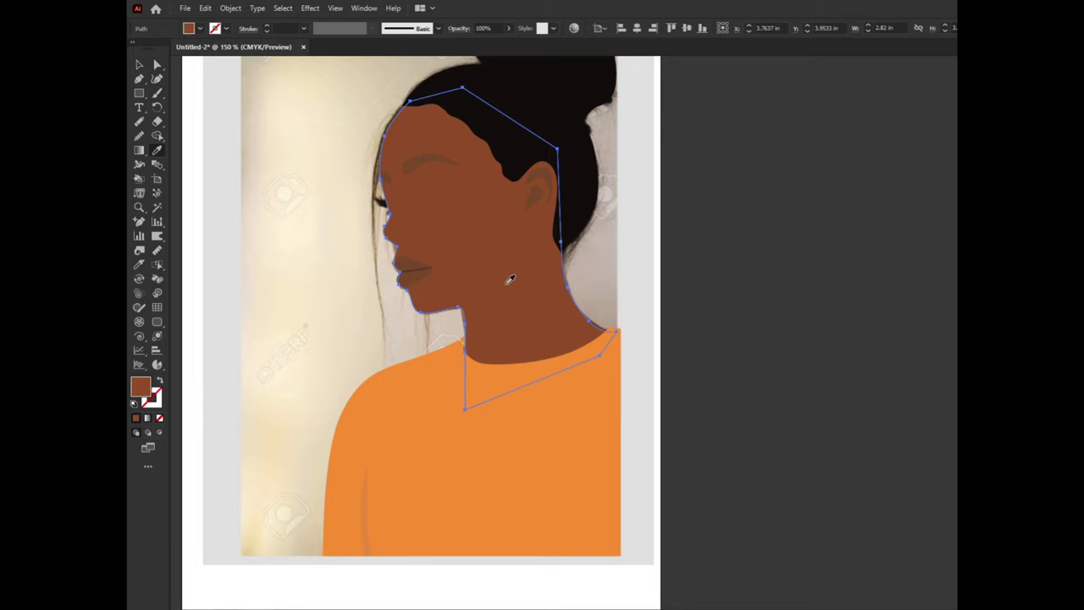
key("shift+x")
key("shift+x")
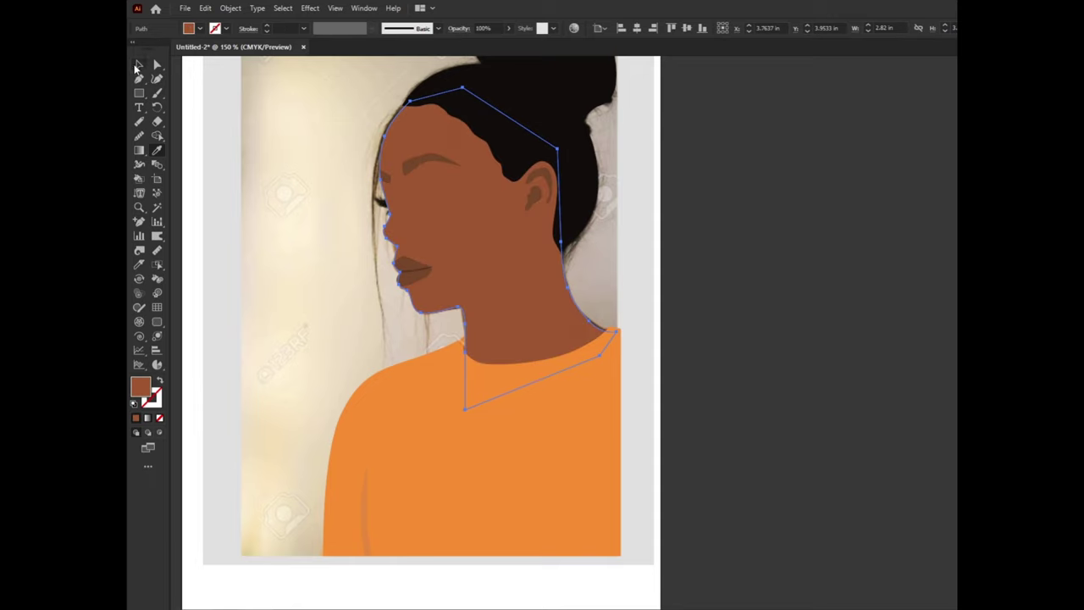
key("ctrl+minus")
key("ctrl+minus")
Step: Move the vector figure aside and drag the reference photo off the artboard
left_click(639, 305)
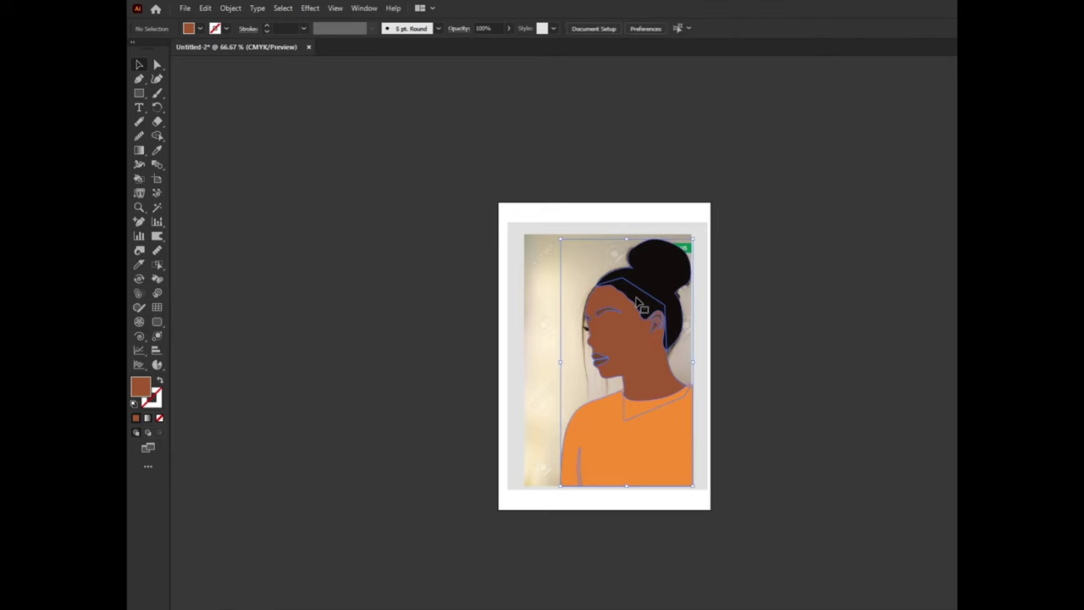
mouse_move(659, 303)
left_mouse_down()
mouse_move(353, 303)
mouse_move(390, 303)
left_mouse_up()
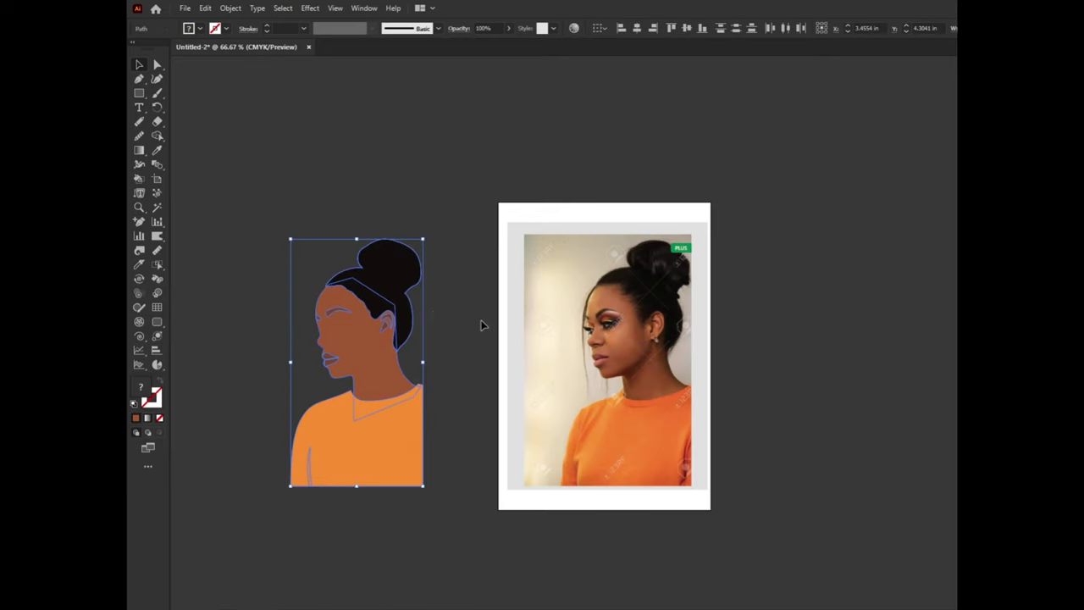
left_click(483, 324)
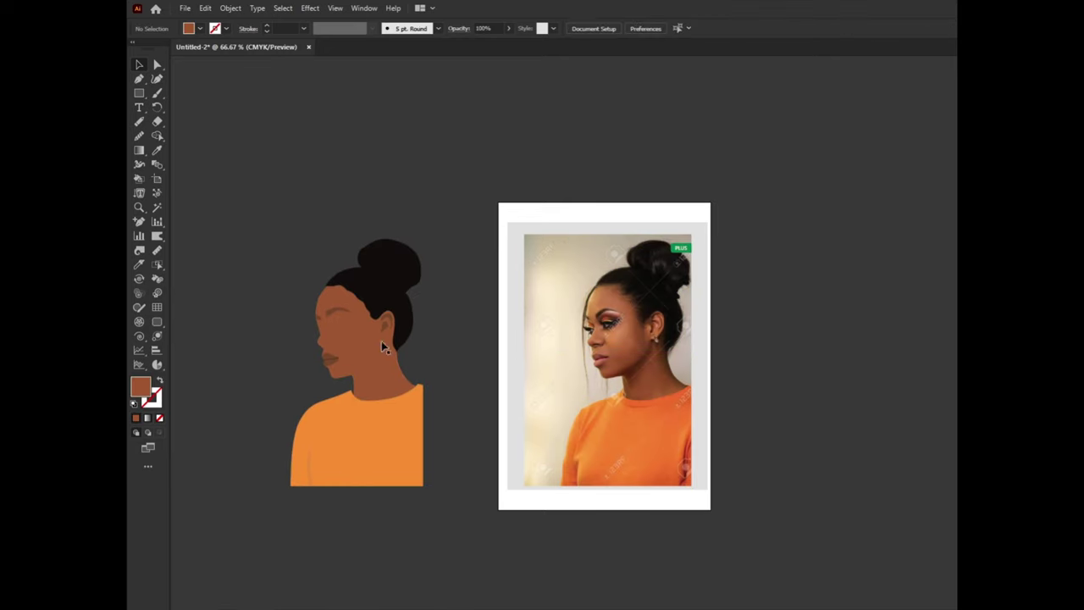
scroll(268, 331, "up", 2)
scroll(370, 283, "down", 1)
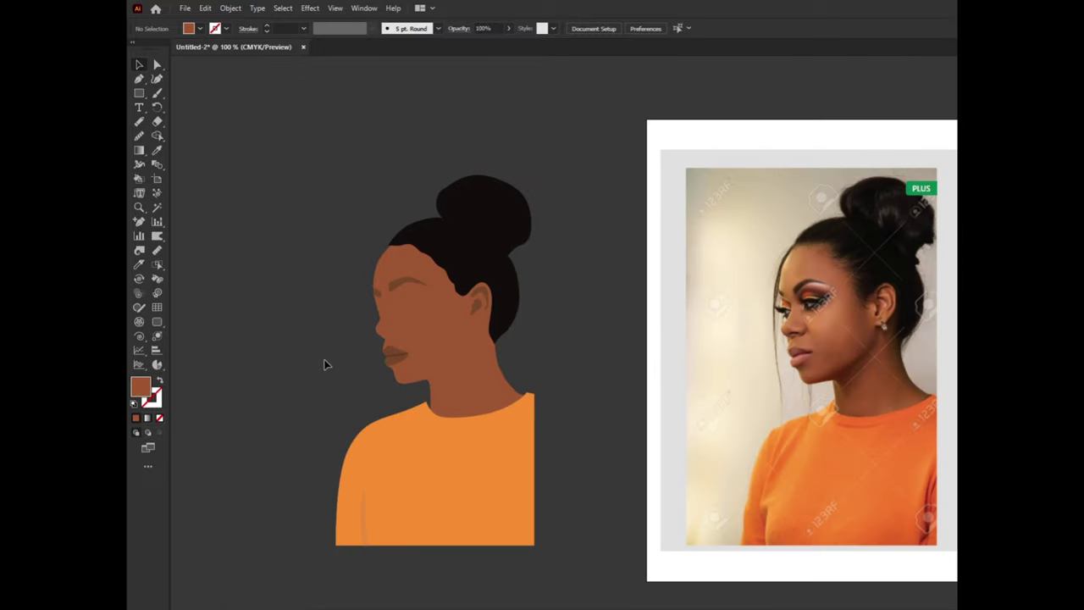
left_click(783, 355)
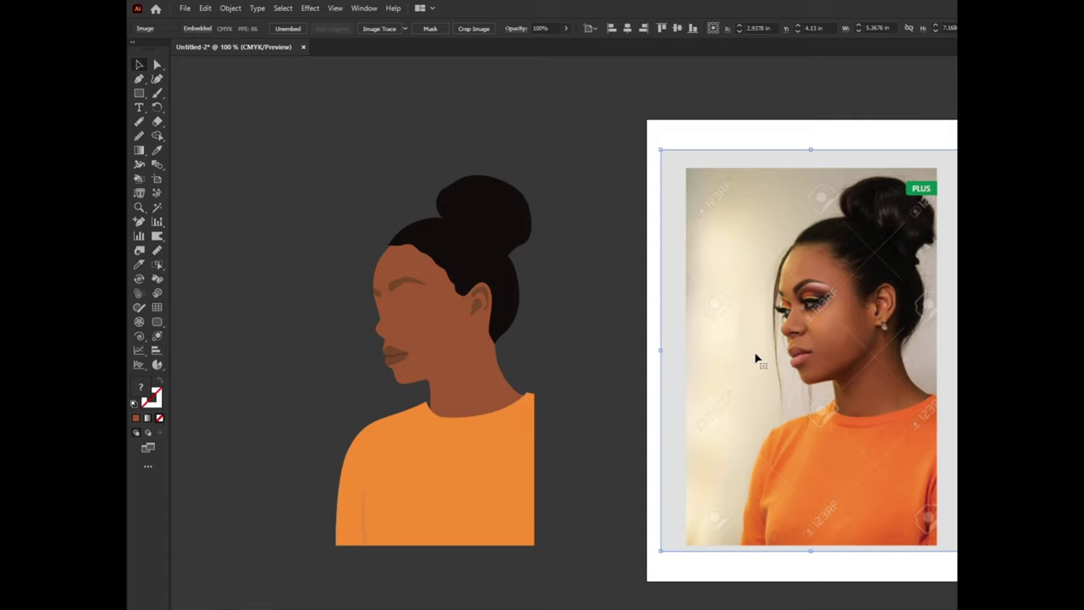
scroll(620, 367, "down", 2)
left_click_drag(687, 368, 896, 367)
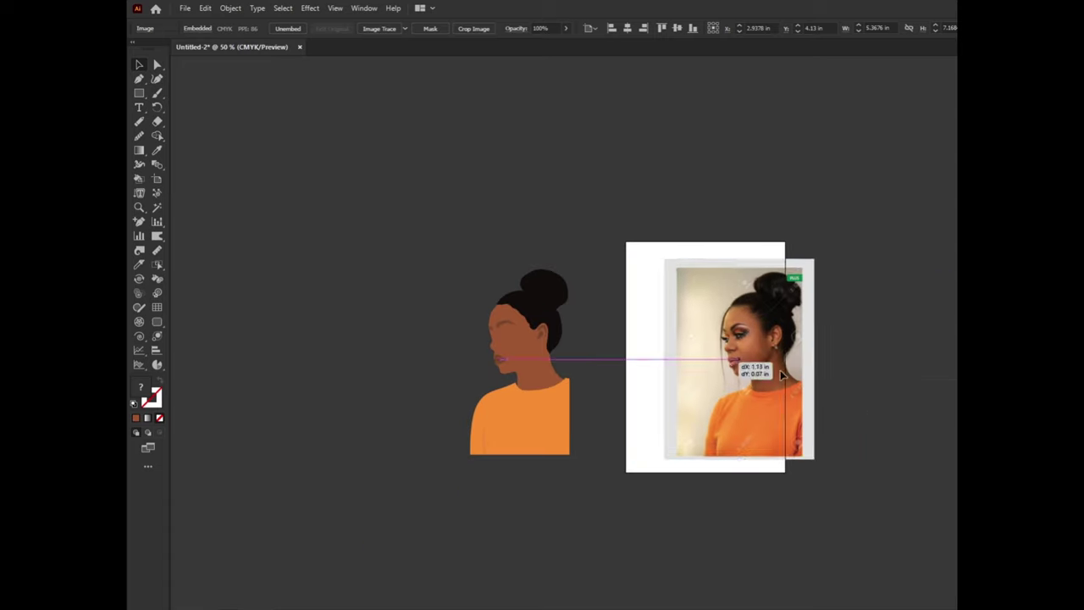
Step: Place the figure at the artboard's bottom-right and scale it up to reach the top
left_click_drag(558, 399, 773, 416)
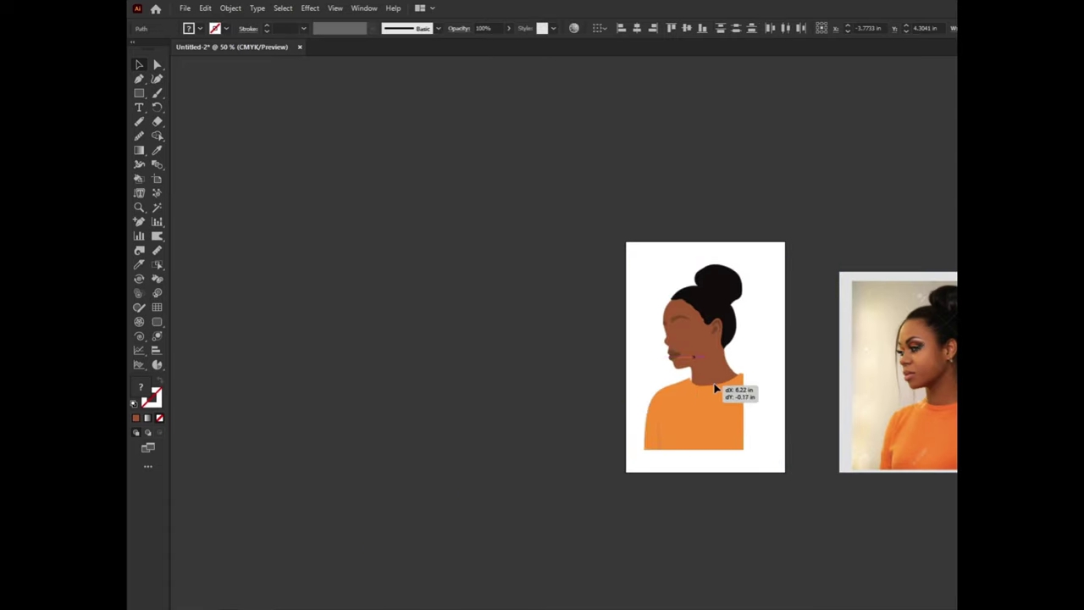
scroll(804, 427, "up", 3)
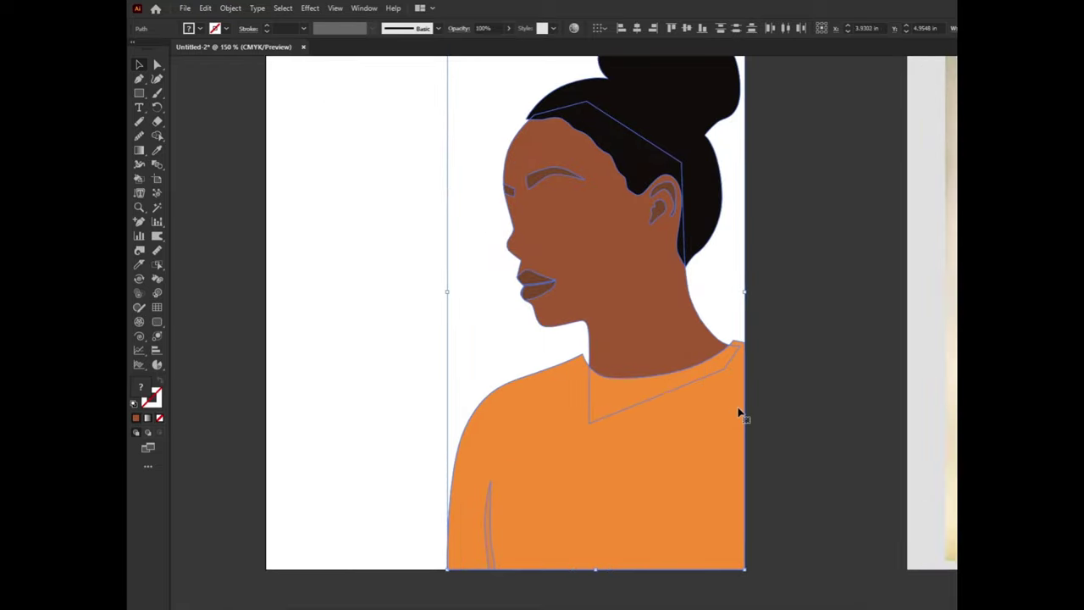
scroll(742, 423, "down", 1)
scroll(745, 431, "down", 1)
left_click_drag(613, 248, 588, 188)
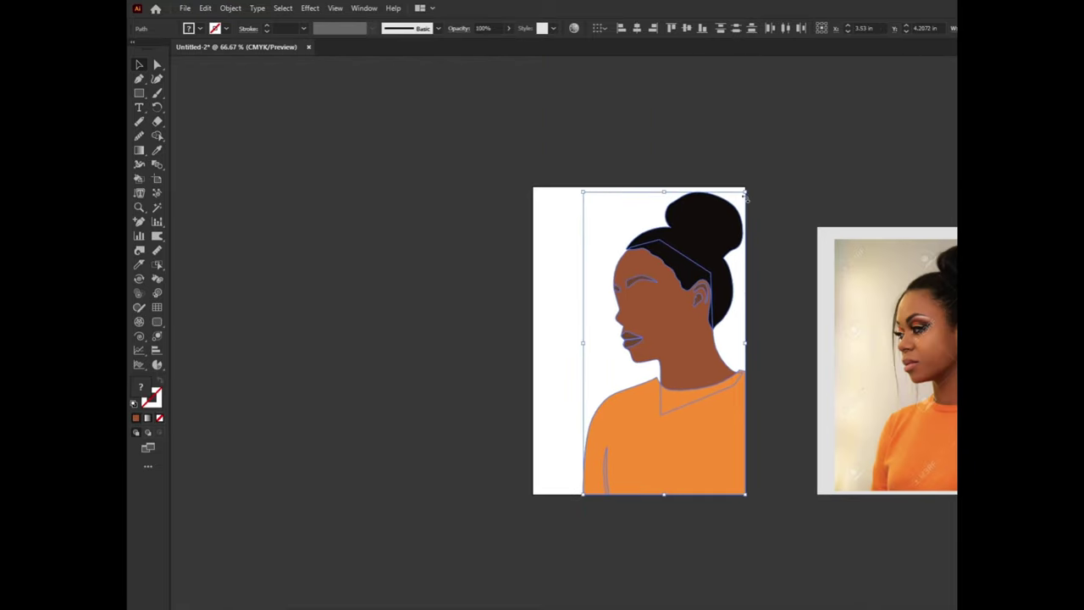
left_click(819, 207)
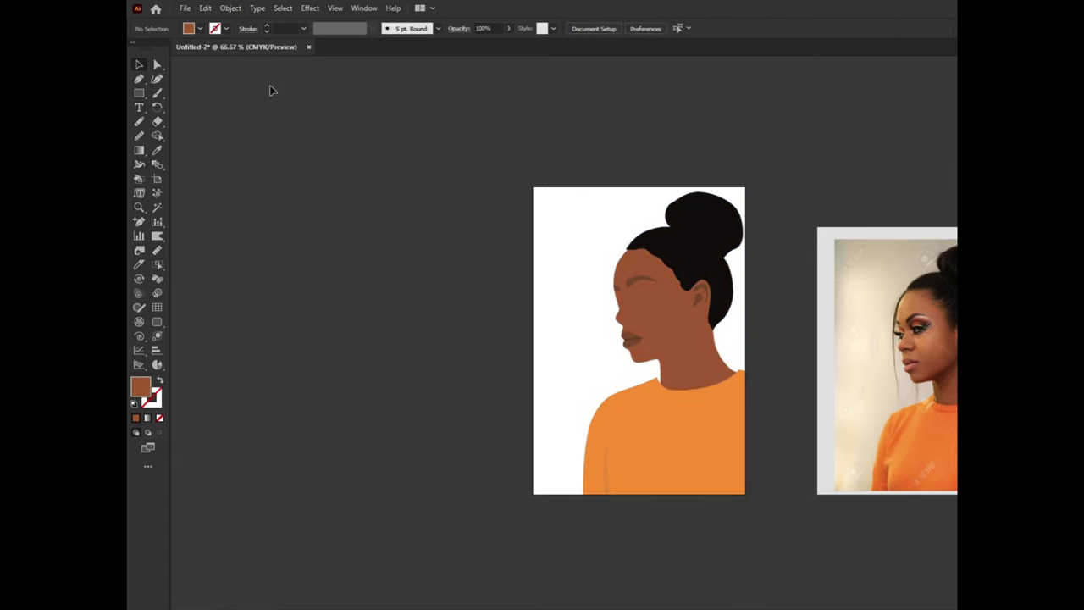
Step: Pull the hair's left corner anchor up toward the hairline so it meets the forehead
scroll(760, 258, "up", 2)
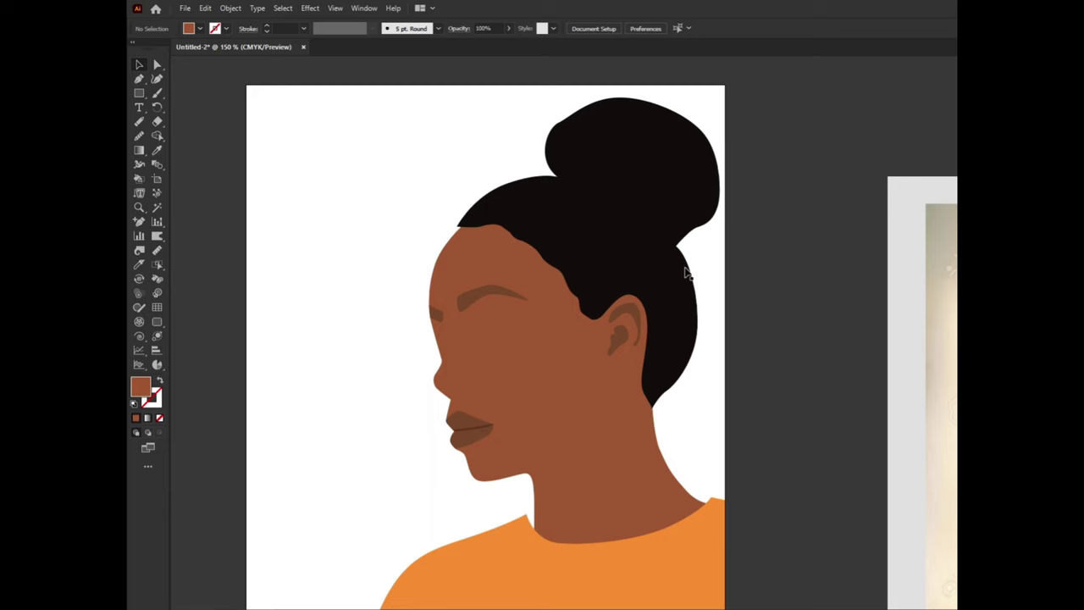
left_click(461, 235)
scroll(485, 204, "up", 2)
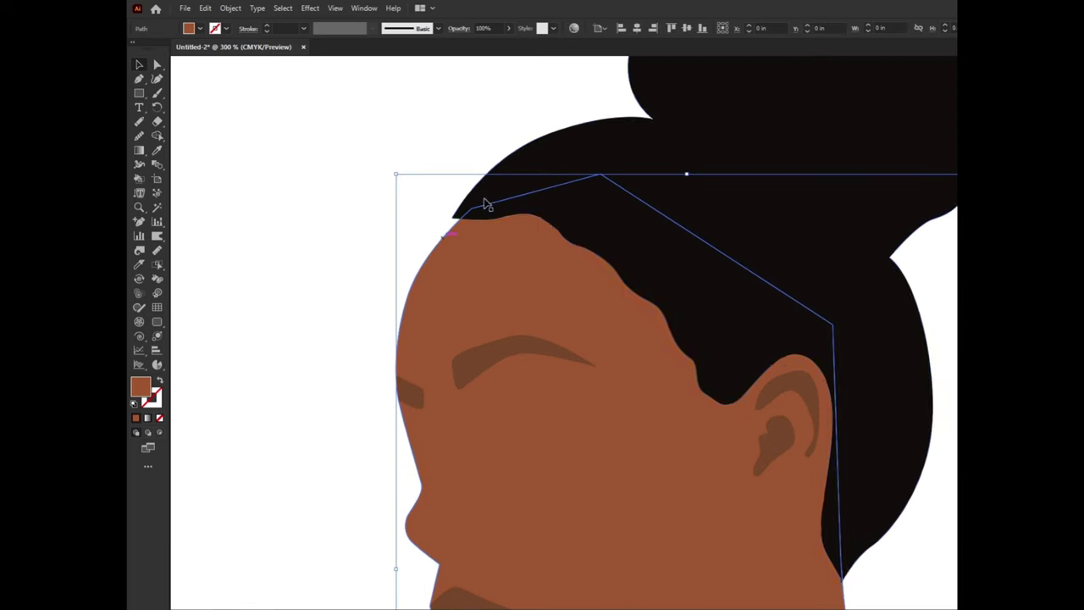
left_click(141, 79)
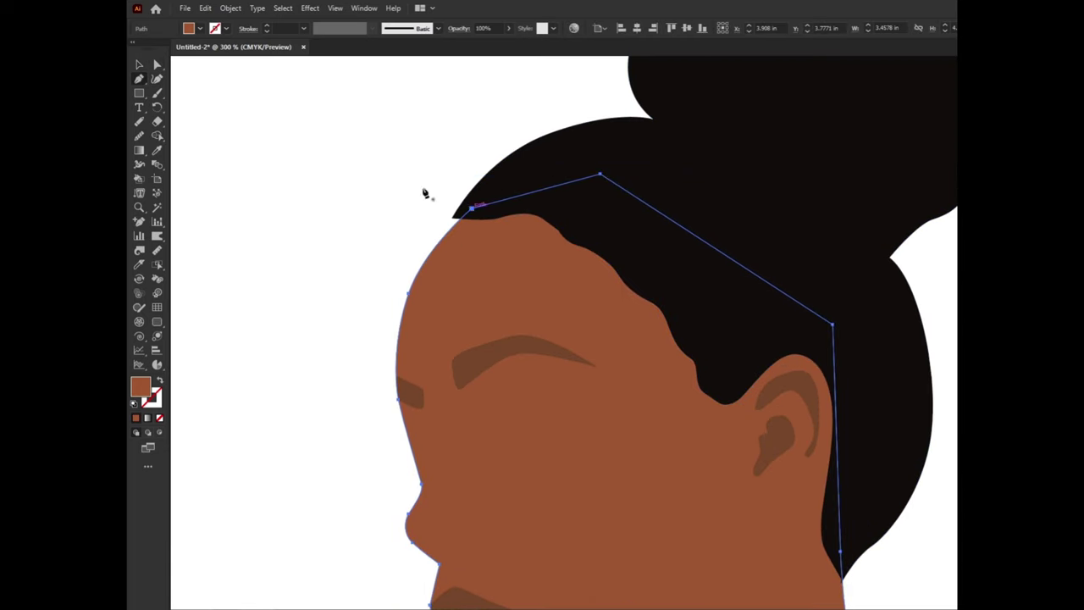
left_click(156, 67)
left_click(472, 208)
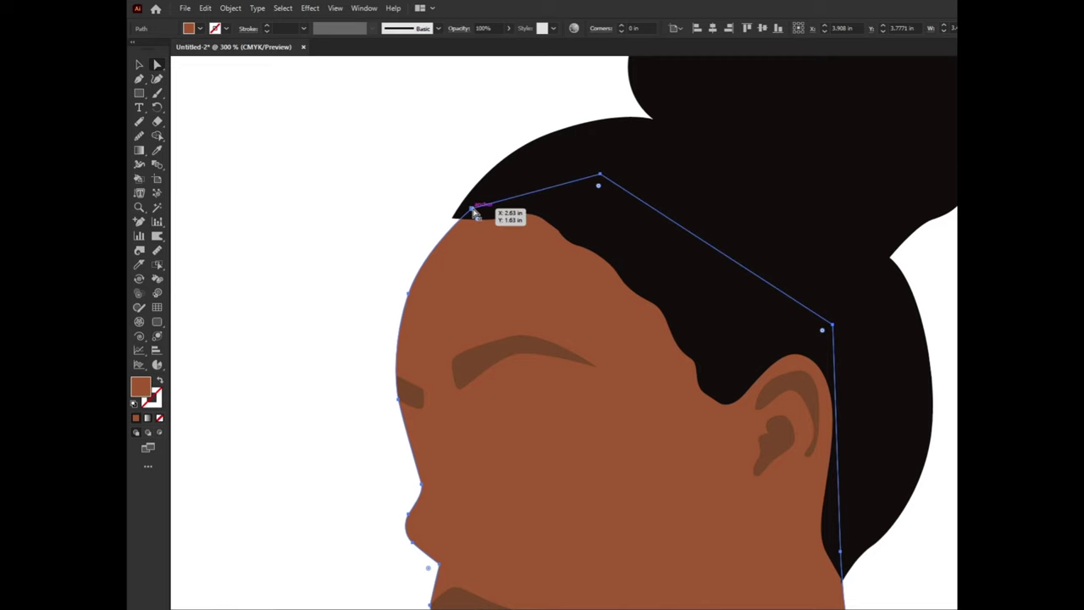
left_click_drag(474, 212, 468, 204)
left_click_drag(468, 205, 469, 205)
scroll(468, 205, "down", 1)
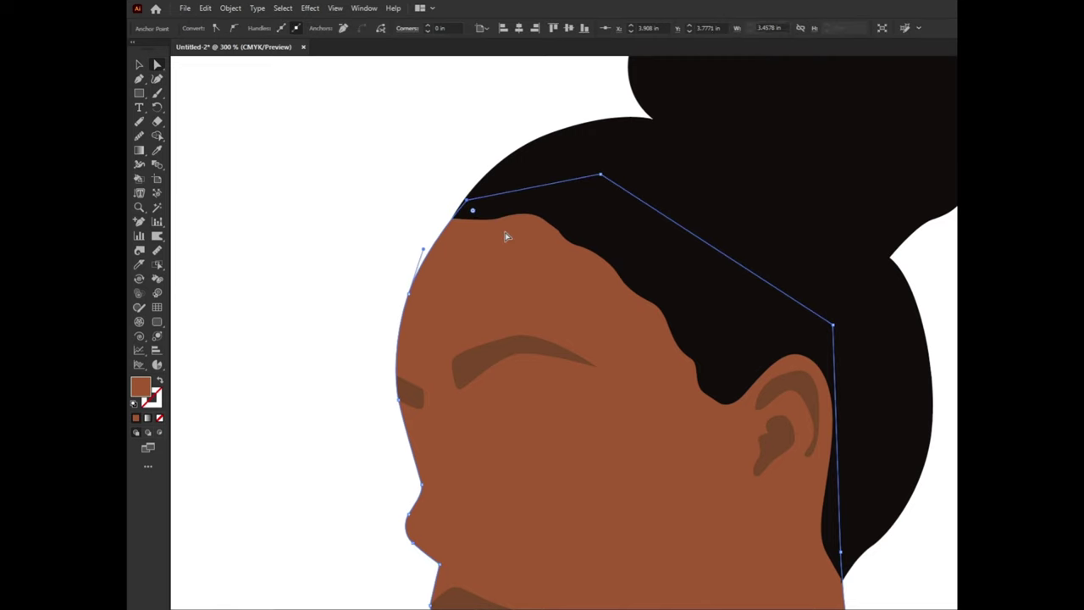
scroll(491, 224, "down", 2)
scroll(505, 237, "down", 1)
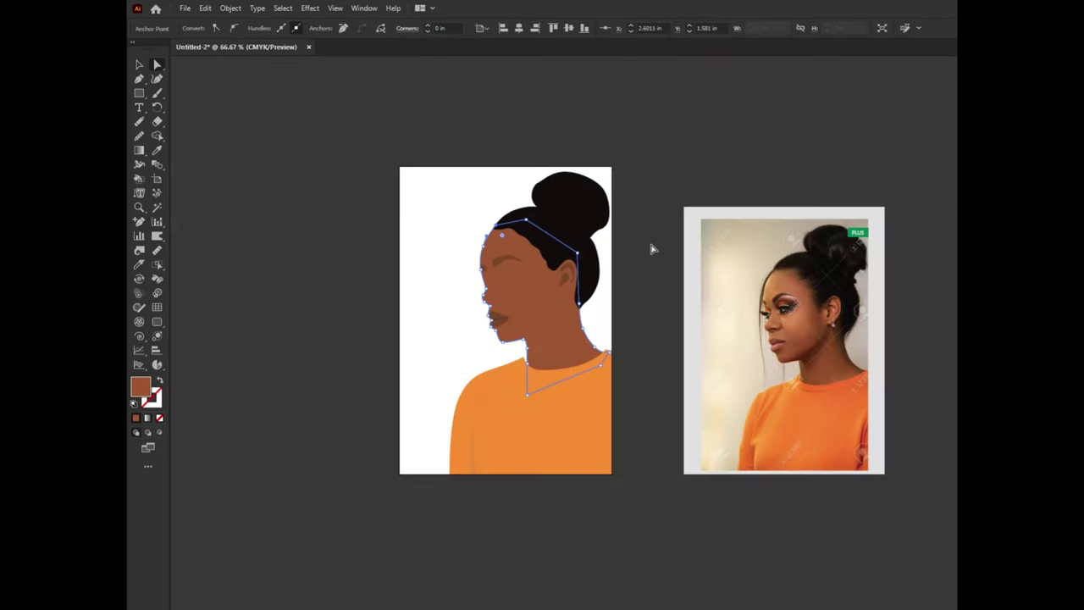
Step: Begin a curved Pen path at the forehead hairline for a loose strand
key("ctrl+shift+a")
left_click(140, 79)
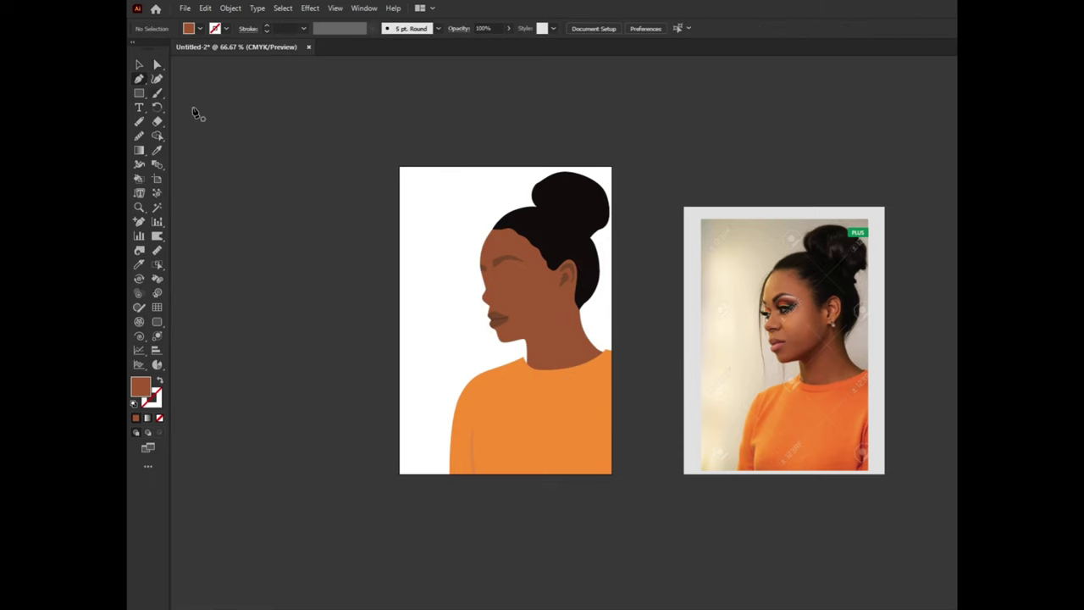
scroll(442, 216, "up", 1)
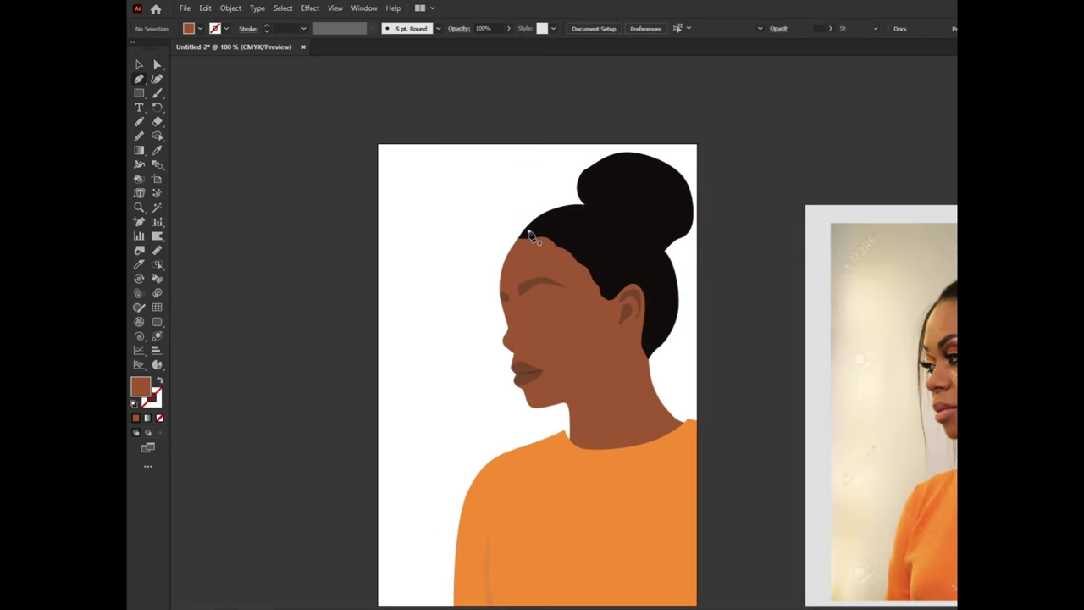
left_click_drag(527, 234, 509, 252)
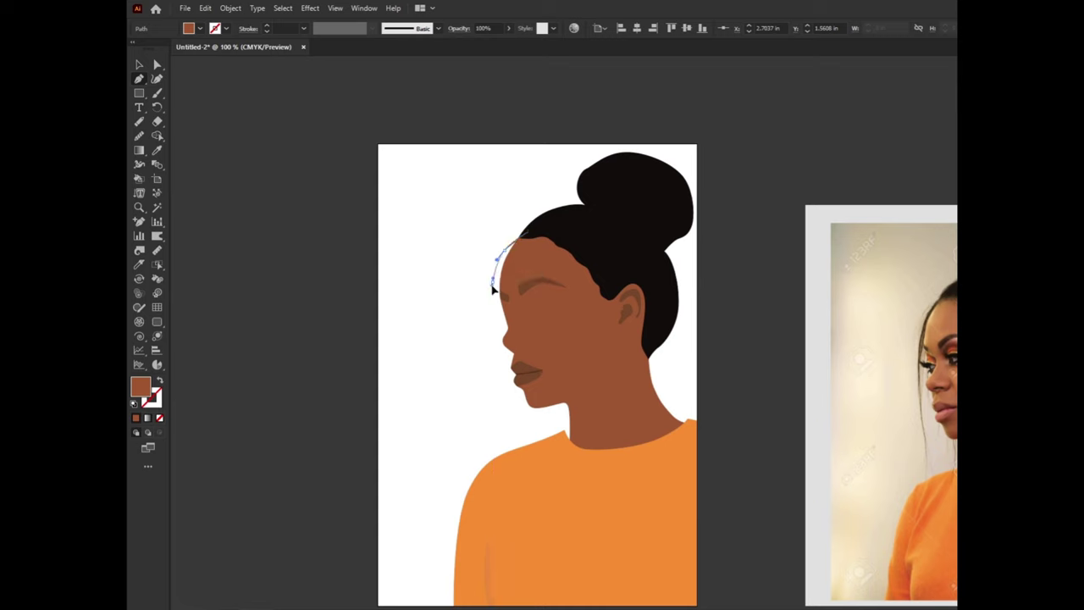
Step: Draw a wavy stroke-only strand from the hairline down beside the nose to the chin
mouse_move(494, 289)
left_mouse_down()
mouse_move(497, 304)
mouse_move(189, 360)
left_mouse_up()
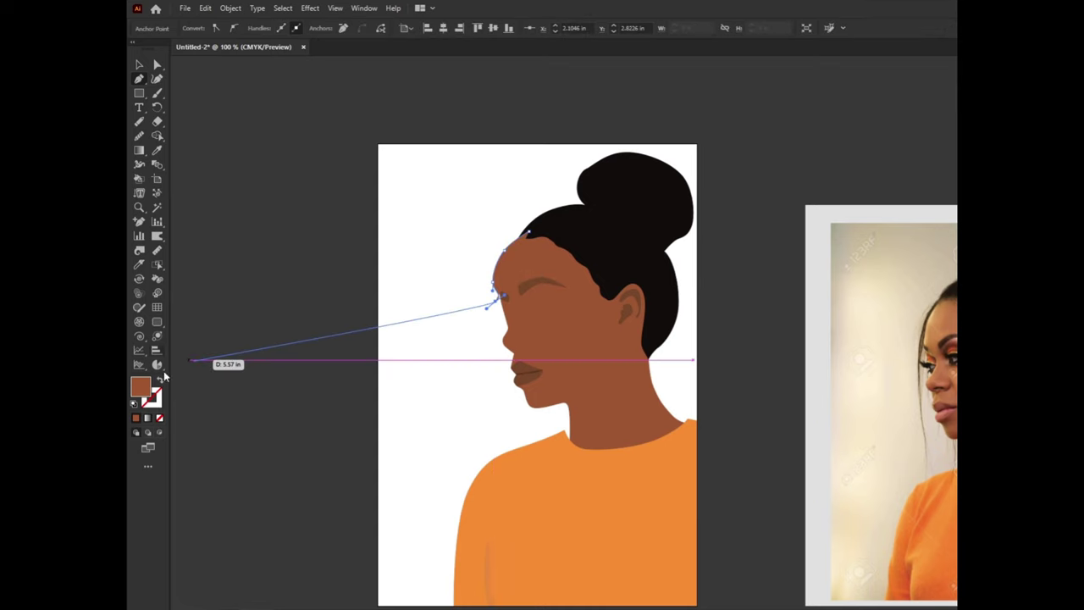
key("shift+x")
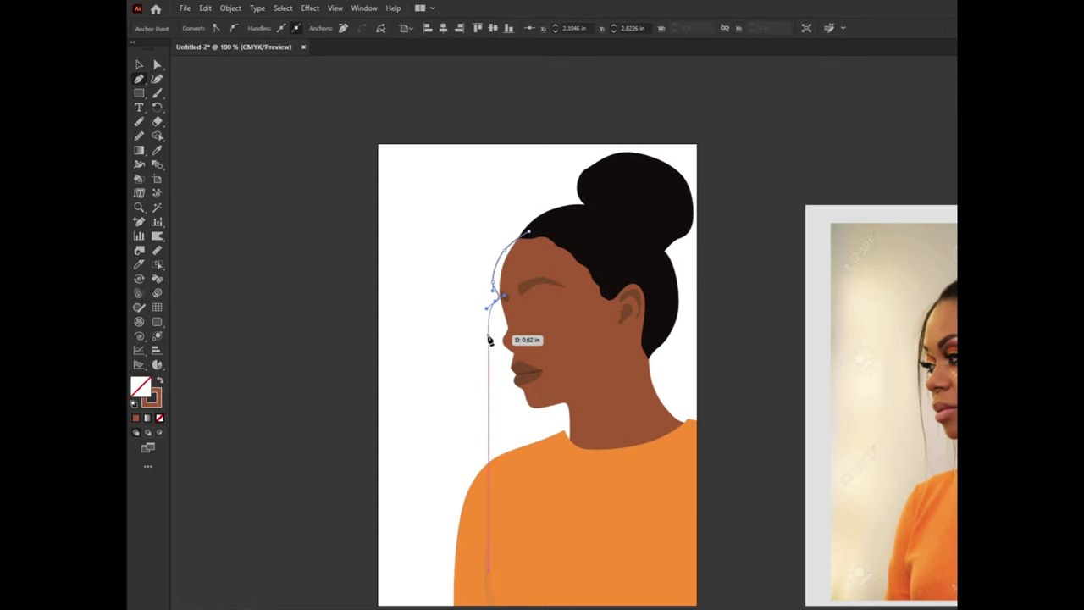
left_click_drag(189, 360, 496, 338)
left_click(494, 342)
left_click(493, 379)
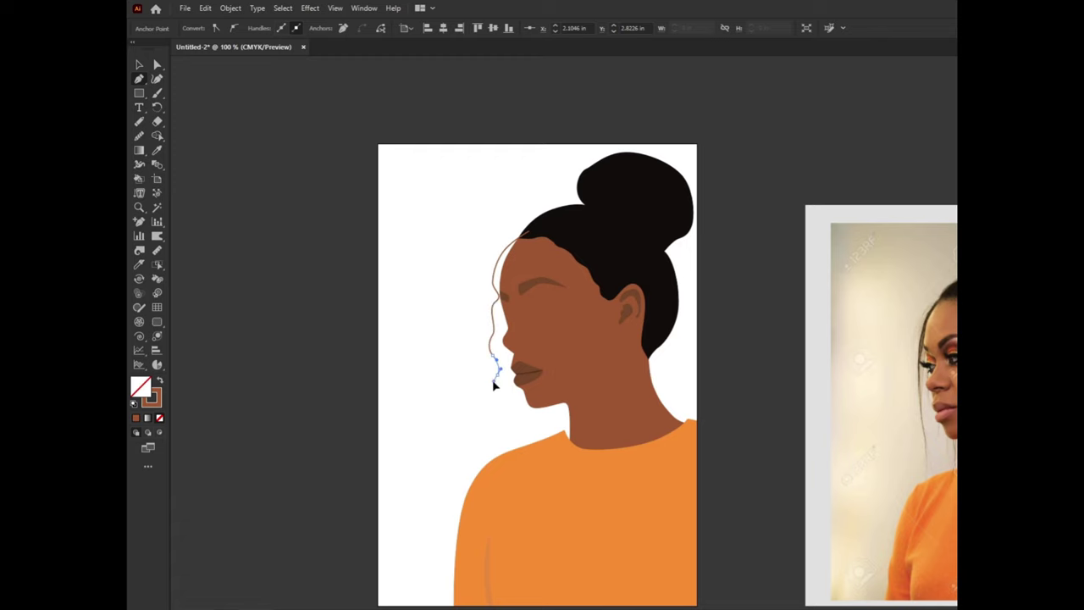
left_click_drag(499, 403, 497, 417)
left_click(499, 431)
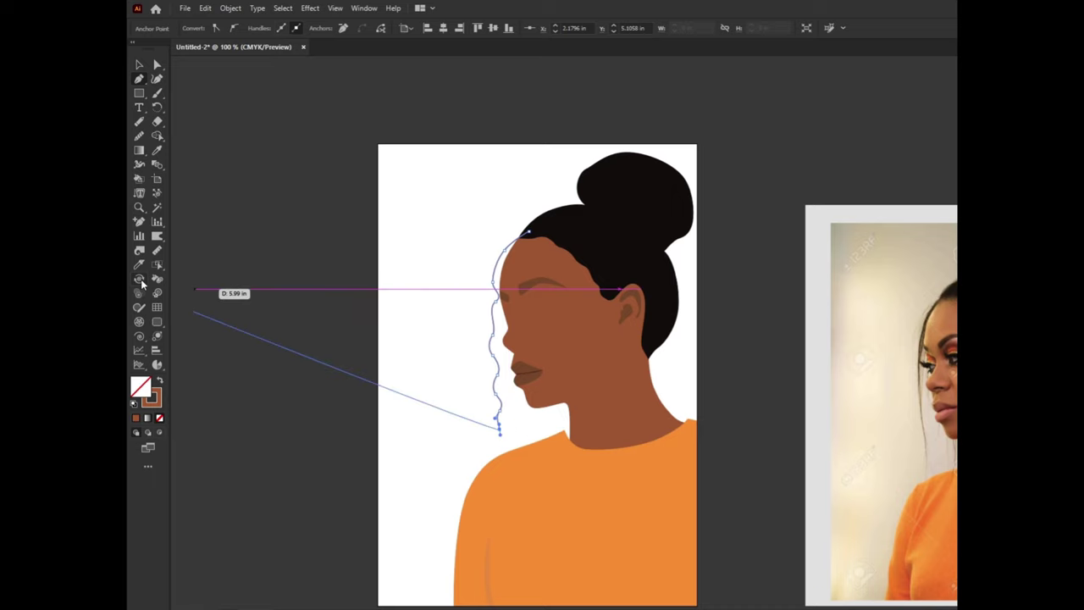
left_click(141, 66)
left_click(391, 218)
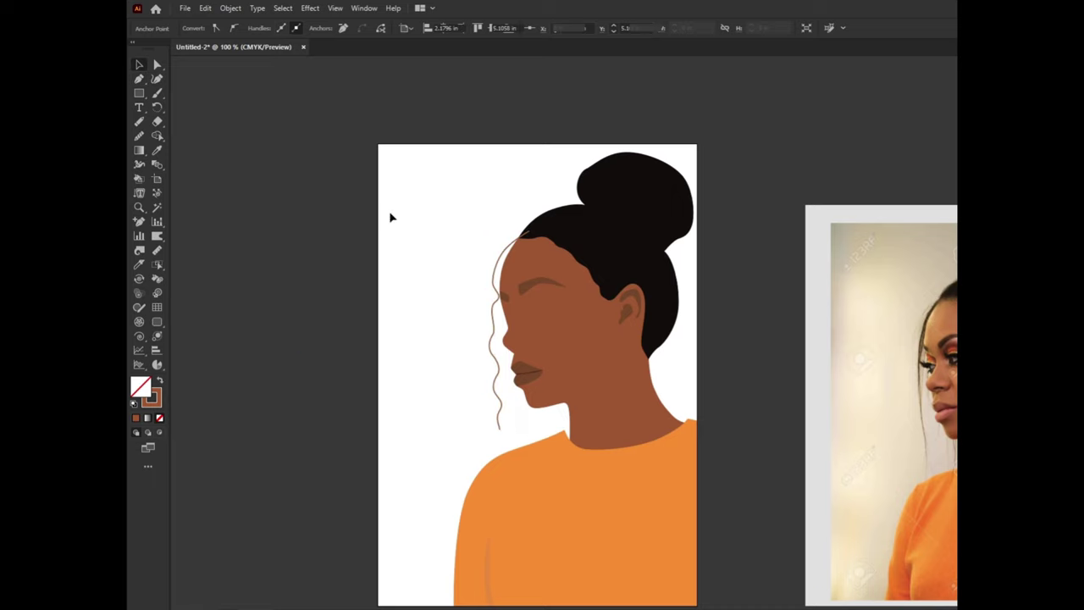
Step: Sample the hair's black onto the strand, making it a black line with no fill
left_click(491, 328)
key("i")
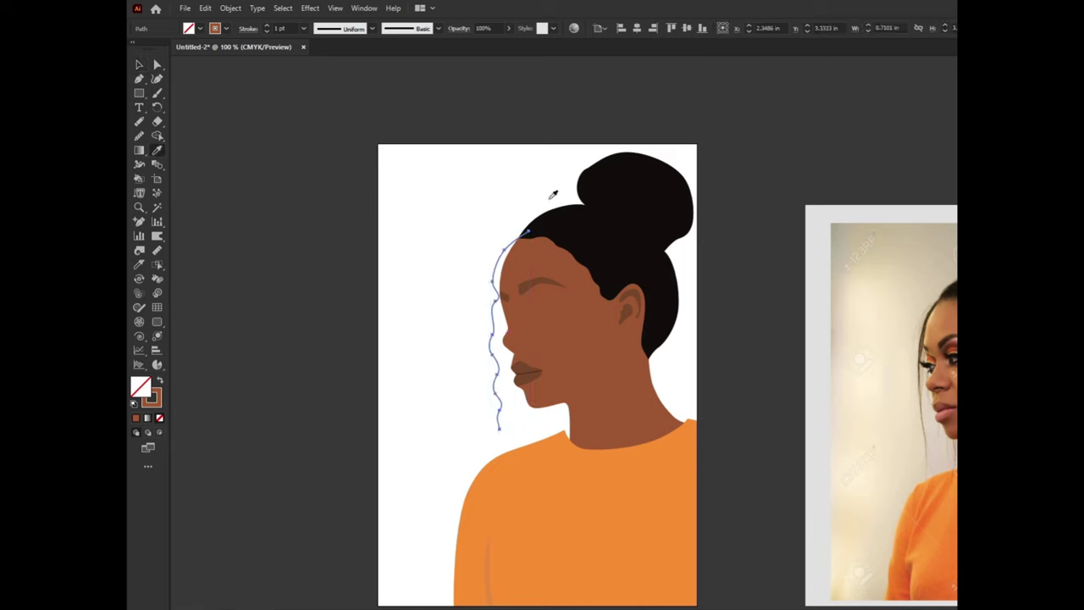
left_click(555, 213)
left_click(160, 381)
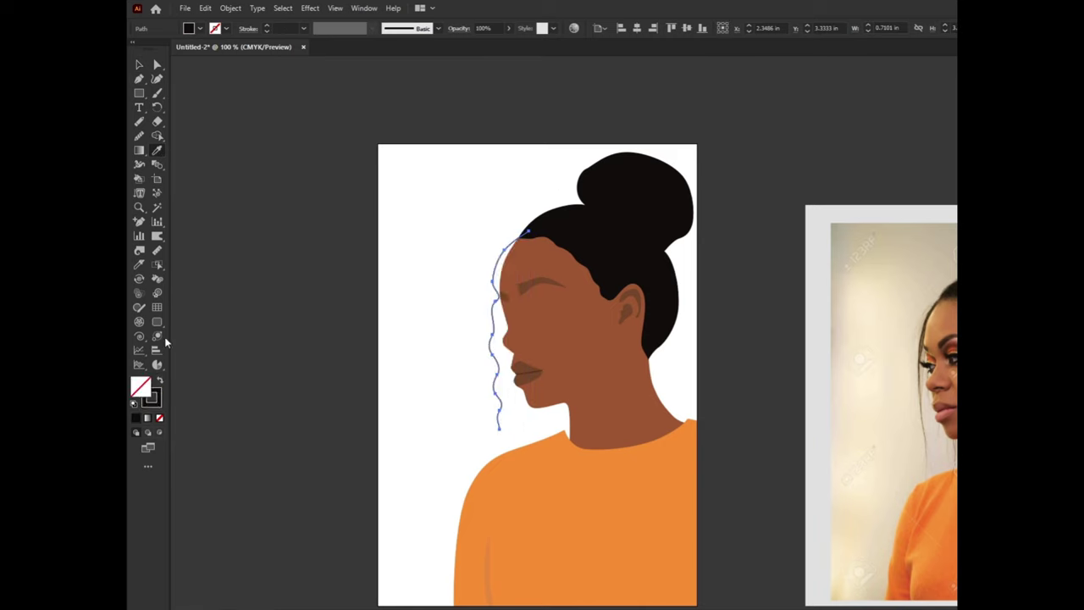
left_click(140, 65)
left_click(283, 218)
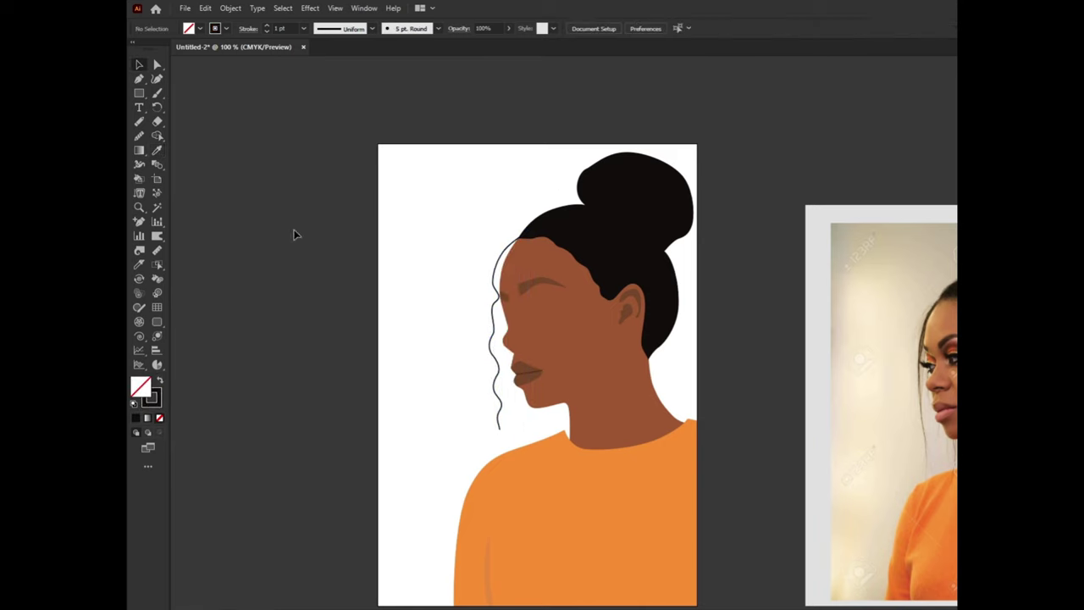
Step: Draw a second curved strand from the first strand's top end down past the lips
left_click(140, 79)
left_click(513, 239)
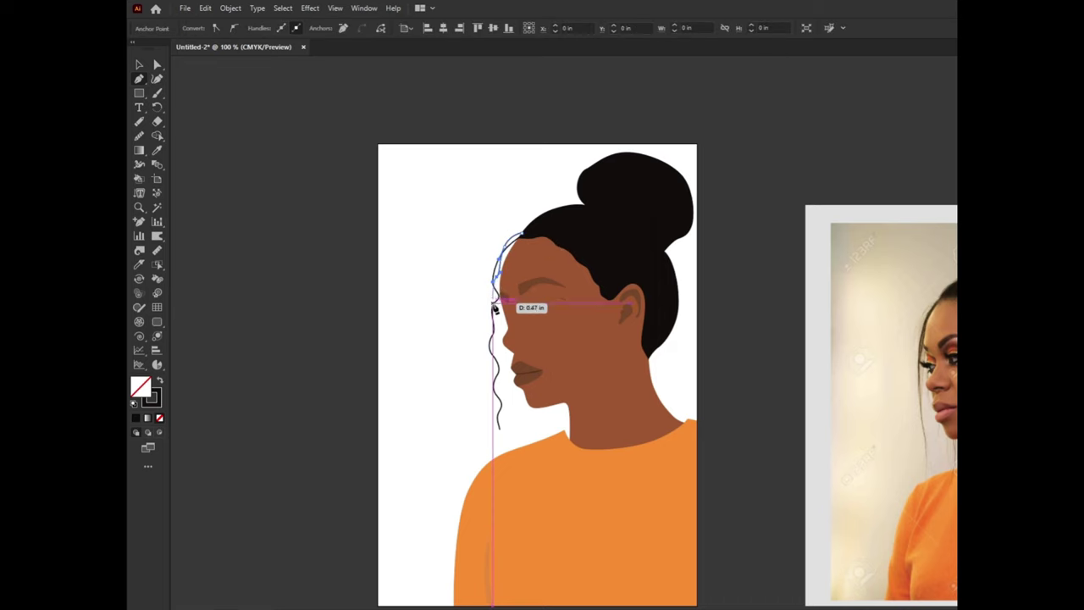
left_click_drag(493, 288, 496, 437)
left_click(498, 411)
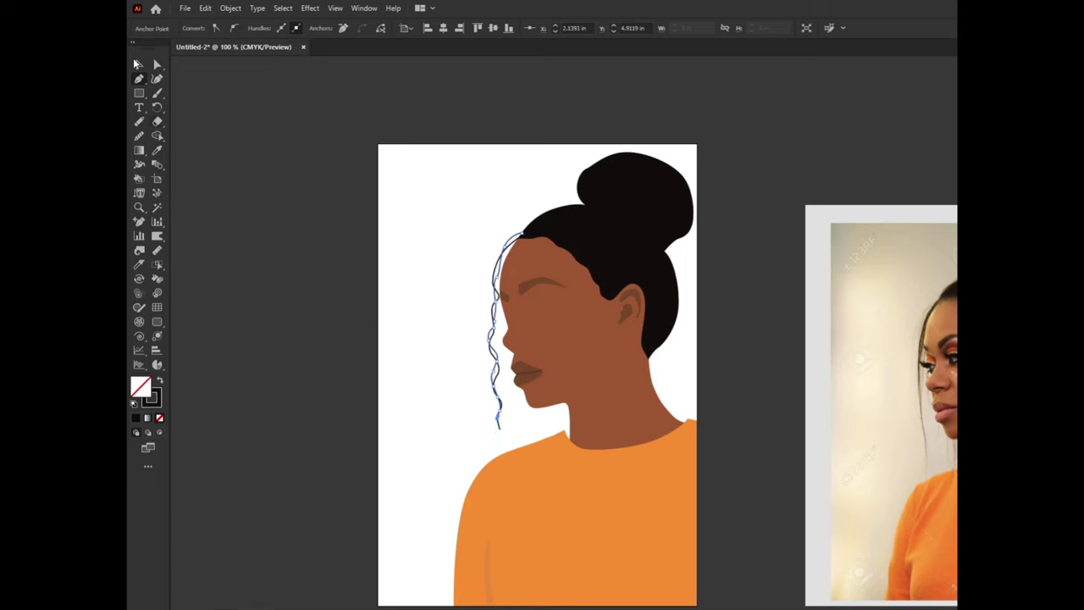
left_click(139, 65)
left_click(356, 215)
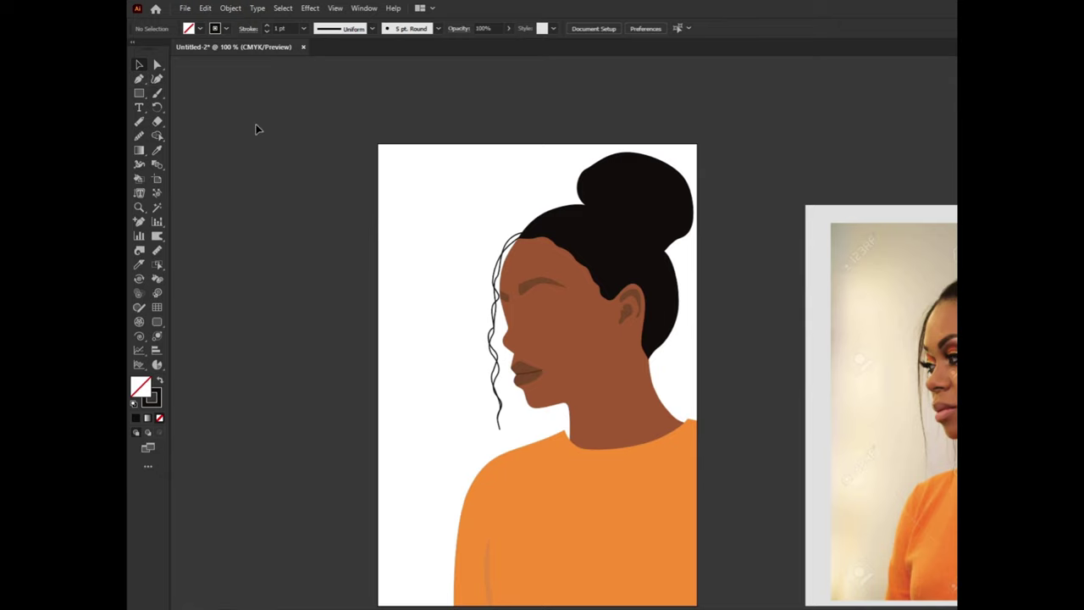
Step: Drag the strands' top-middle handle down so their tops tuck into the hairline
scroll(460, 246, "up", 3)
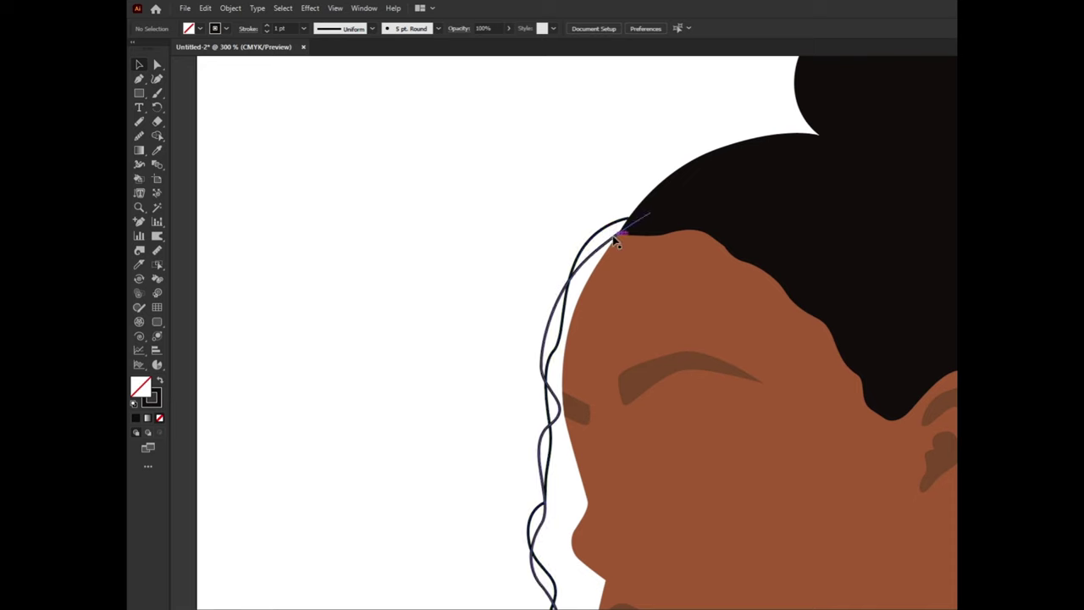
key("v")
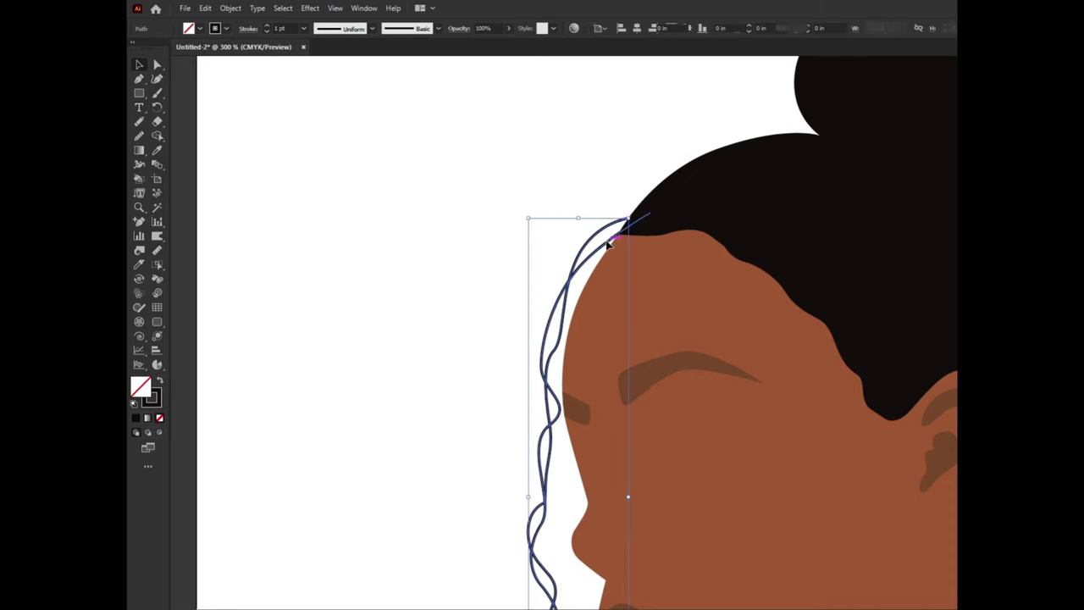
left_click_drag(590, 212, 588, 227)
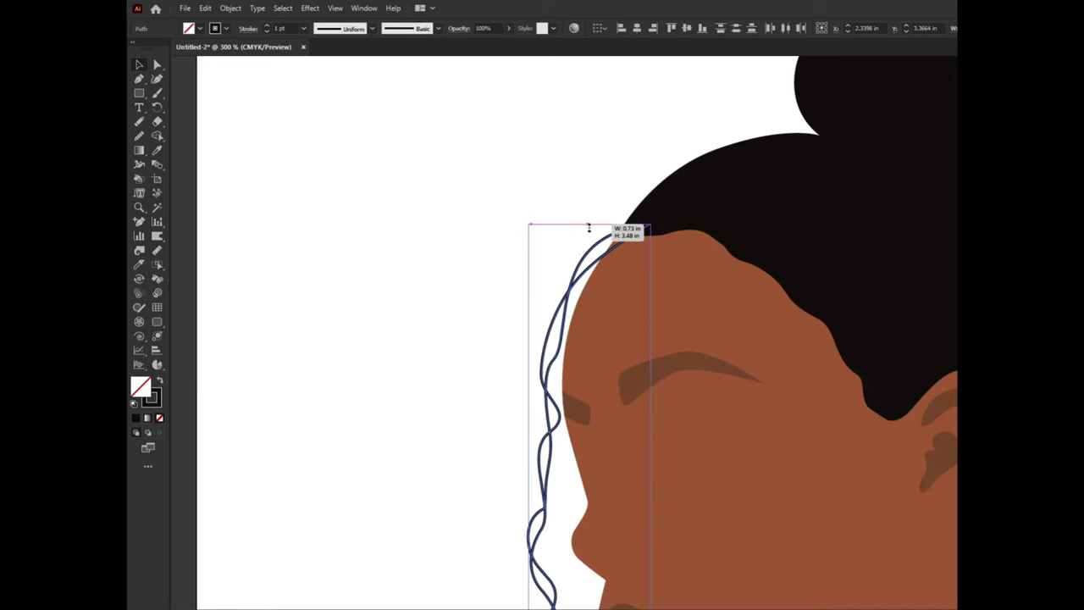
scroll(551, 235, "down", 2)
left_click(563, 179)
scroll(564, 179, "down", 2)
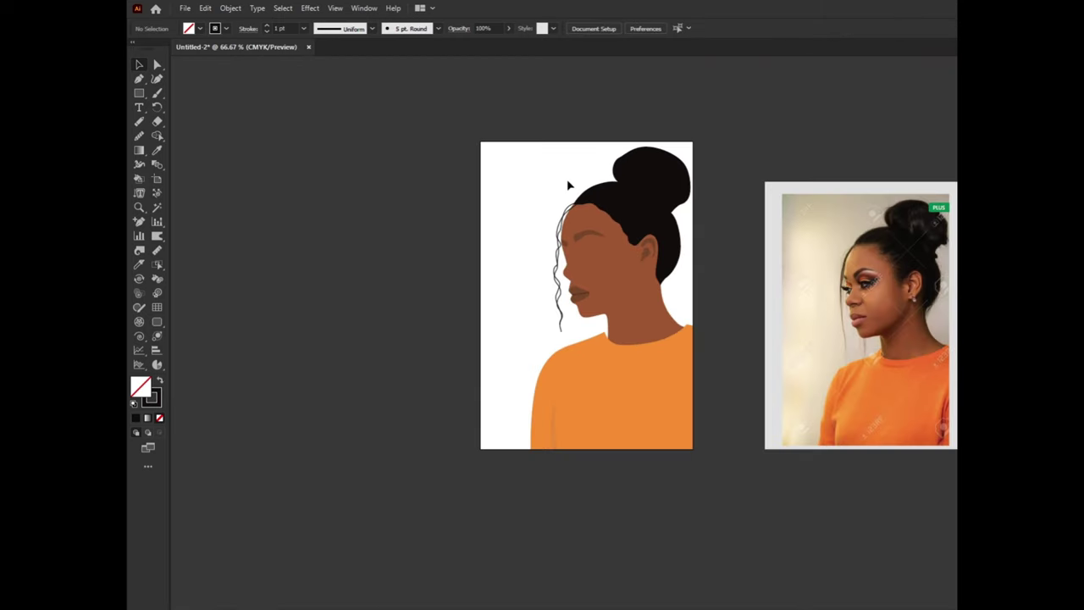
Step: Draw a short curved strand beside the lips and nose, then nudge it into place
left_click(138, 79)
scroll(579, 253, "up", 1)
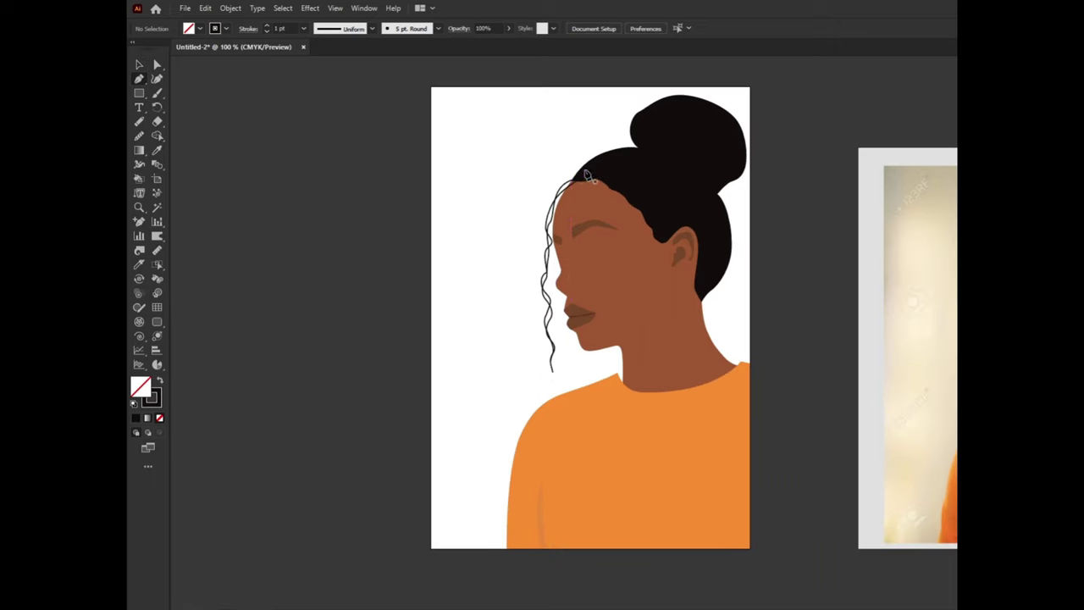
left_click(571, 372)
left_click_drag(562, 318, 562, 302)
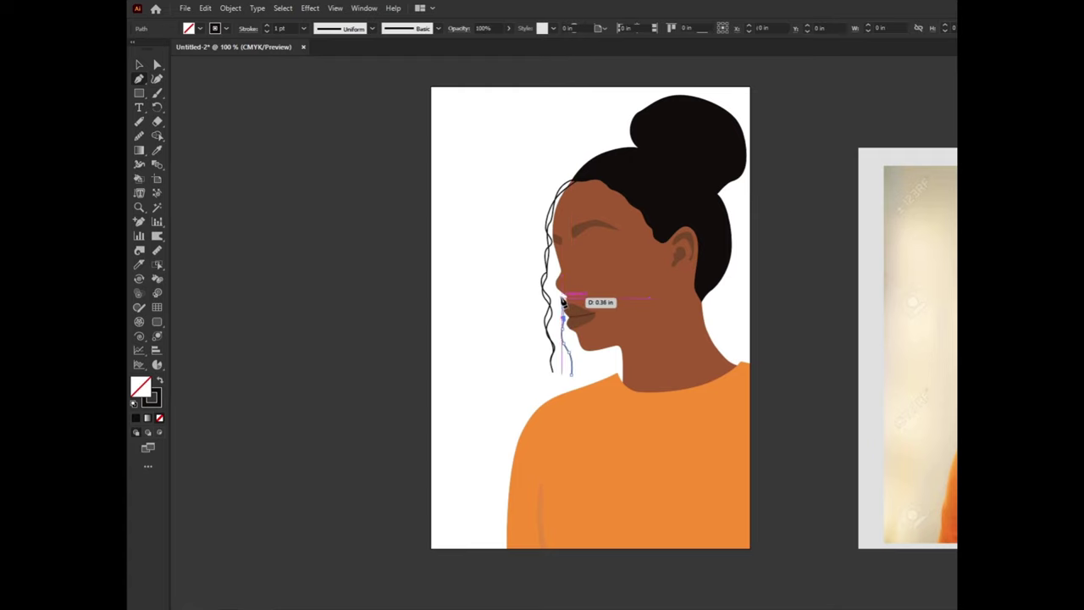
left_click(559, 266)
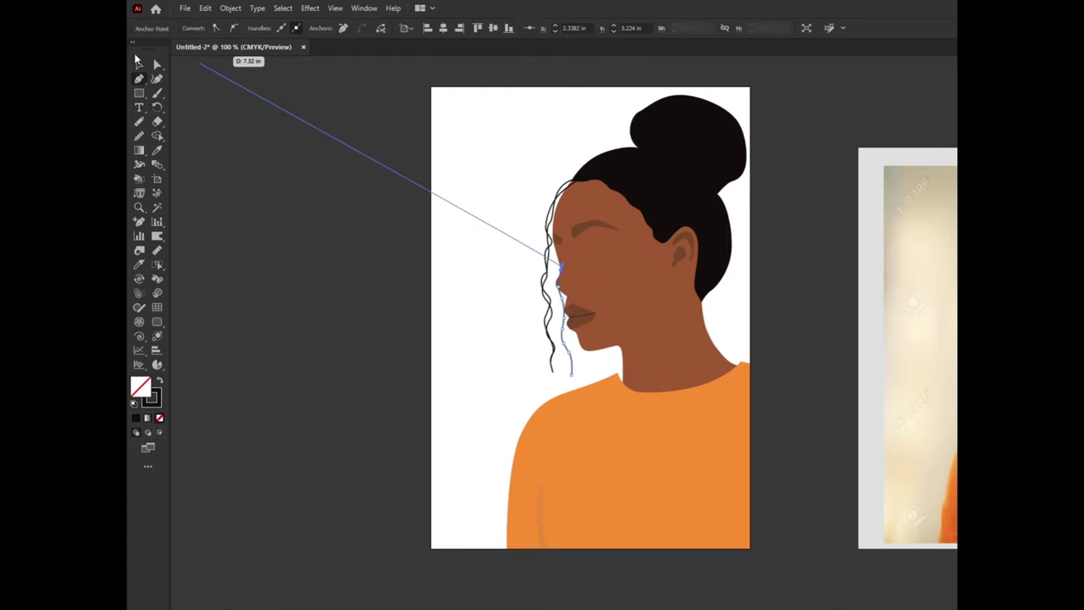
left_click(138, 62)
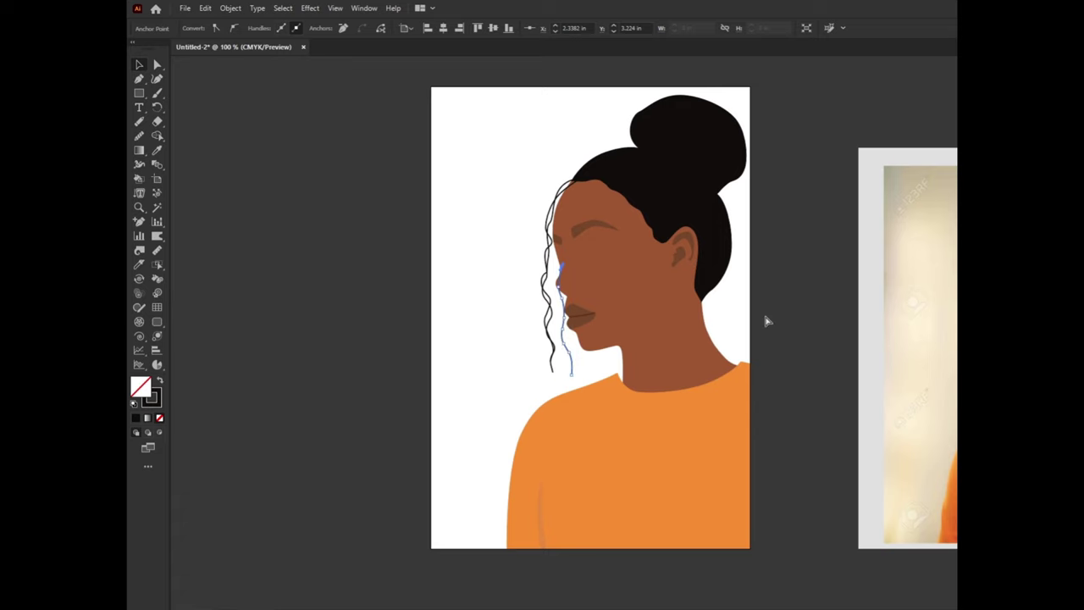
left_click(818, 311)
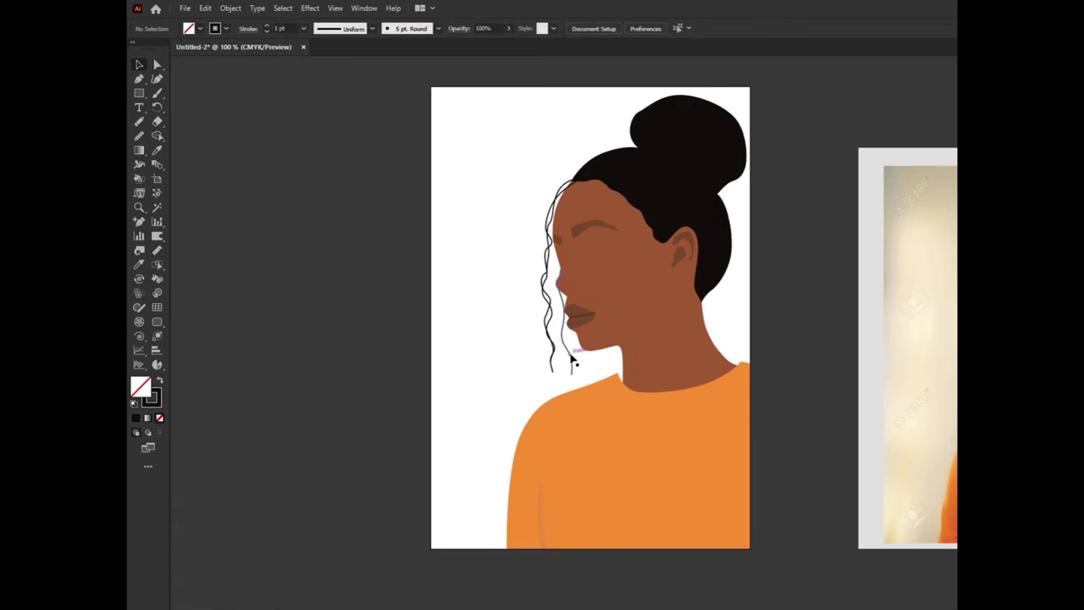
left_click_drag(572, 360, 585, 368)
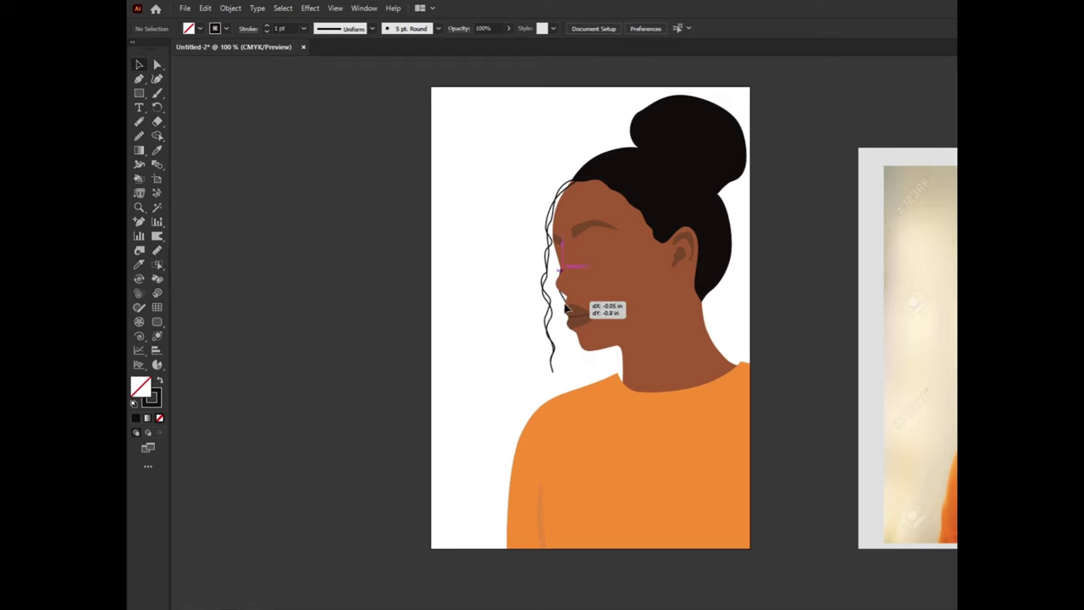
mouse_move(579, 359)
left_mouse_down()
mouse_move(580, 345)
mouse_move(584, 363)
left_mouse_up()
left_click(760, 363)
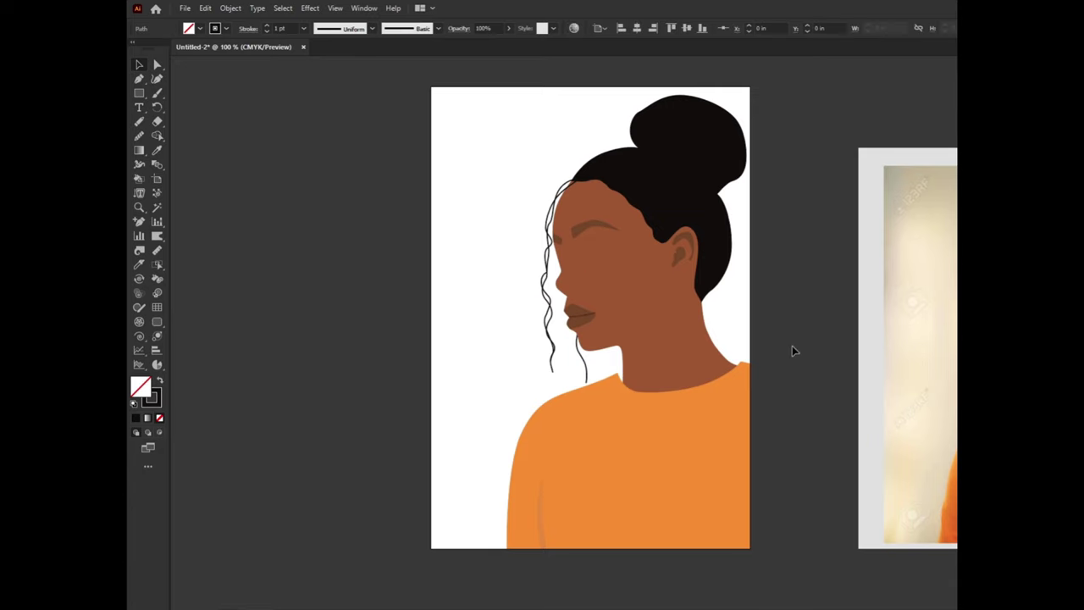
Step: Draw another curved strand from just below the lips down toward the chin
left_click(140, 79)
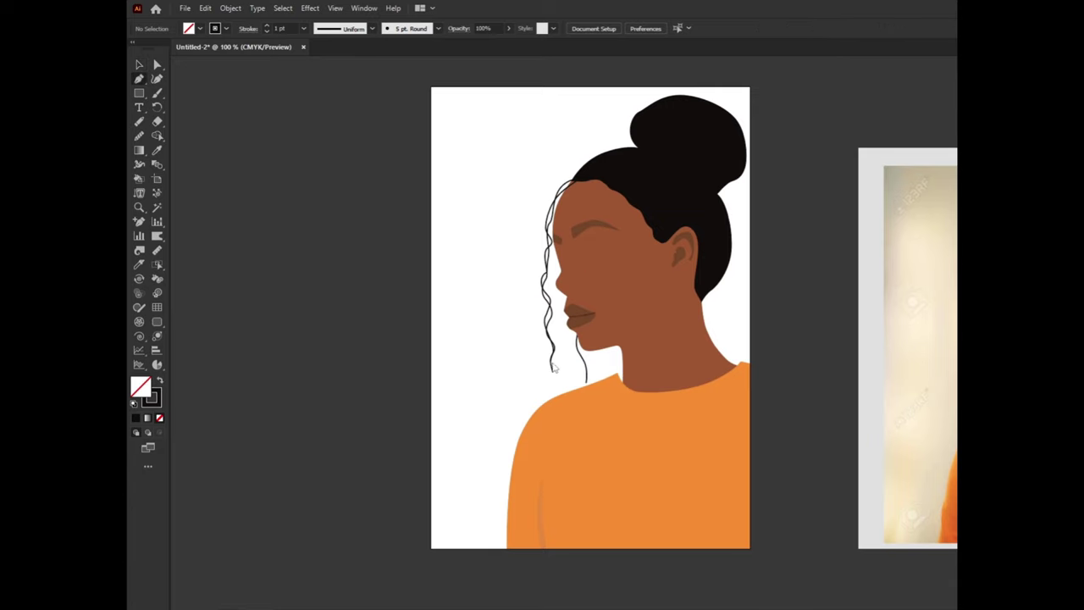
scroll(556, 368, "up", 2)
left_click(595, 306)
left_click_drag(616, 403, 621, 408)
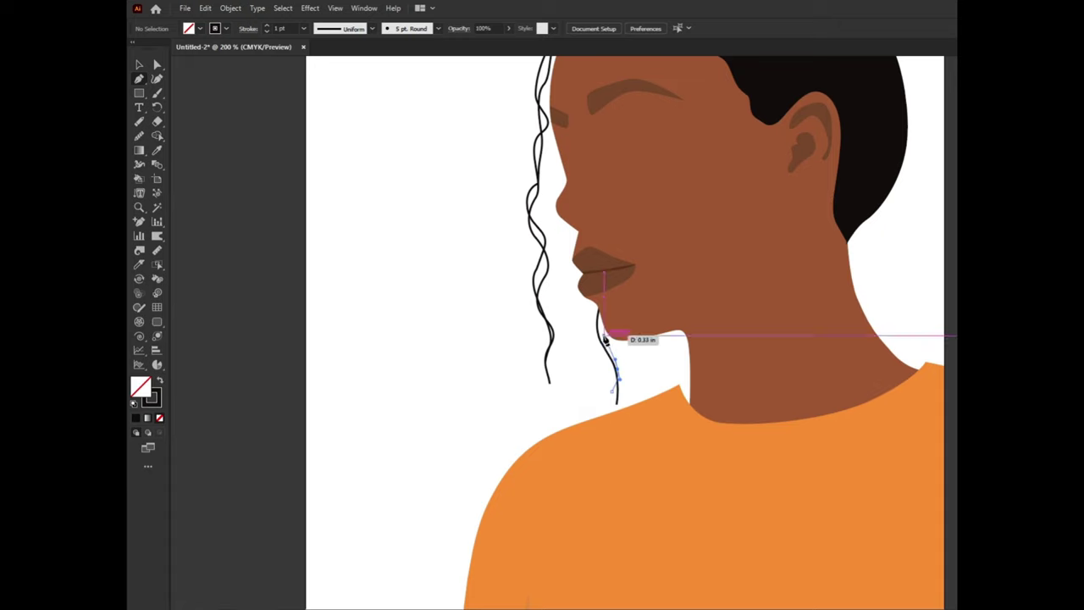
left_click_drag(614, 330, 203, 117)
left_click(140, 66)
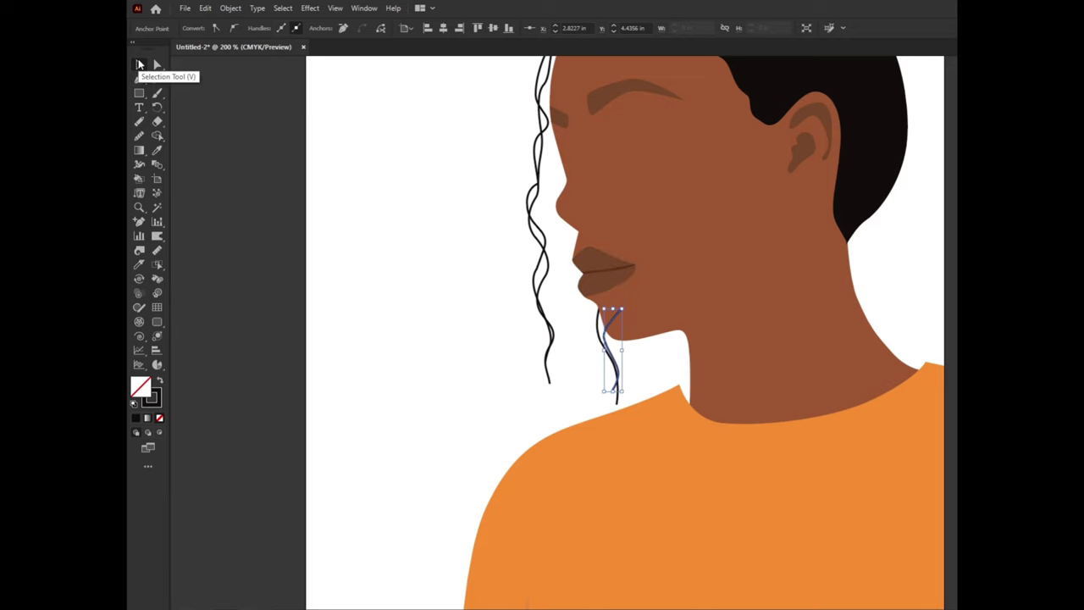
left_click(421, 358)
key("ctrl+minus")
key("ctrl+minus")
key("ctrl+minus")
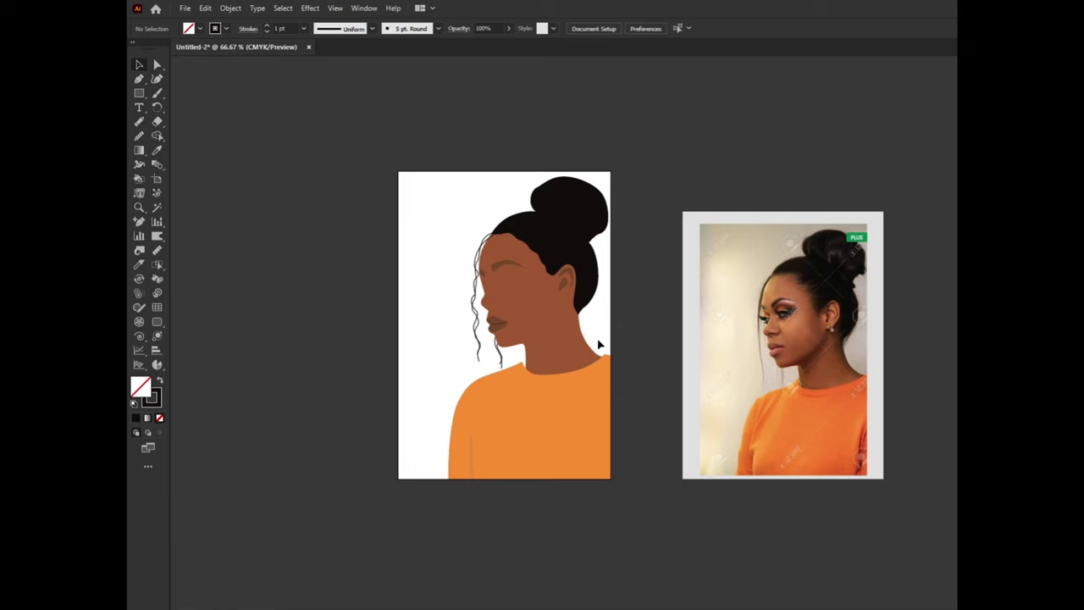
Step: Drag an anchor on the hair outline to smooth the back-of-head curve
left_click(158, 66)
scroll(597, 237, "up", 2)
scroll(594, 239, "up", 1)
left_click(593, 236)
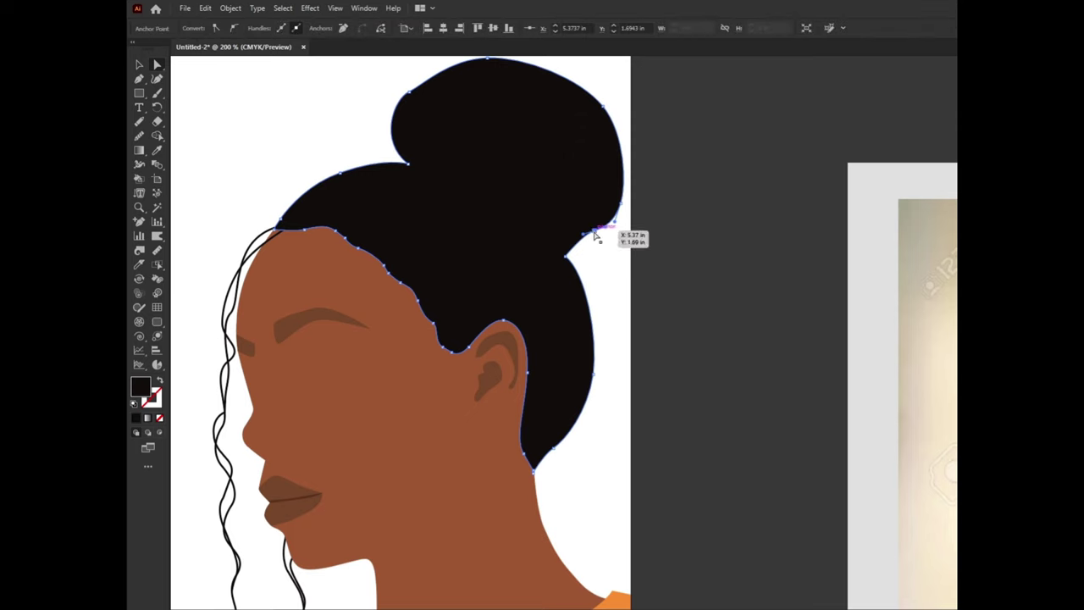
left_click_drag(595, 236, 588, 252)
left_click_drag(595, 241, 599, 243)
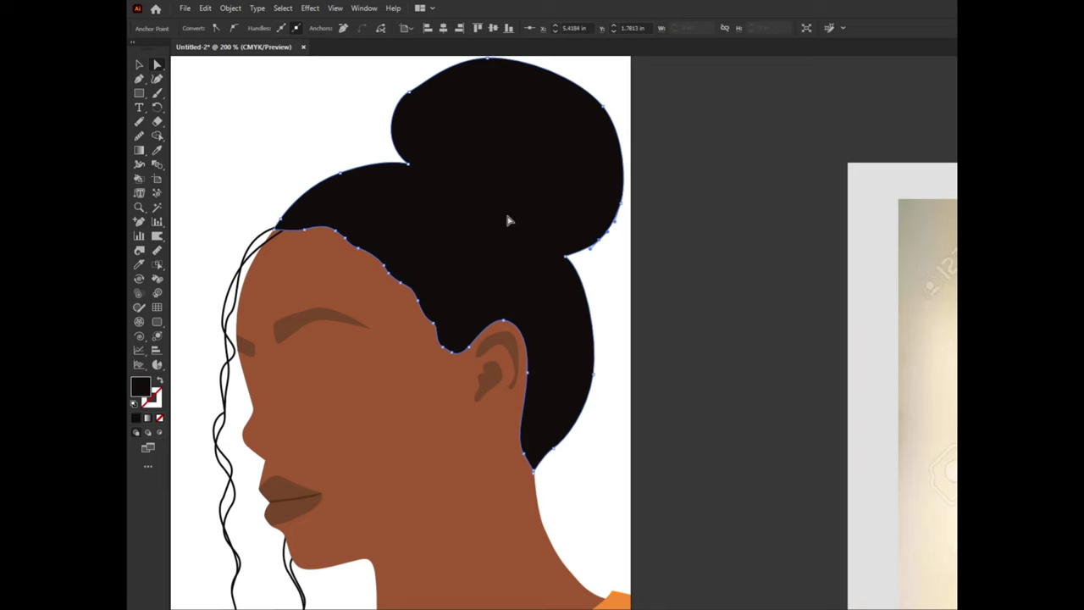
scroll(508, 220, "down", 1, "alt")
Step: Raise the top curve of the bun slightly for a rounder, fuller shape
left_click(440, 119)
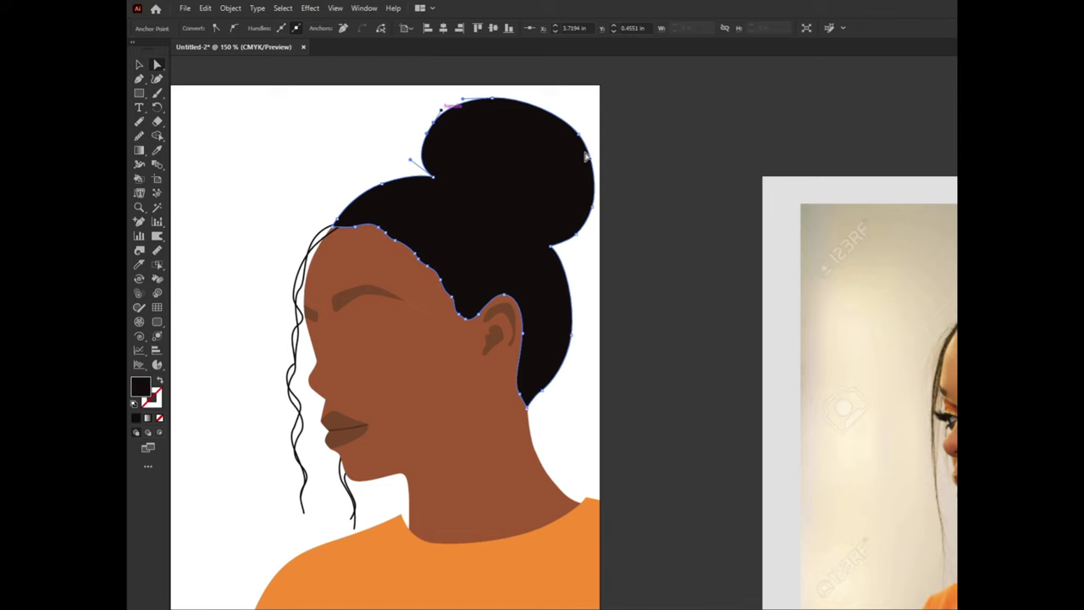
left_click_drag(494, 100, 500, 94)
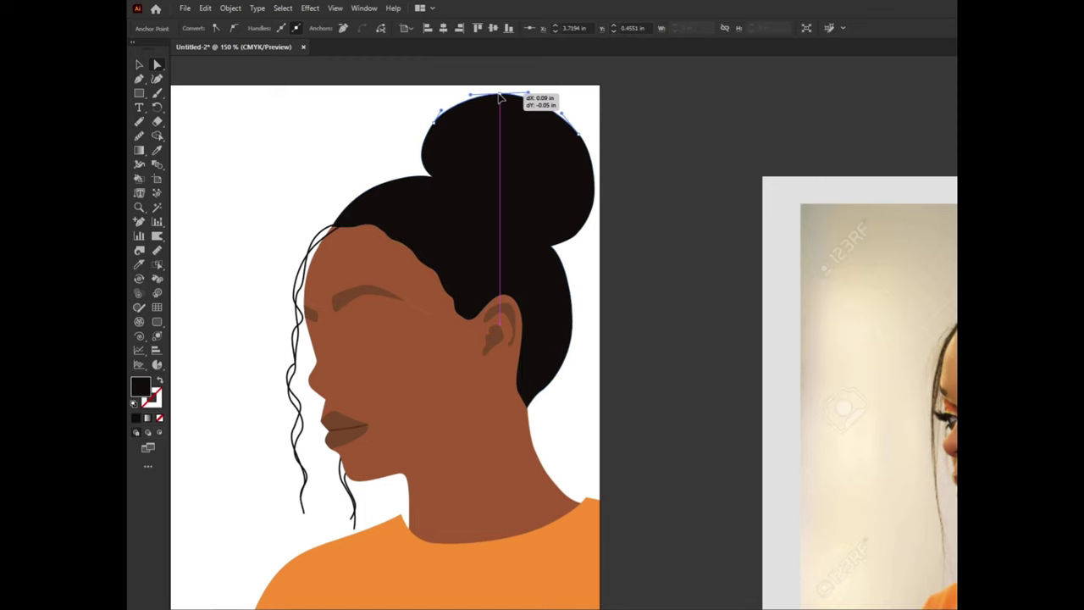
left_click(660, 132)
scroll(659, 132, "down", 2)
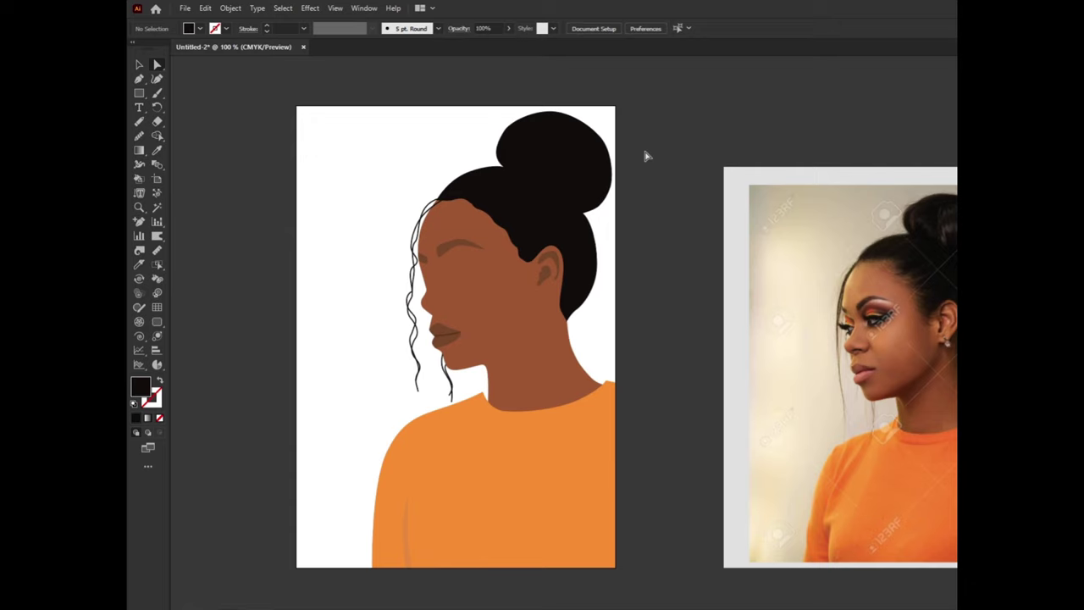
Step: Draw a closed wedge path along the jaw to the shoulder where the neck meets the shirt
left_click(138, 80)
left_click(482, 367)
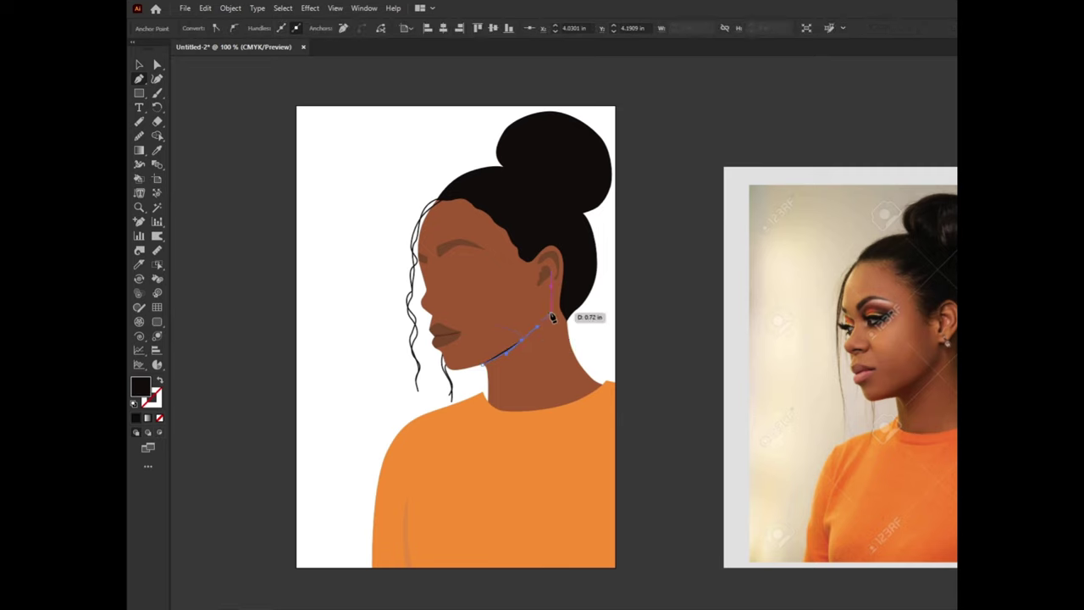
left_click_drag(536, 328, 197, 341)
left_click(158, 380)
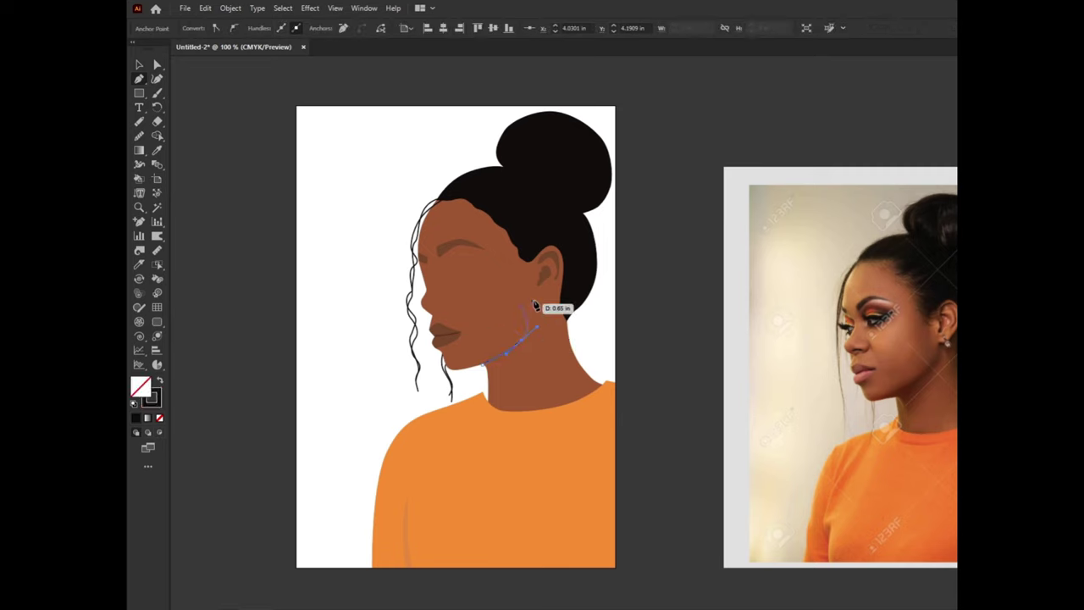
left_click_drag(550, 279, 553, 313)
scroll(684, 368, "up", 2)
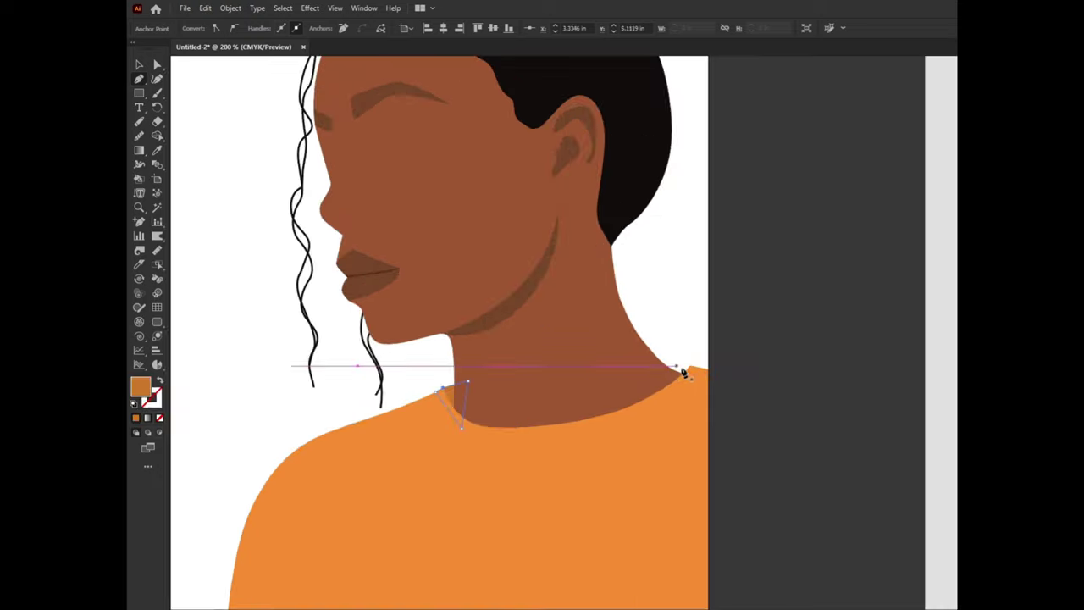
scroll(684, 368, "up", 2)
mouse_move(684, 364)
left_mouse_down()
mouse_move(656, 364)
mouse_move(668, 407)
left_mouse_up()
left_click(678, 406)
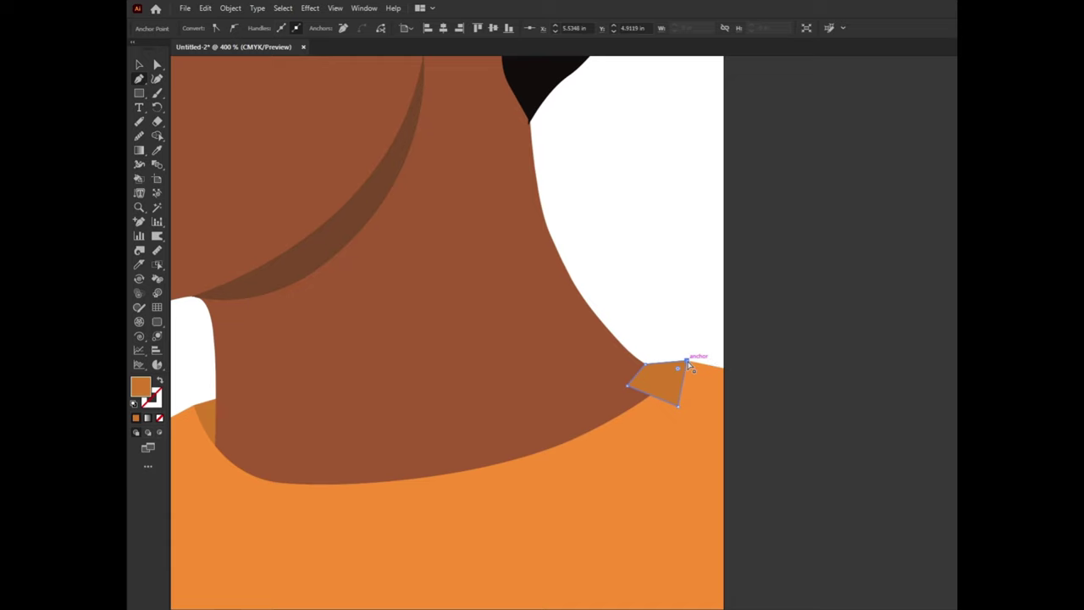
left_click(688, 364)
left_click(138, 66)
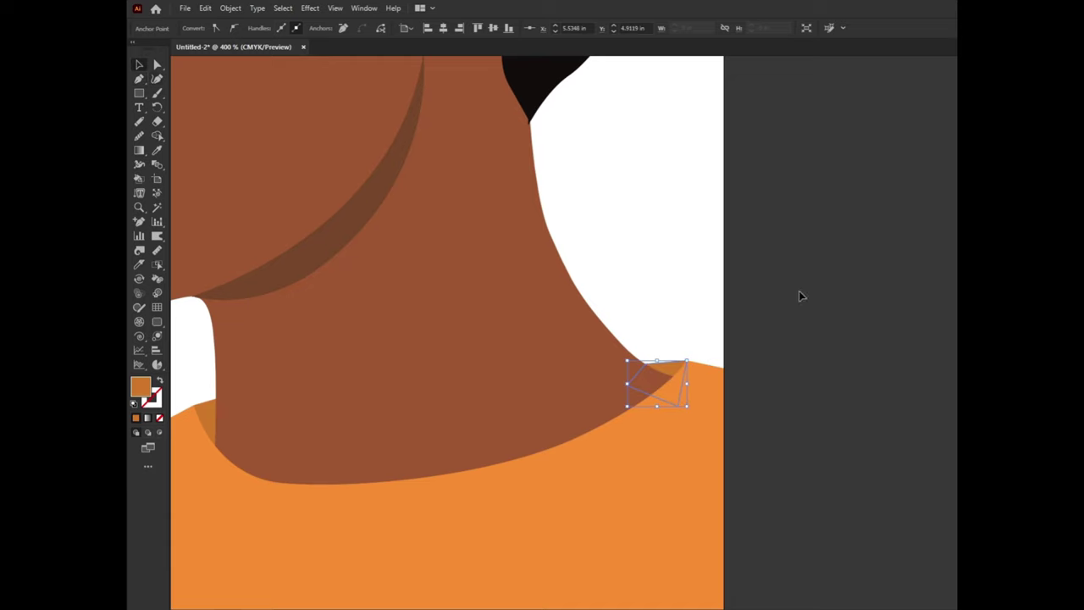
left_click(787, 302)
scroll(751, 346, "down", 3)
scroll(751, 348, "down", 3)
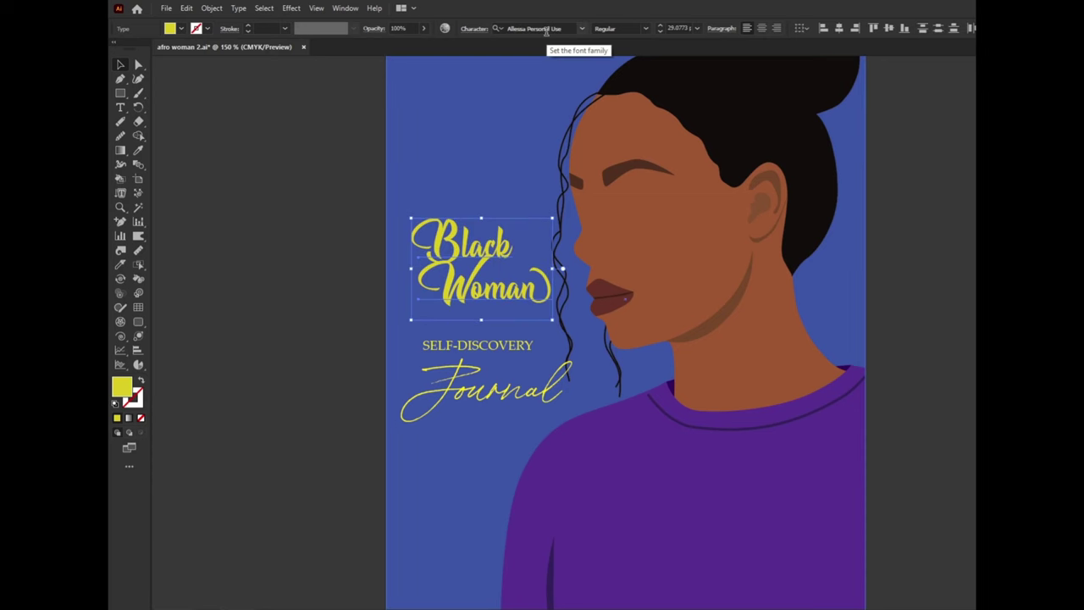
Step: Step through fonts with the Down arrow to reach Anton Regular for the title
key("Down")
key("Down")
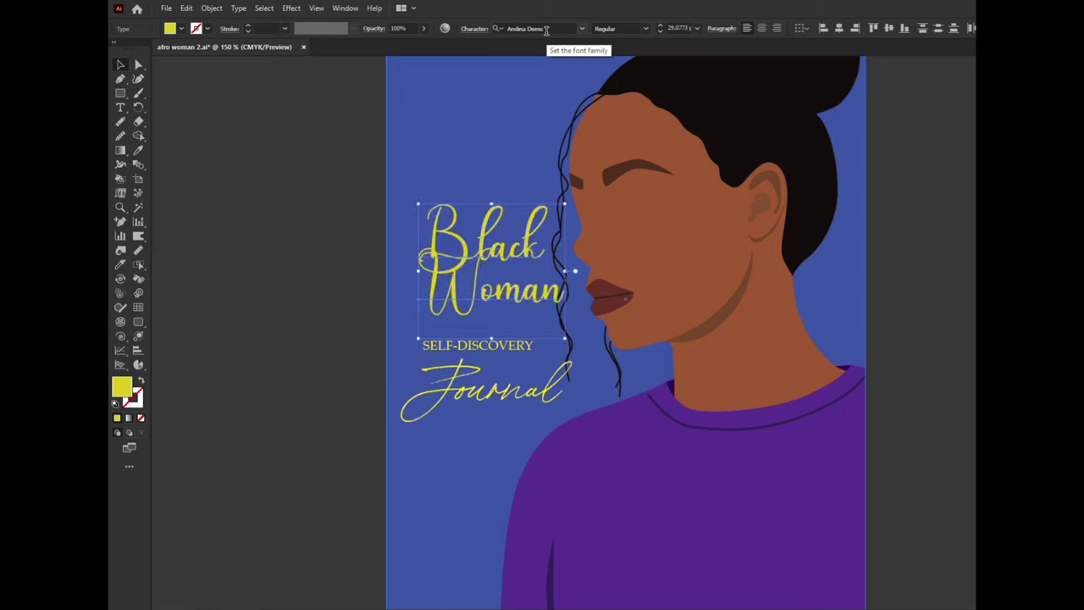
key("Down")
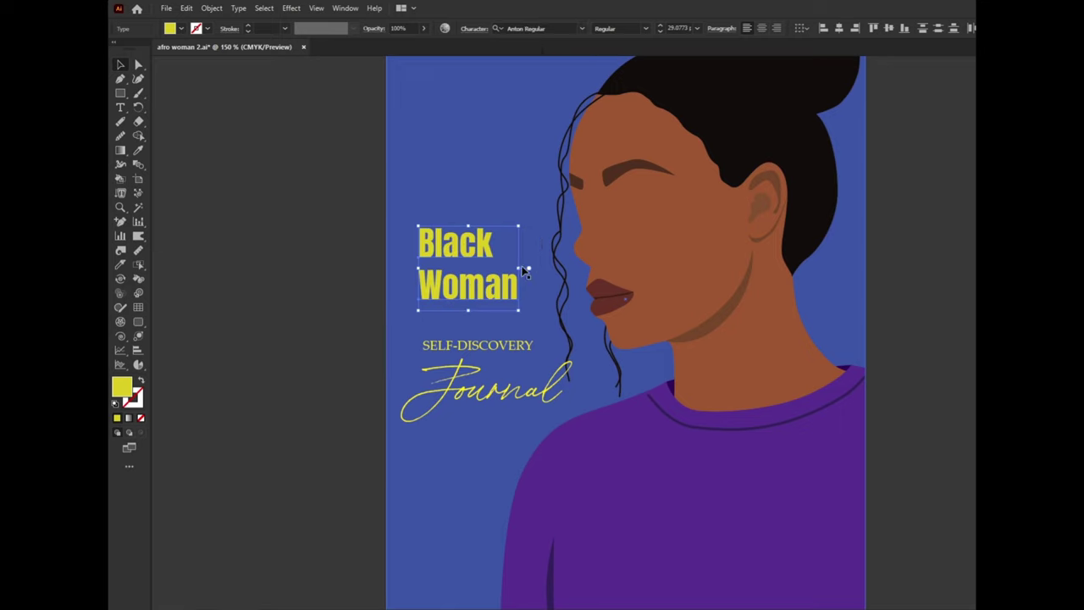
Step: Scale up 'Black', then scale 'Woman' to match its width
left_click(373, 243)
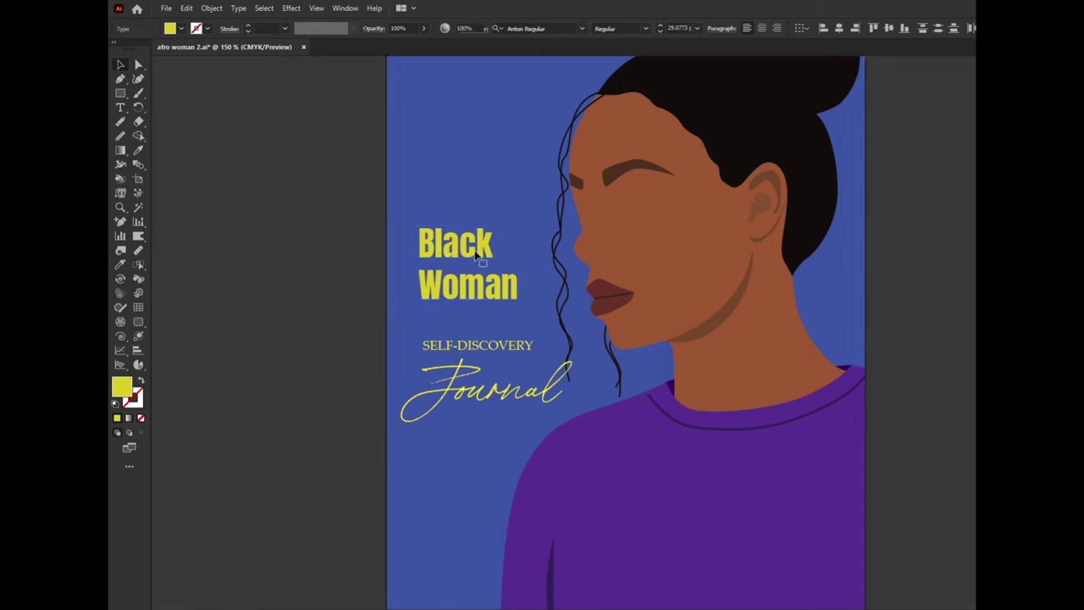
left_click(488, 246)
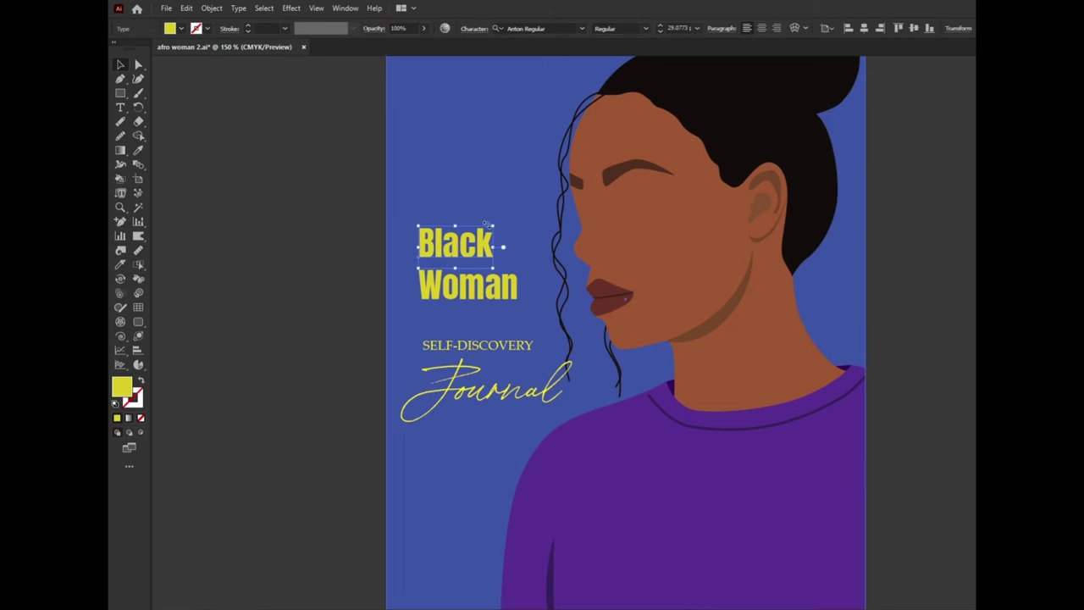
left_click_drag(489, 225, 543, 198)
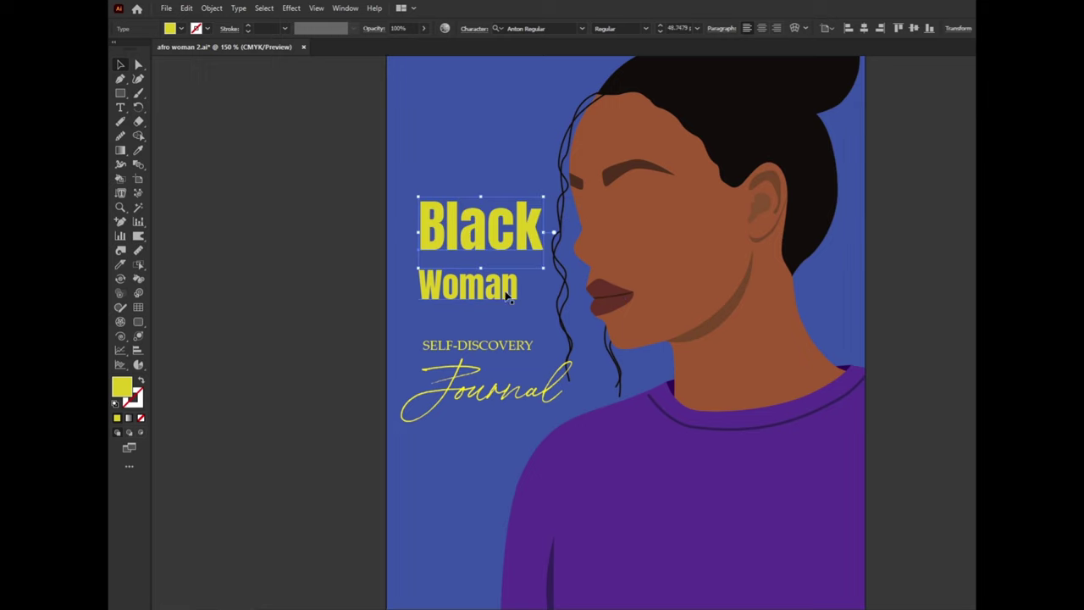
left_click(509, 296)
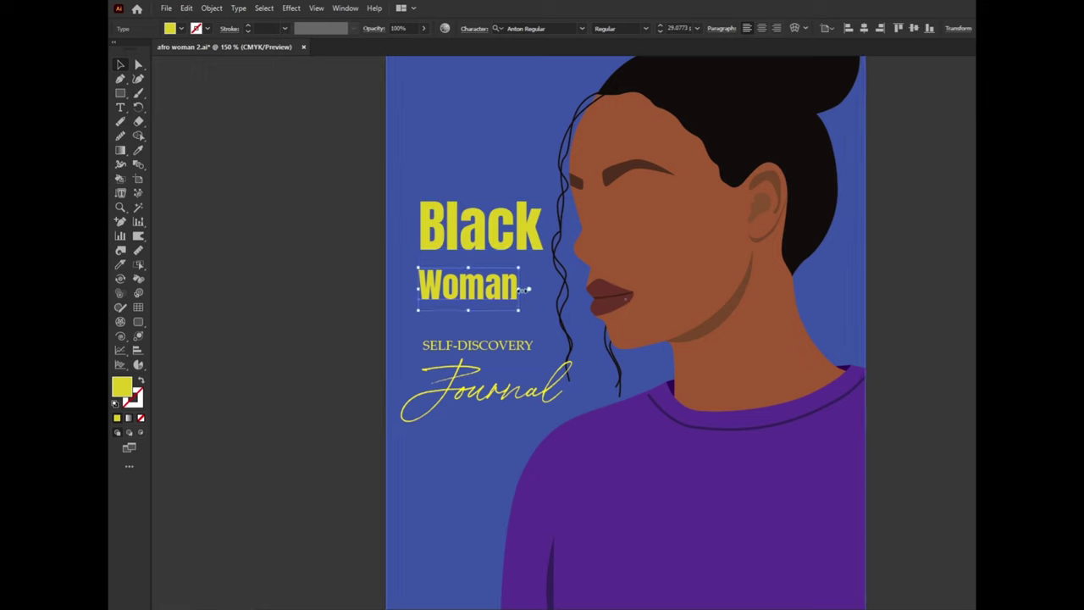
mouse_move(512, 292)
left_mouse_down()
mouse_move(497, 292)
mouse_move(544, 320)
left_mouse_up()
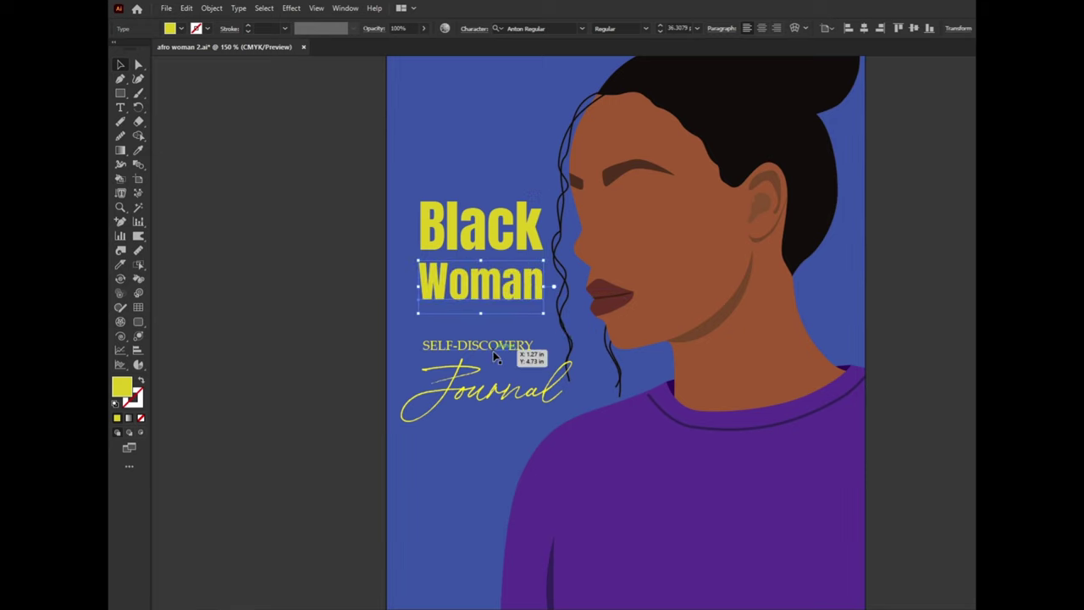
left_click(370, 299)
Step: Enlarge SELF-DISCOVERY, then narrow it together with Journal
left_click(465, 355)
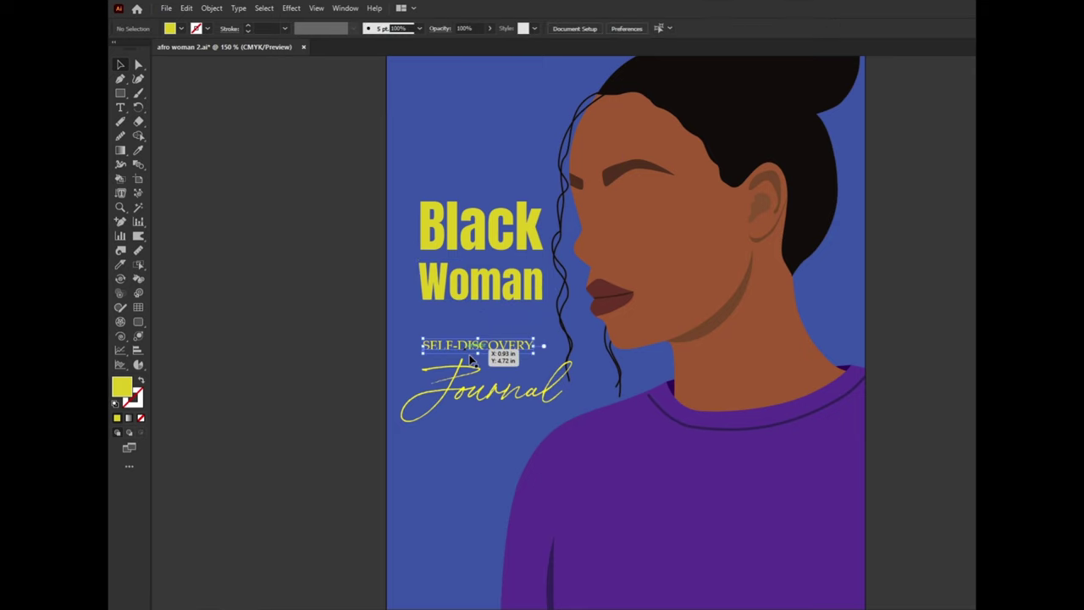
double_click(536, 347)
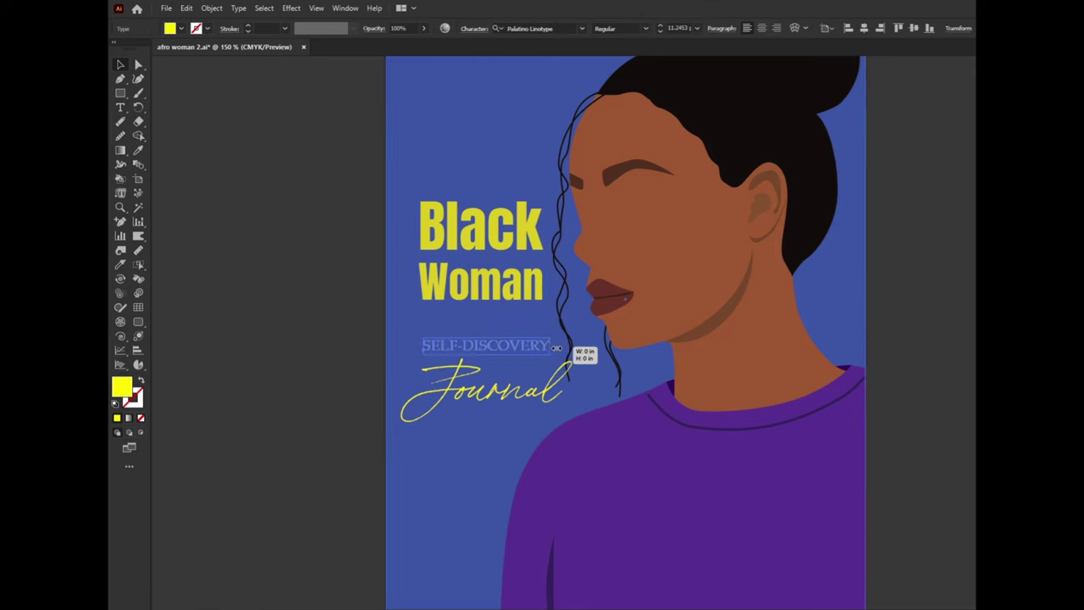
left_click_drag(535, 347, 592, 352)
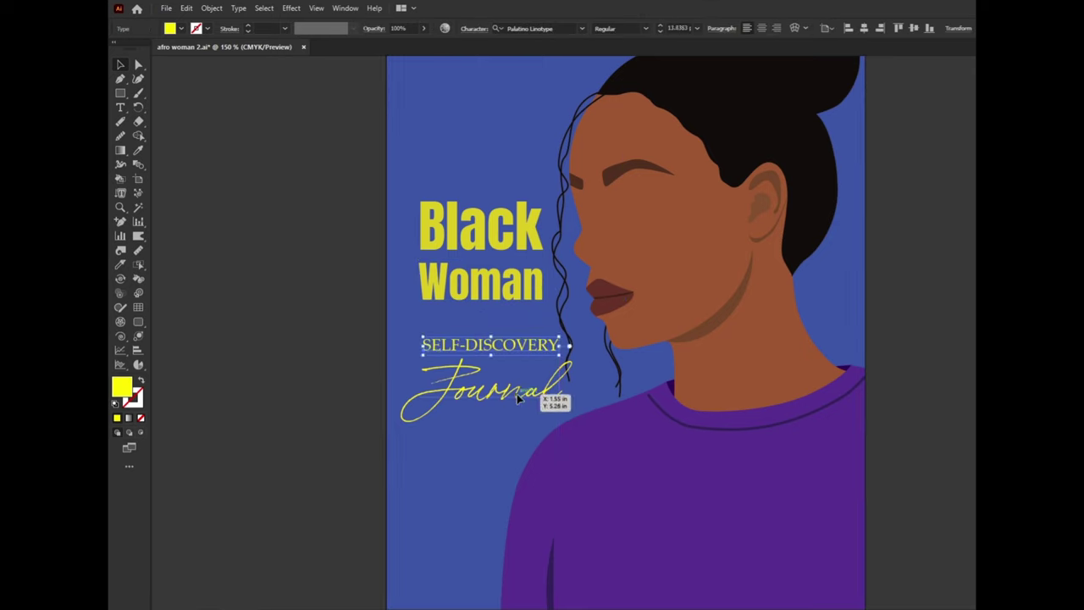
left_click(519, 398, "shift")
left_click_drag(573, 390, 559, 390)
key("ctrl+shift+a")
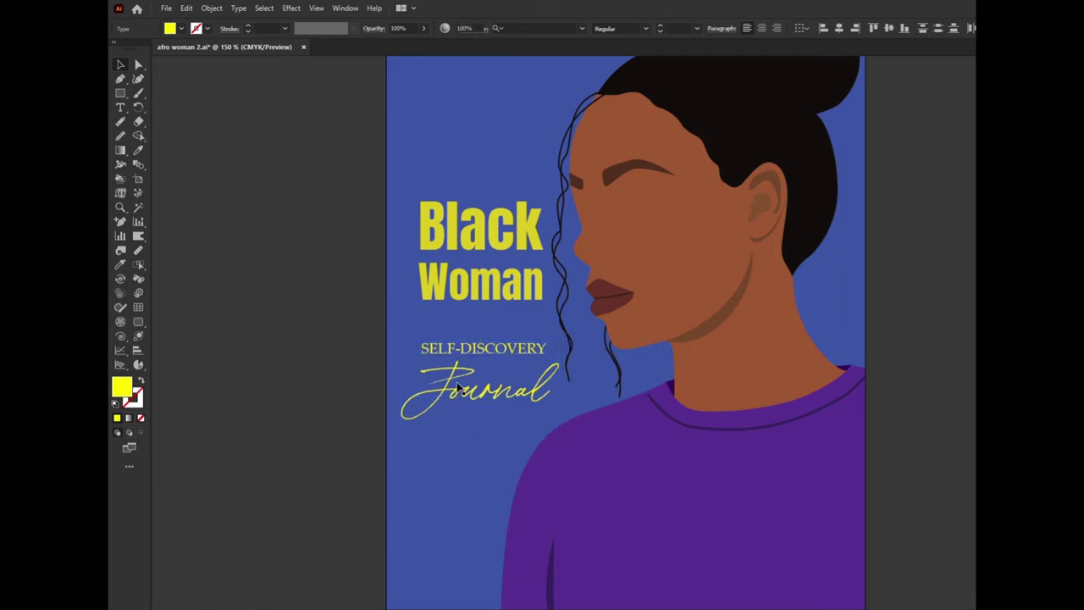
Step: Move Journal beneath SELF-DISCOVERY and shrink it to fit
left_click_drag(423, 395, 419, 399)
left_click_drag(407, 400, 495, 400)
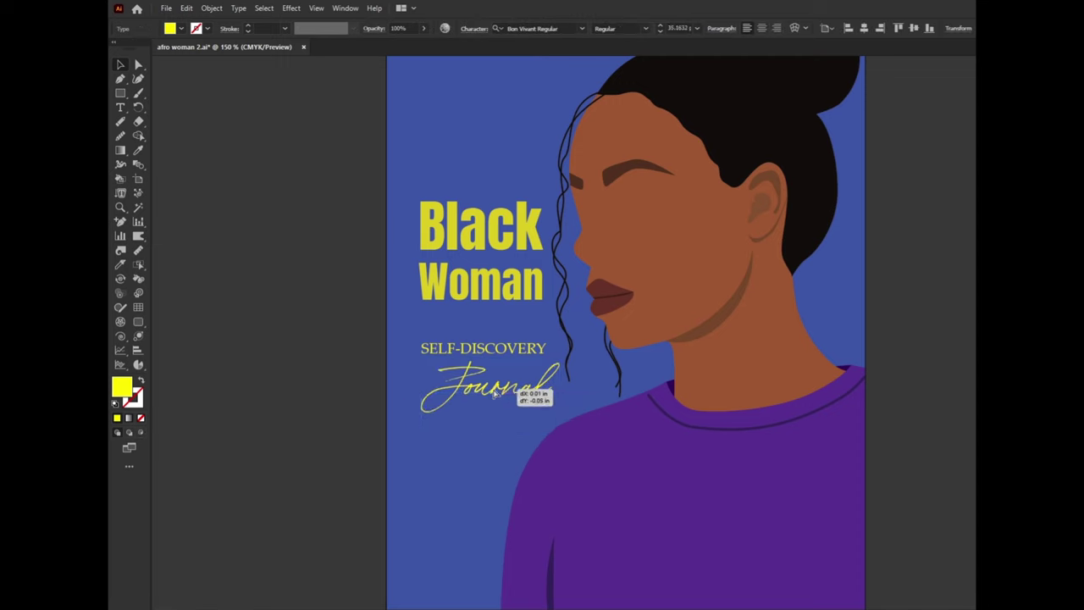
left_click_drag(568, 397, 545, 391)
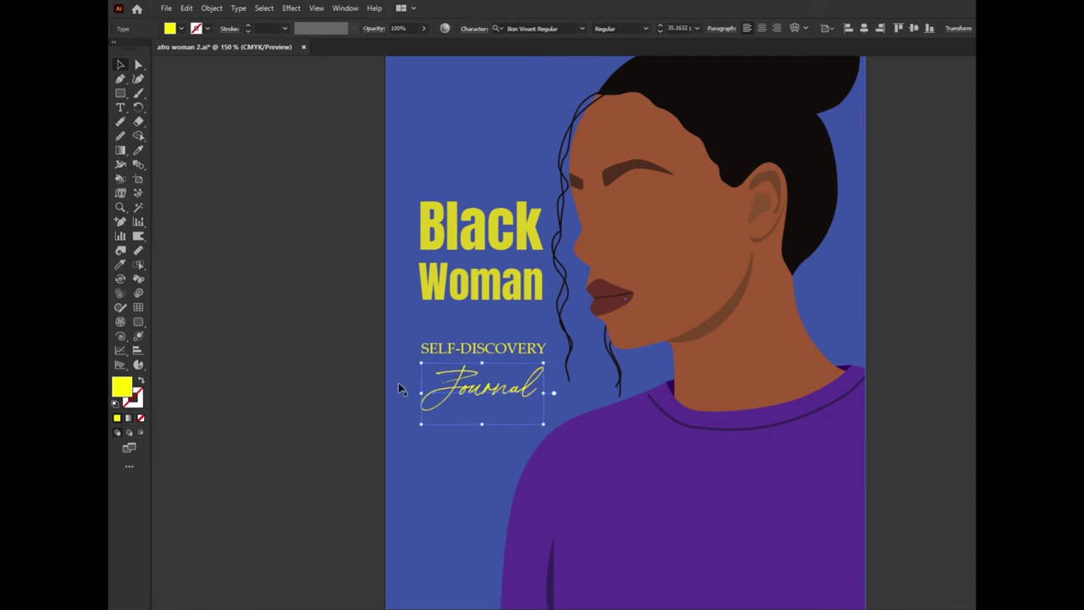
left_click(489, 301)
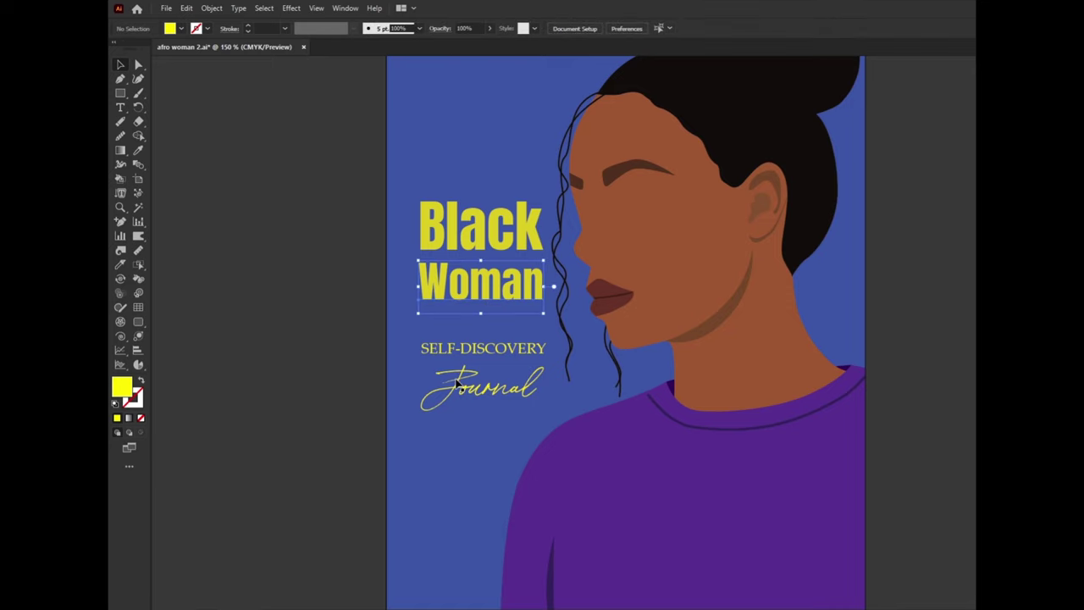
Step: Select all four title lines and align them to a common left edge
left_click(474, 349, "shift")
left_click(465, 385, "shift")
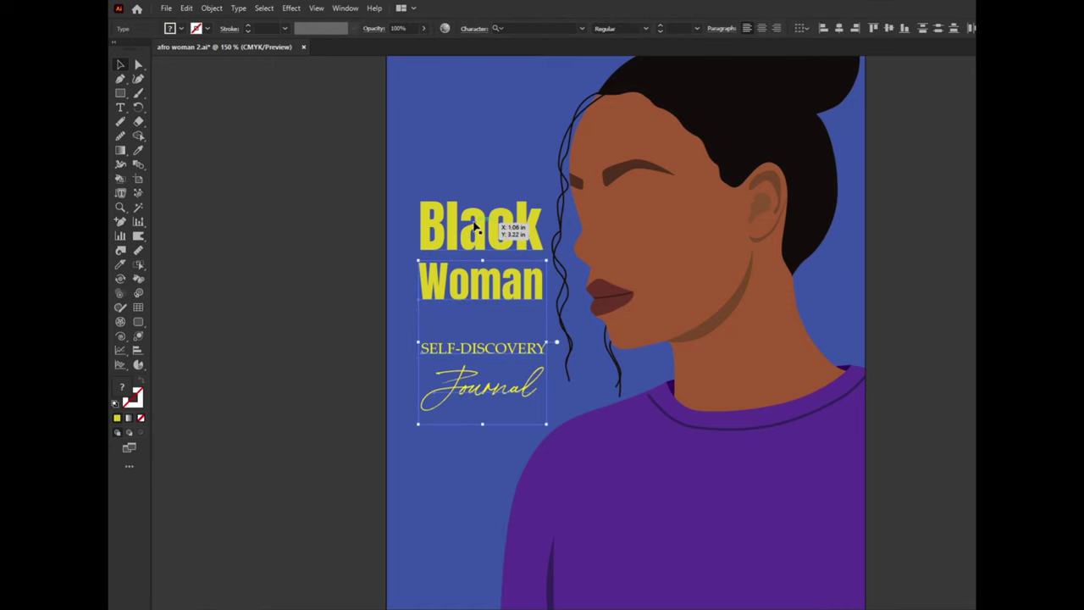
left_click(505, 227, "shift")
left_click(819, 30)
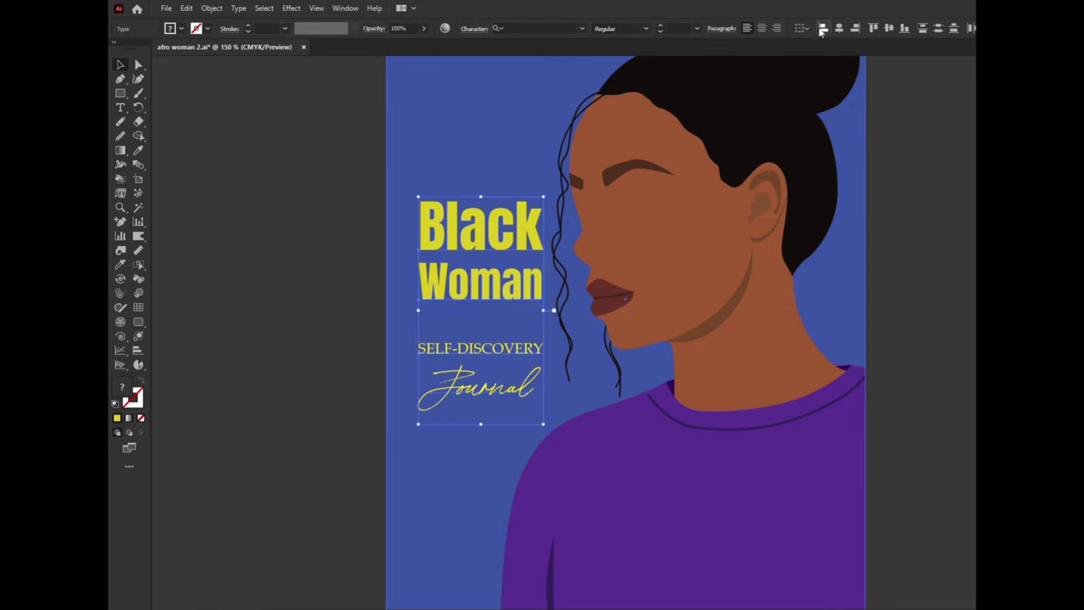
key("ctrl+equal")
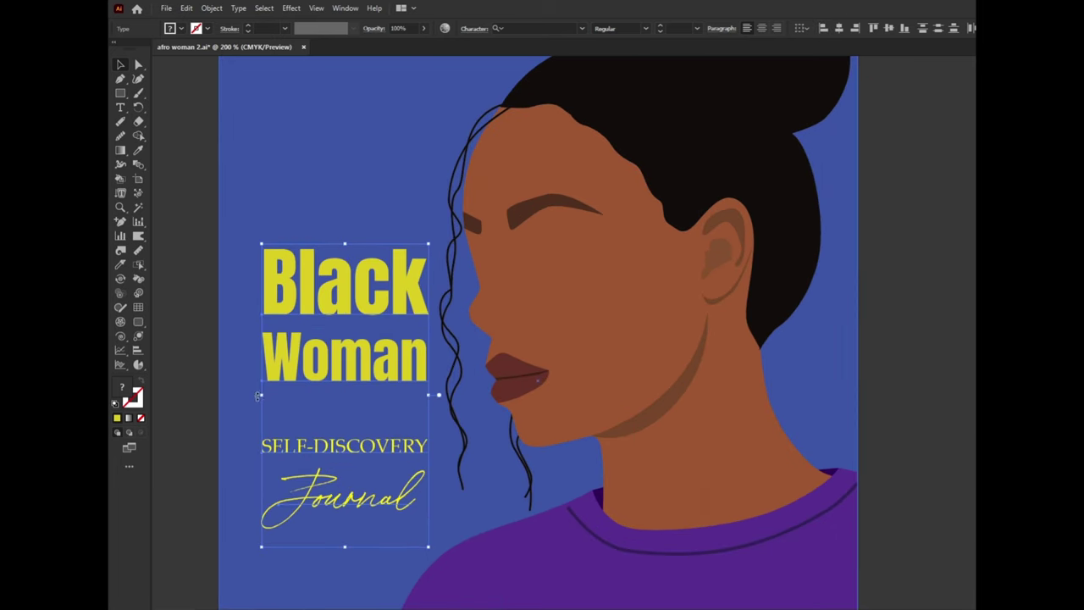
Step: Shrink the title block slightly and move it to the cover's middle left
left_click_drag(263, 397, 275, 396)
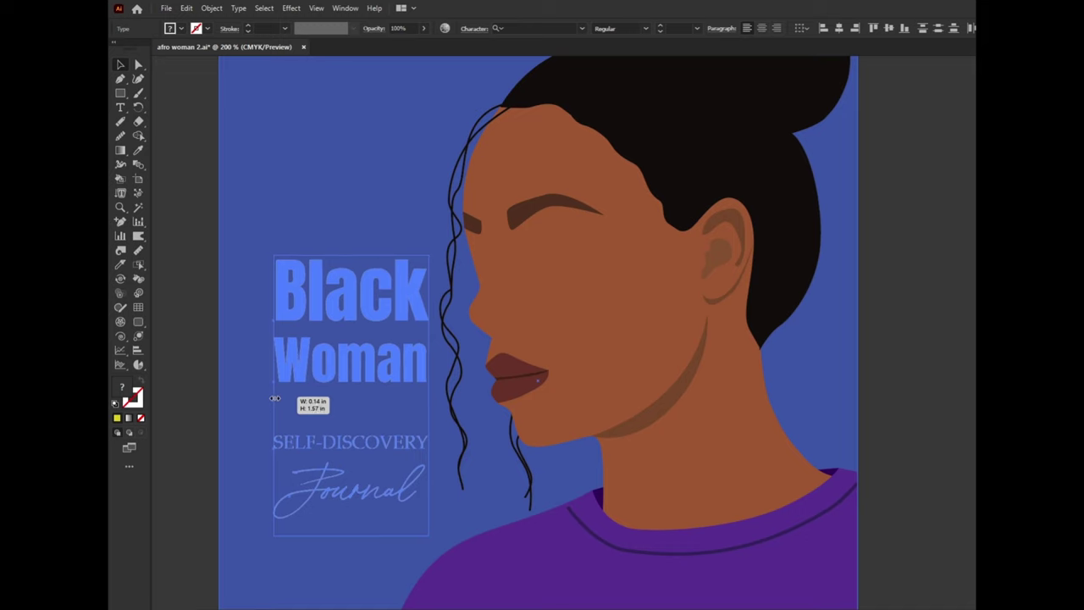
scroll(842, 345, "down", 1)
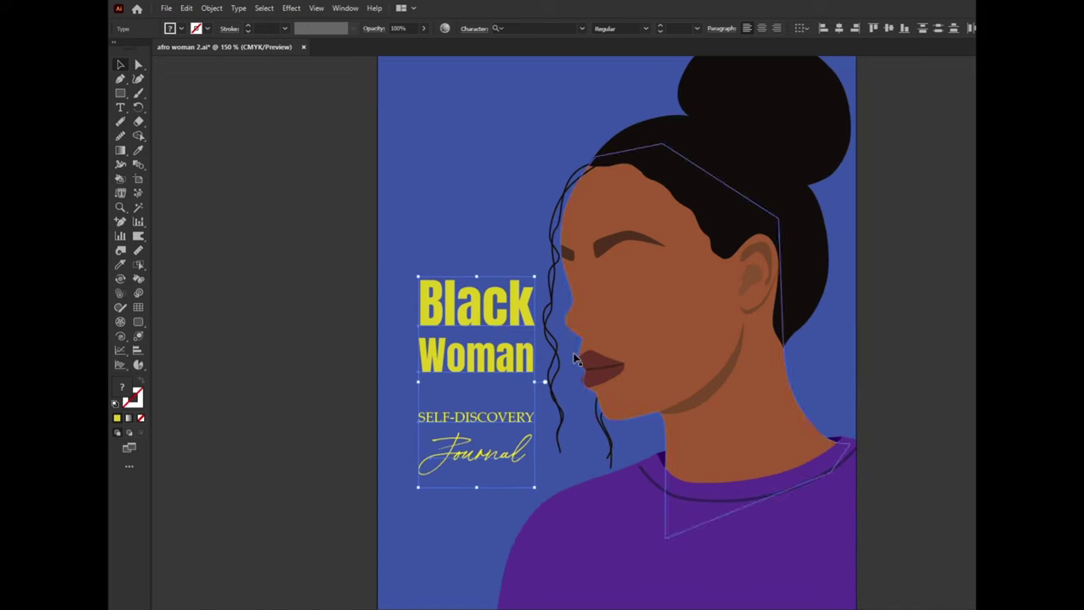
scroll(508, 343, "down", 2)
mouse_move(553, 322)
left_mouse_down()
mouse_move(554, 227)
mouse_move(549, 329)
left_mouse_up()
scroll(546, 330, "up", 1)
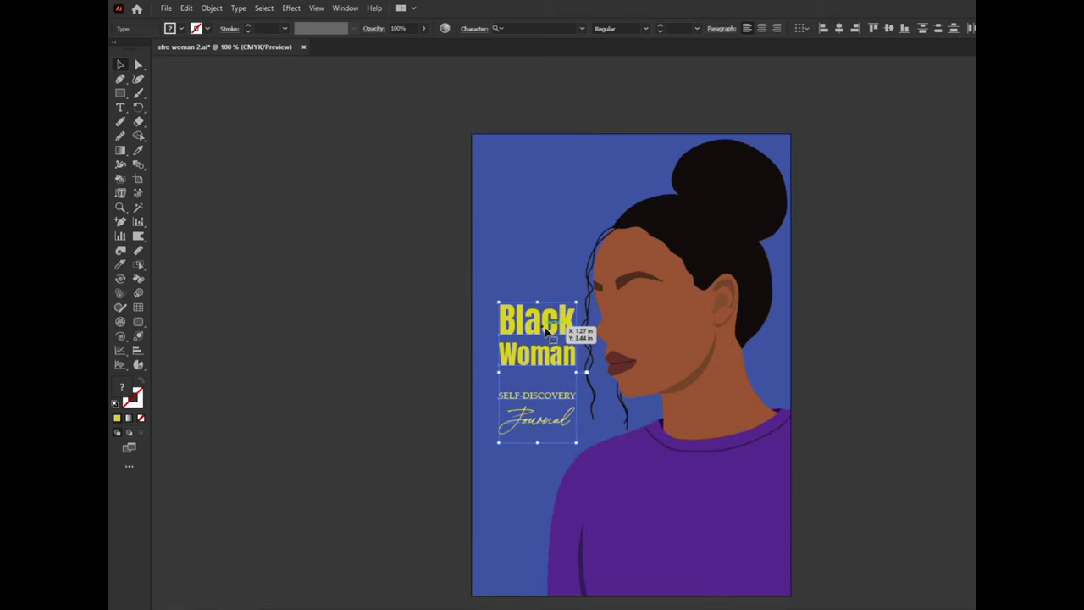
left_click(922, 305)
left_click_drag(891, 304, 877, 269)
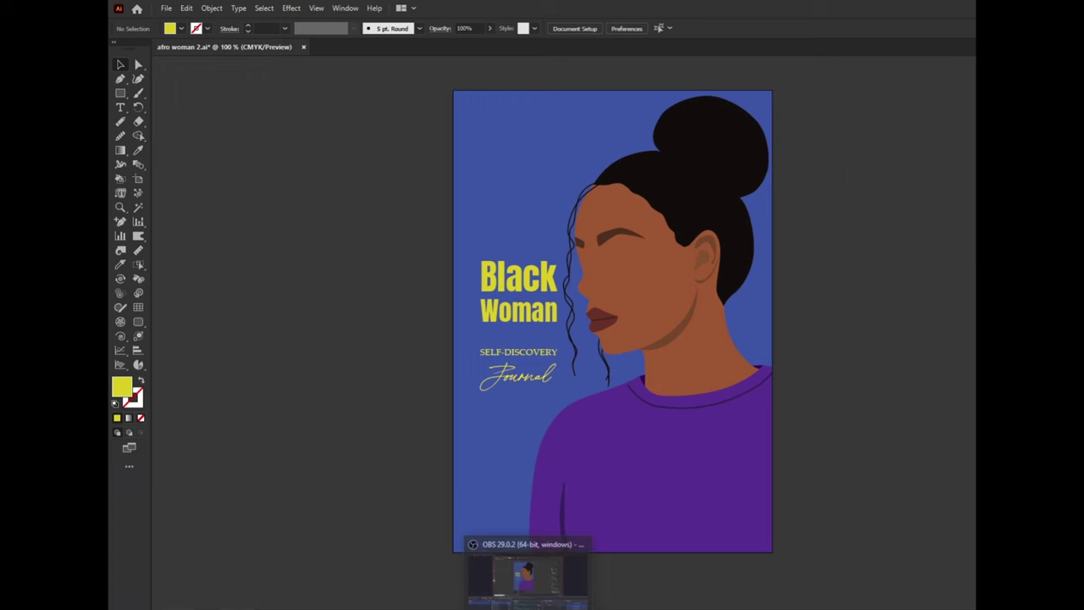
Step: Rotate the gold glitter image upright, place it over the cover, and shrink it from the top-left corner
left_click(525, 580)
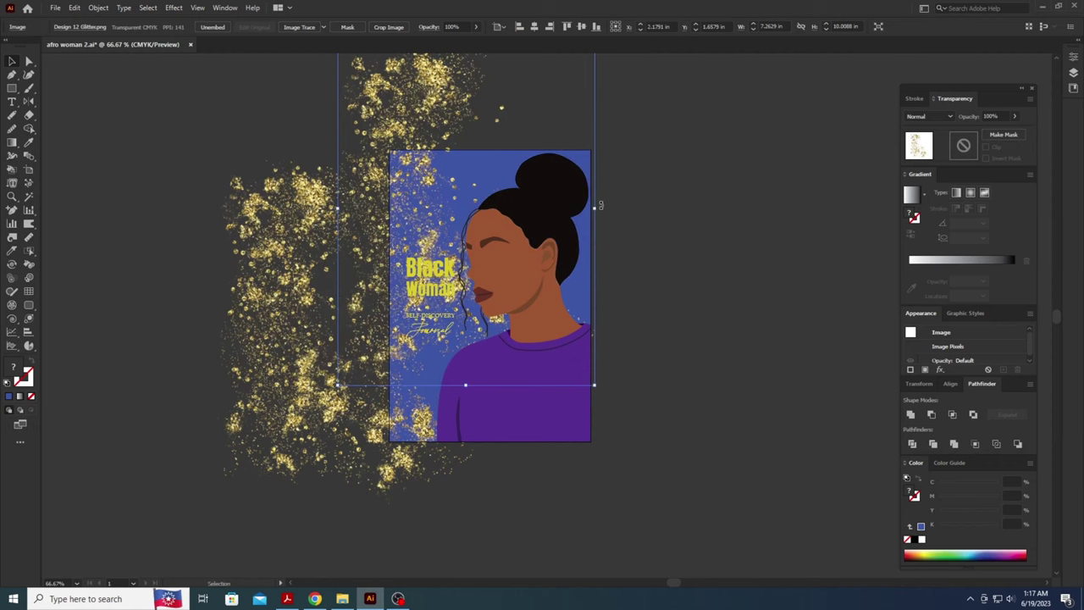
left_click_drag(600, 204, 417, 200)
left_click_drag(488, 102, 525, 151)
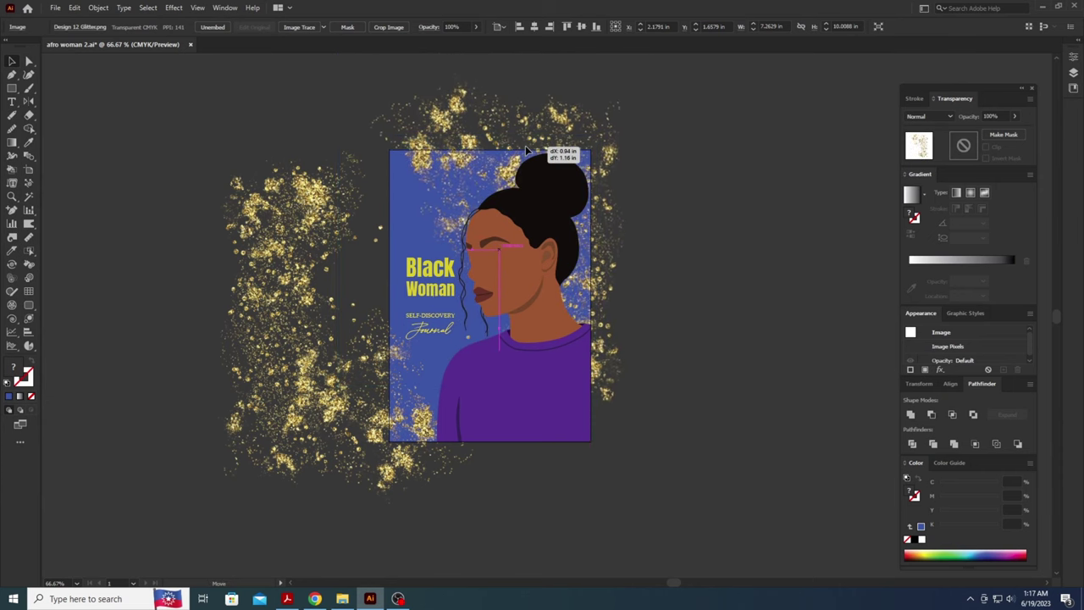
left_click_drag(525, 151, 511, 143)
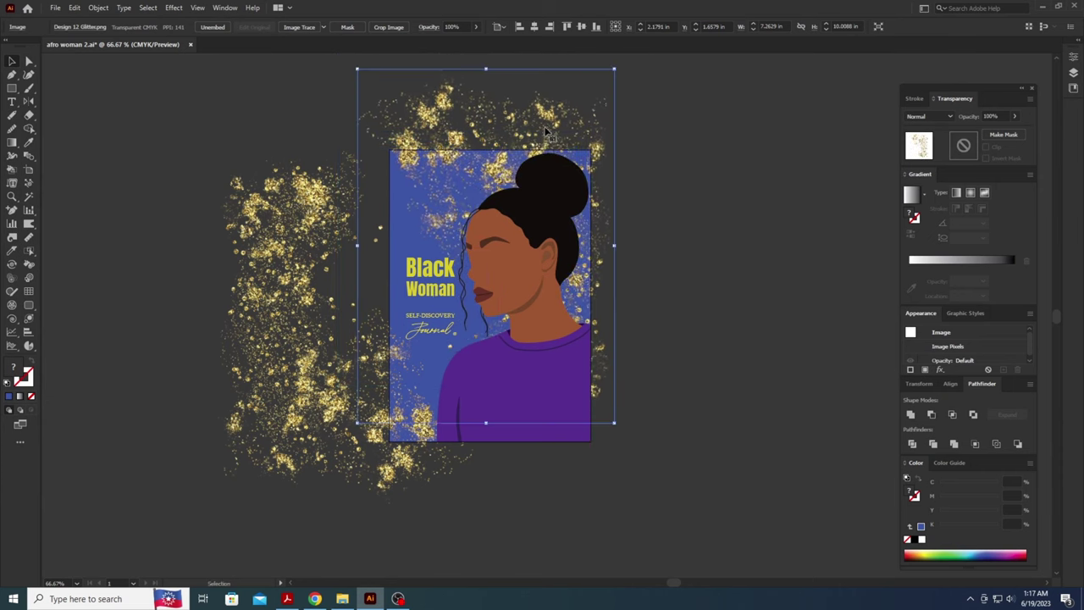
left_click_drag(357, 68, 385, 108)
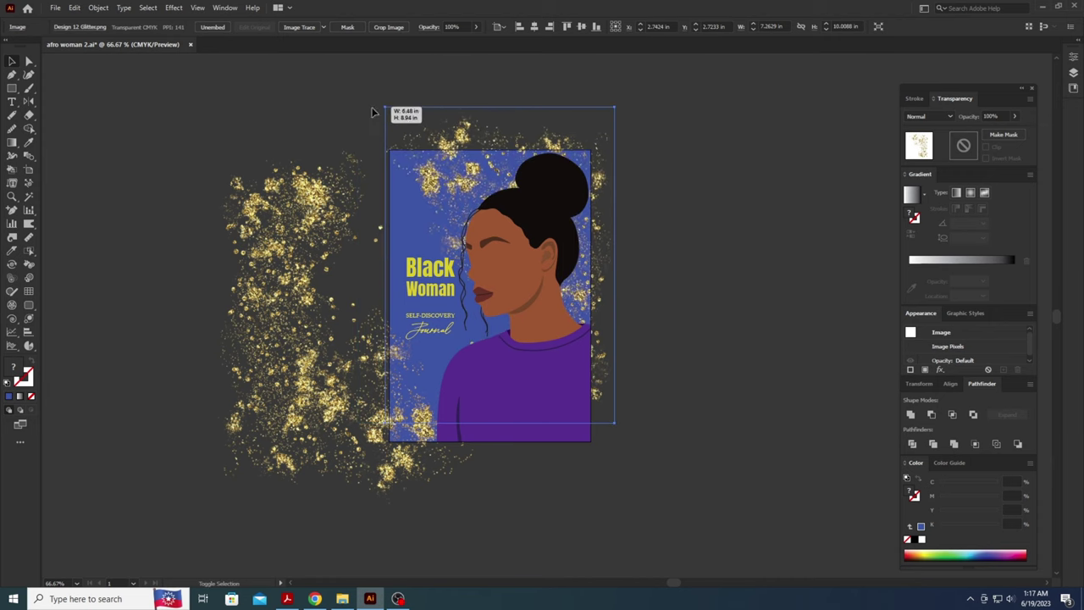
mouse_move(477, 127)
left_mouse_down()
mouse_move(471, 117)
mouse_move(470, 132)
left_mouse_up()
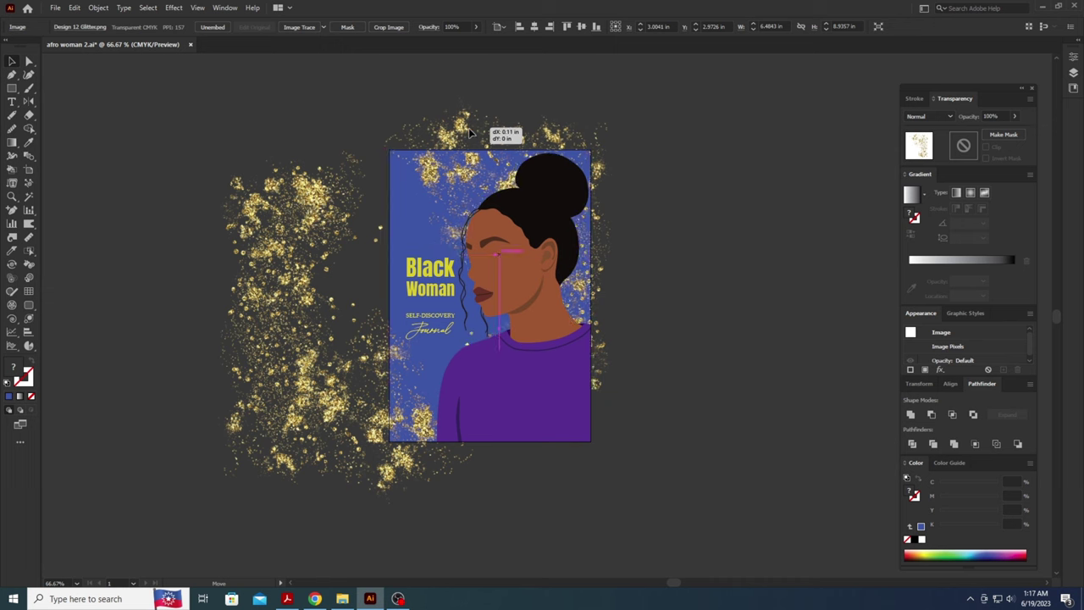
Step: Crop the glitter image flush to the cover's top, left, right and bottom edges
left_click(386, 27)
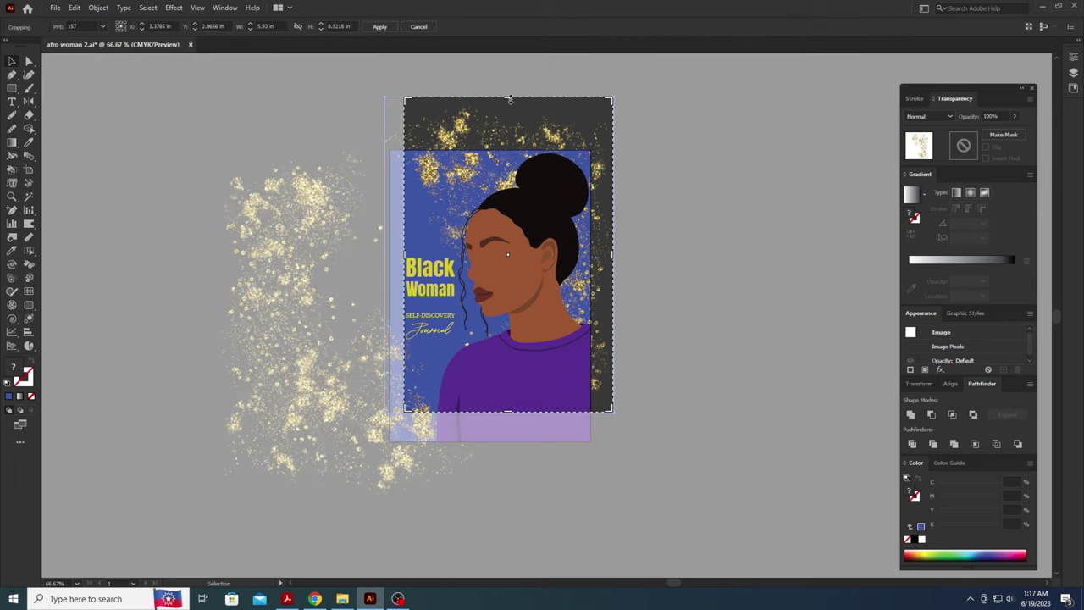
left_click_drag(509, 99, 509, 151)
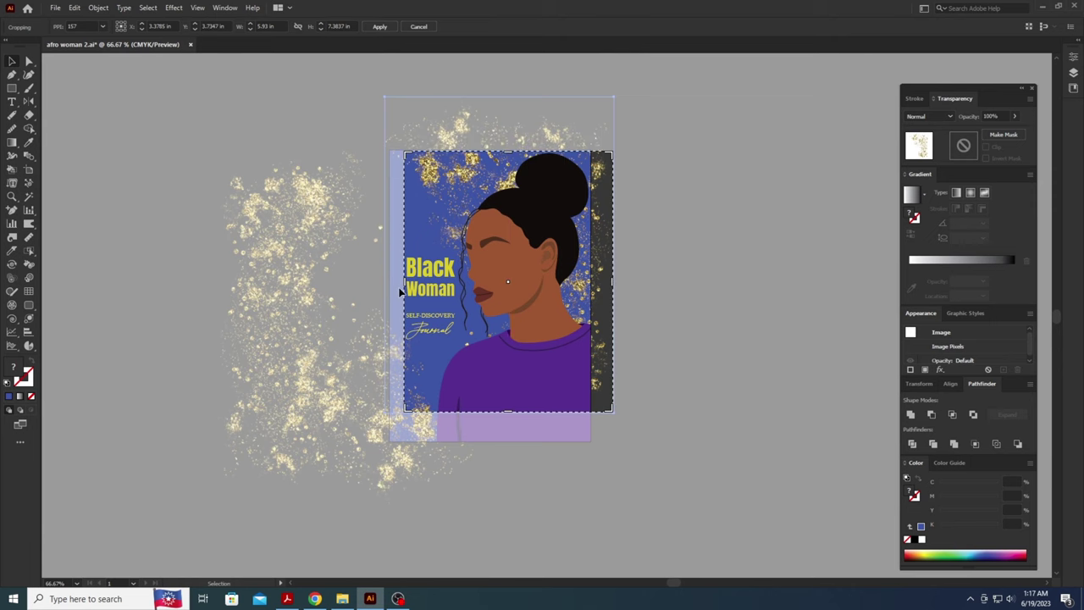
left_click_drag(406, 282, 390, 282)
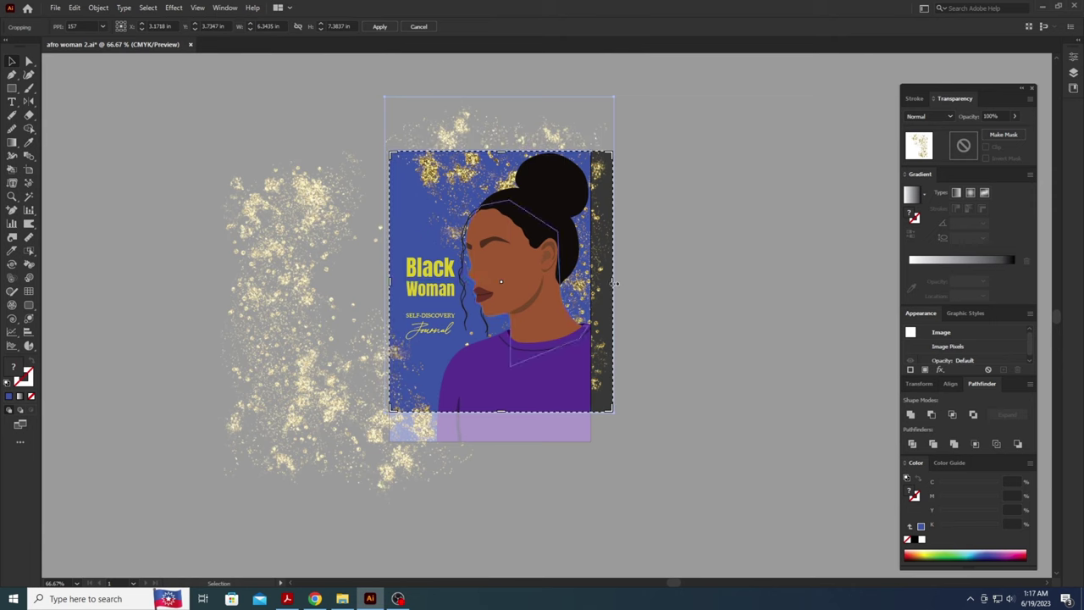
left_click_drag(615, 283, 590, 284)
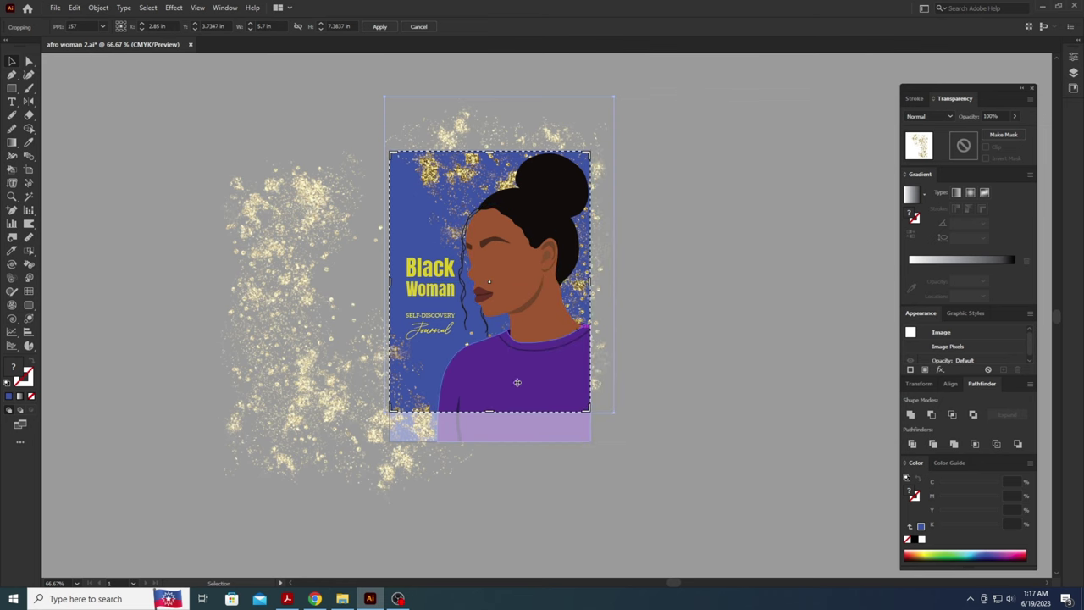
left_click_drag(492, 412, 491, 441)
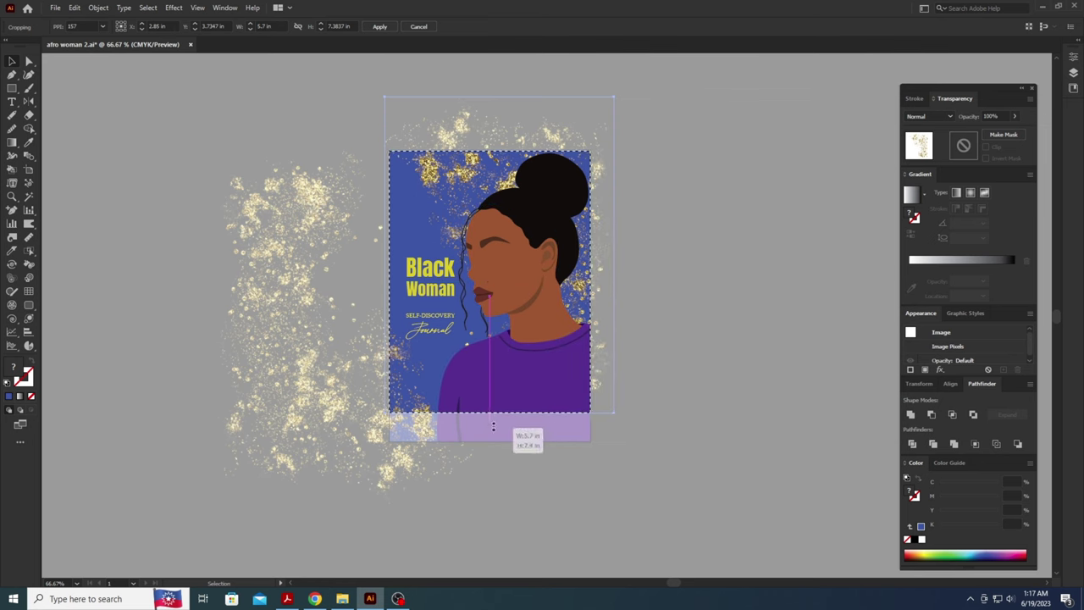
left_click(381, 27)
left_click(280, 258)
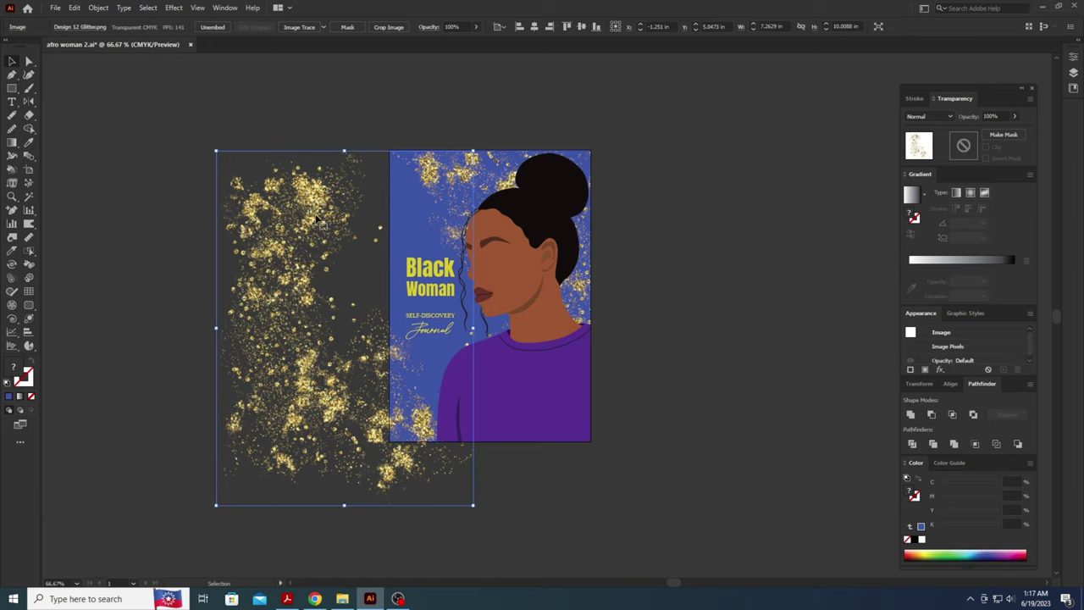
Step: Move the second glitter image beside the cover and try a first crop, then undo it
left_click_drag(320, 204, 329, 212)
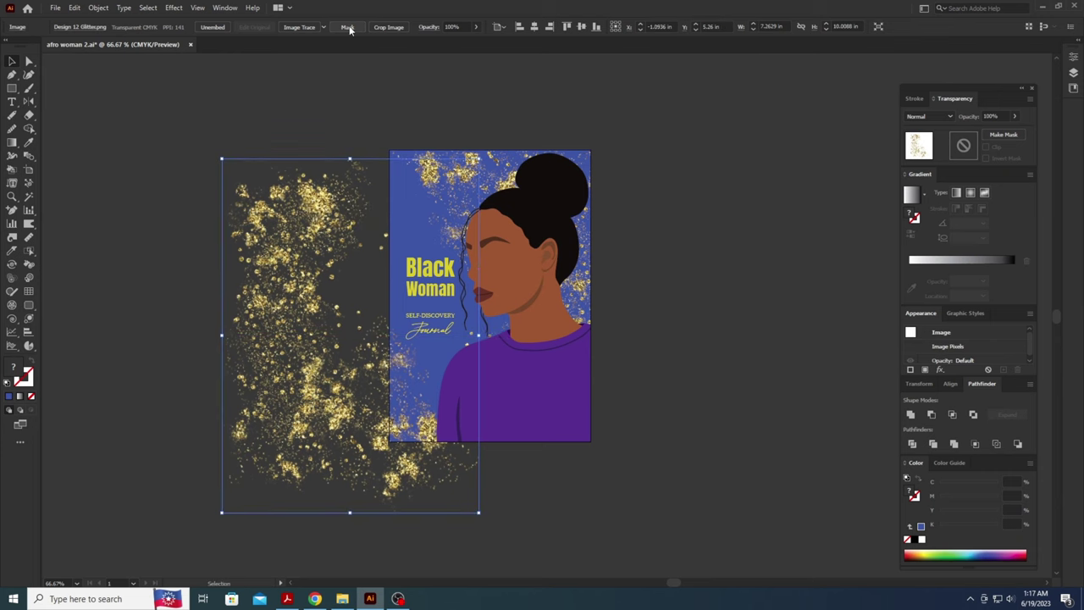
left_click(388, 27)
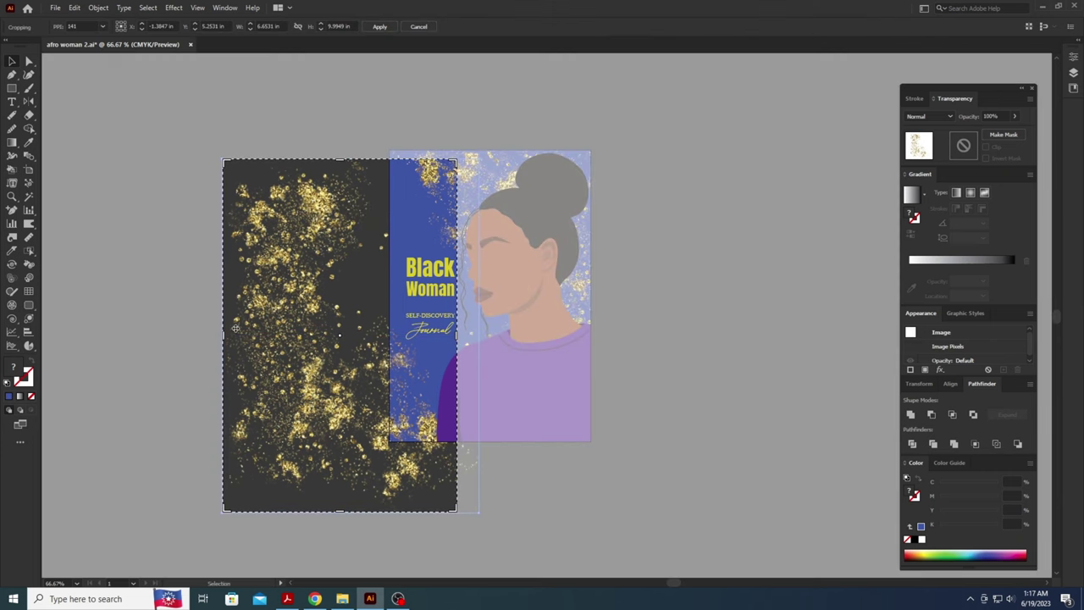
left_click_drag(224, 336, 389, 336)
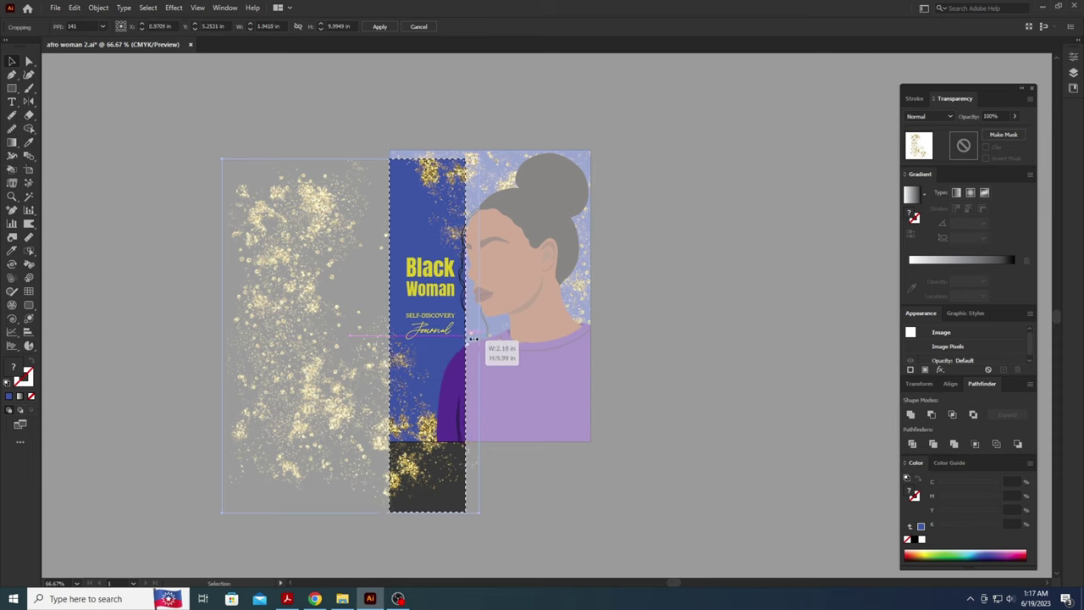
left_click_drag(458, 343, 478, 343)
left_click_drag(438, 511, 437, 440)
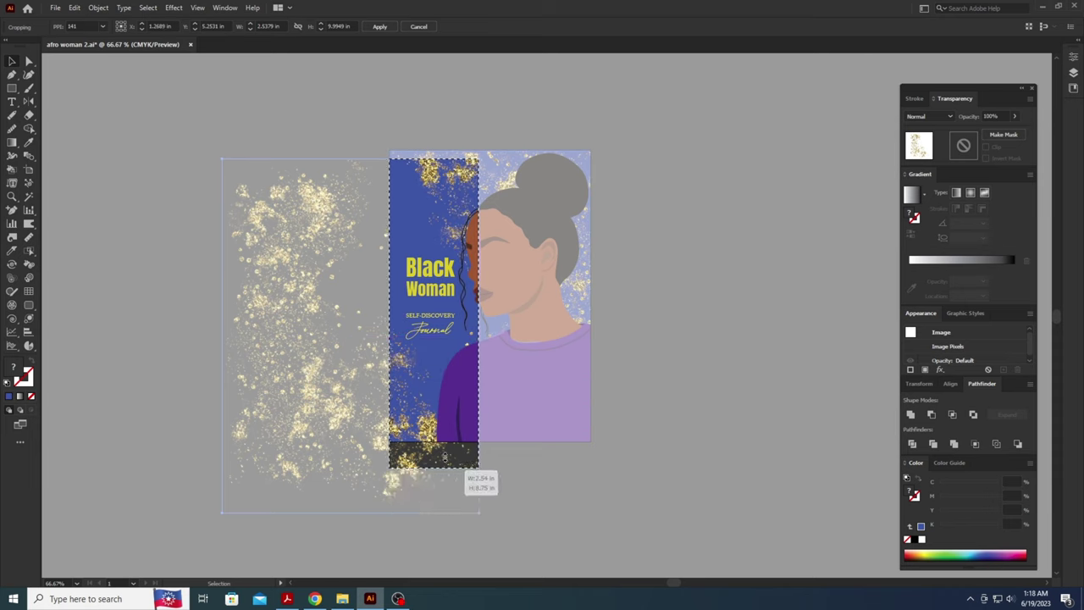
left_click(379, 26)
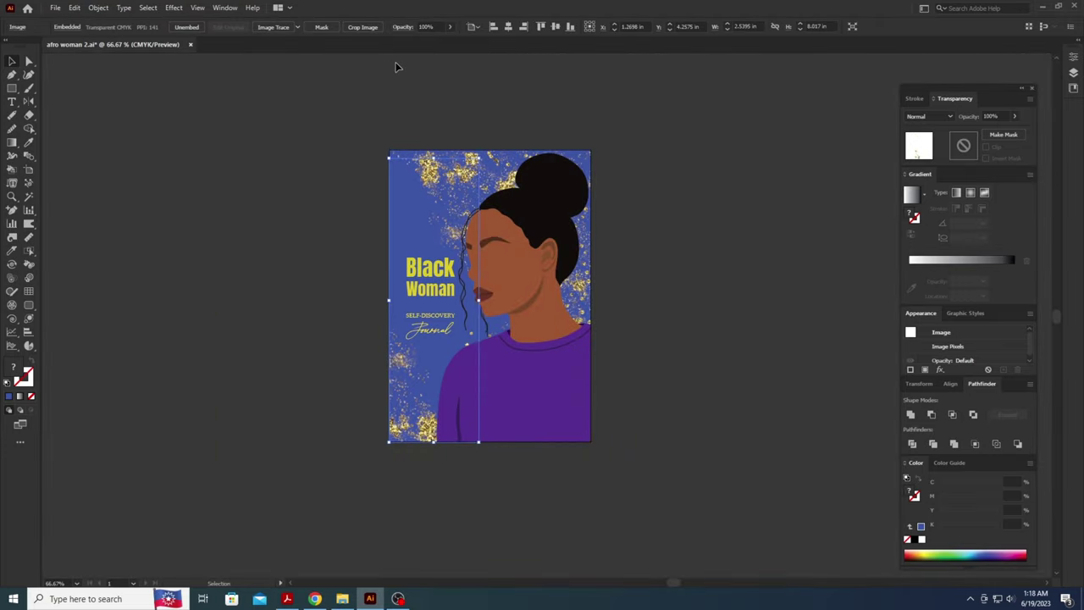
key("ctrl+z")
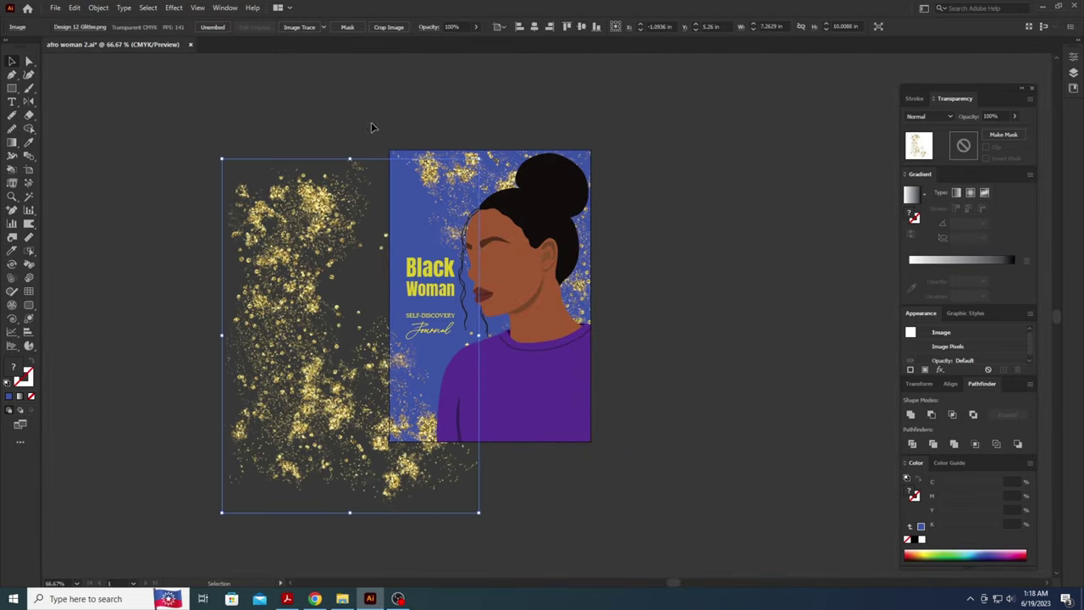
Step: Re-crop the second glitter to a small patch over the cover's lower-left corner
left_click(380, 27)
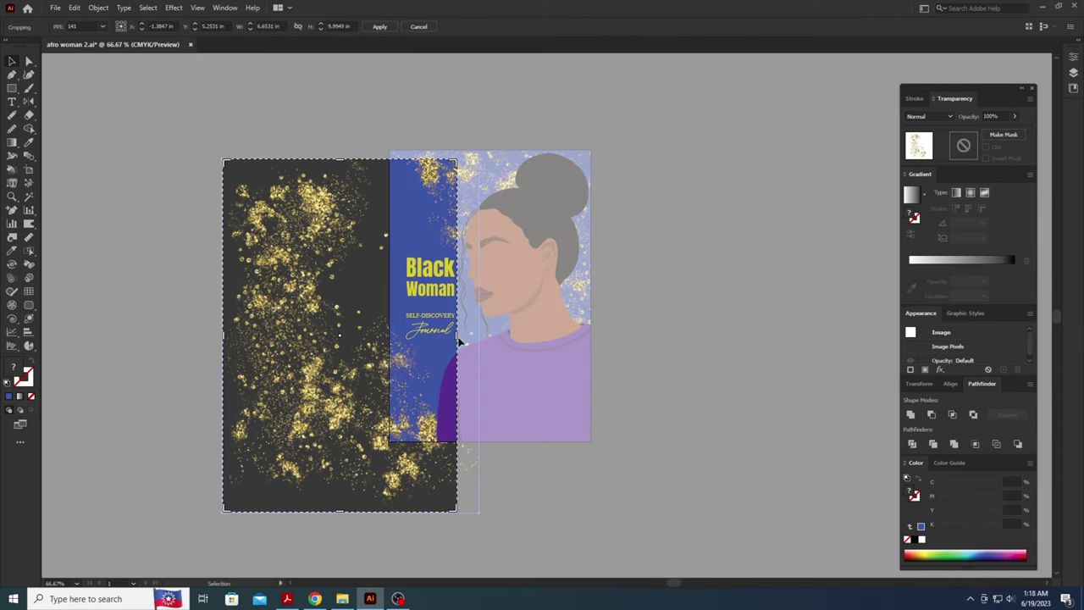
left_click_drag(460, 341, 479, 342)
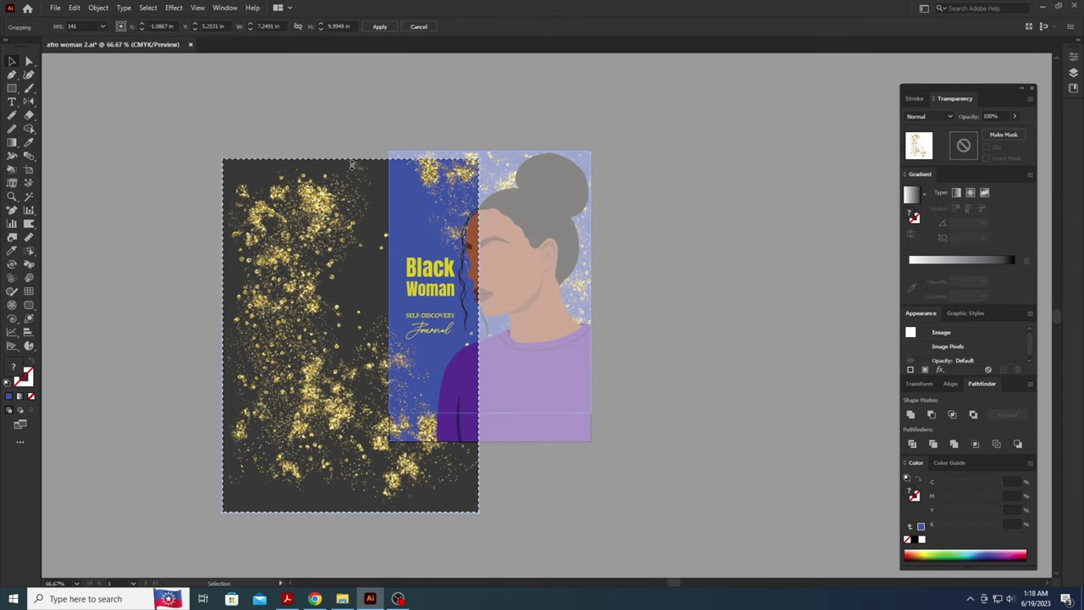
left_click_drag(355, 164, 397, 311)
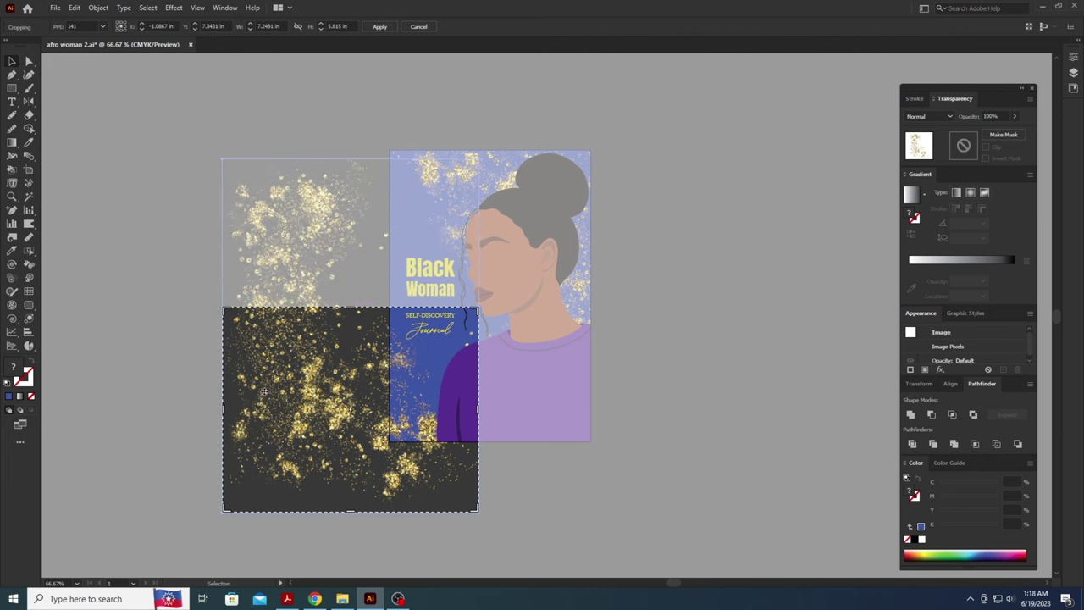
left_click_drag(227, 412, 389, 395)
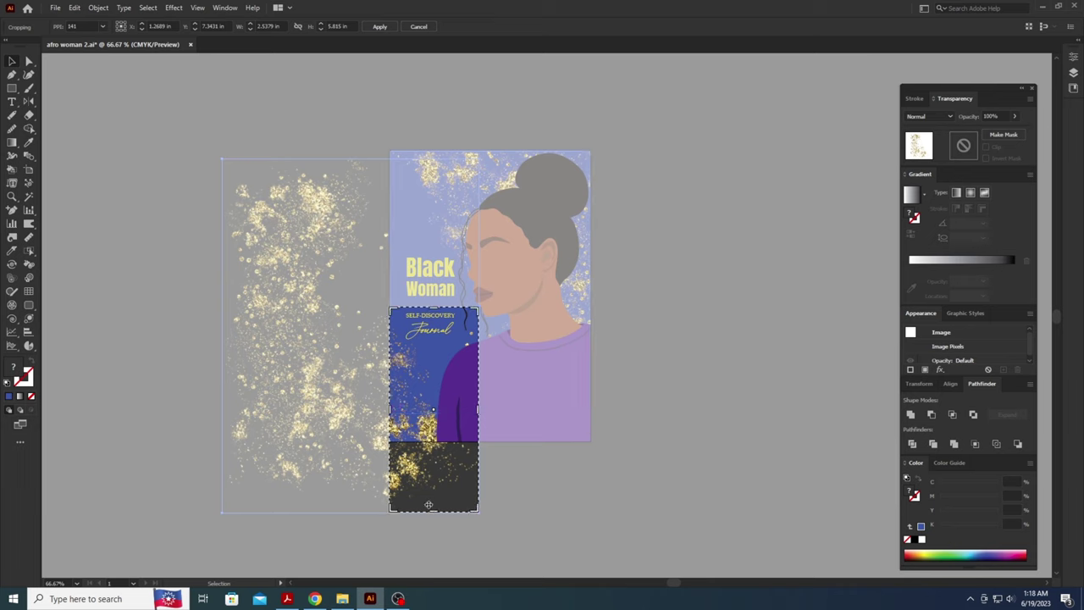
left_click_drag(434, 512, 433, 441)
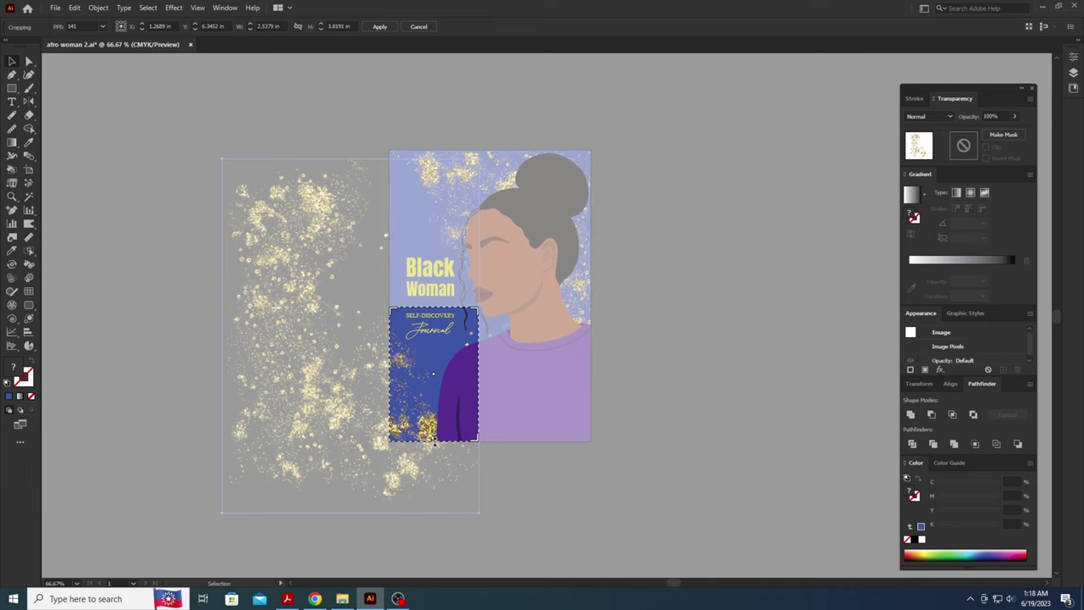
left_click(379, 27)
left_click(651, 278)
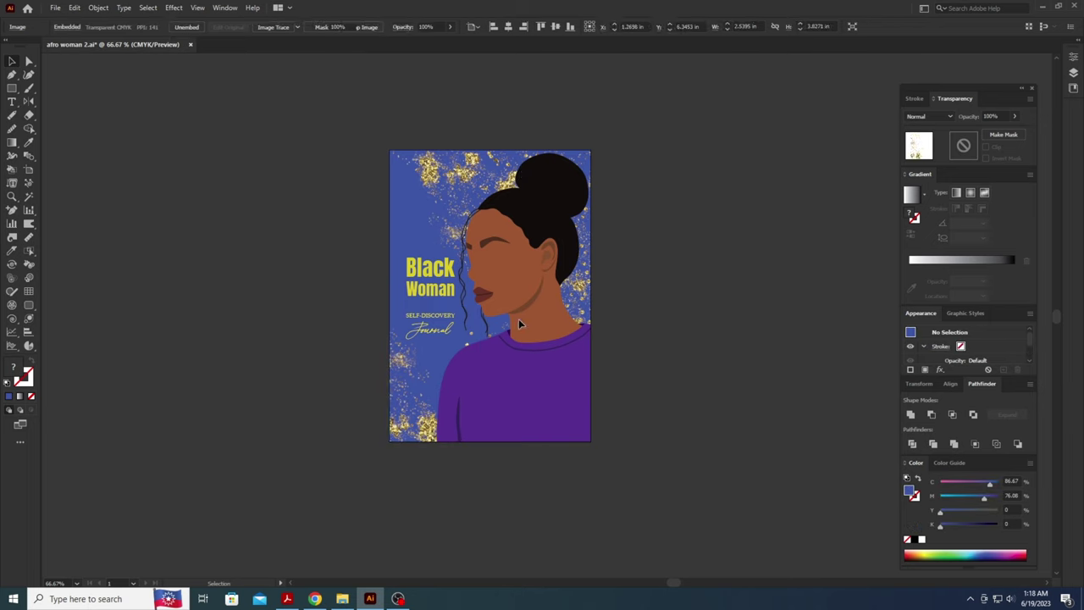
Step: Move the SELF-DISCOVERY and Journal subtitle up closer beneath the Black Woman title
left_click(449, 322)
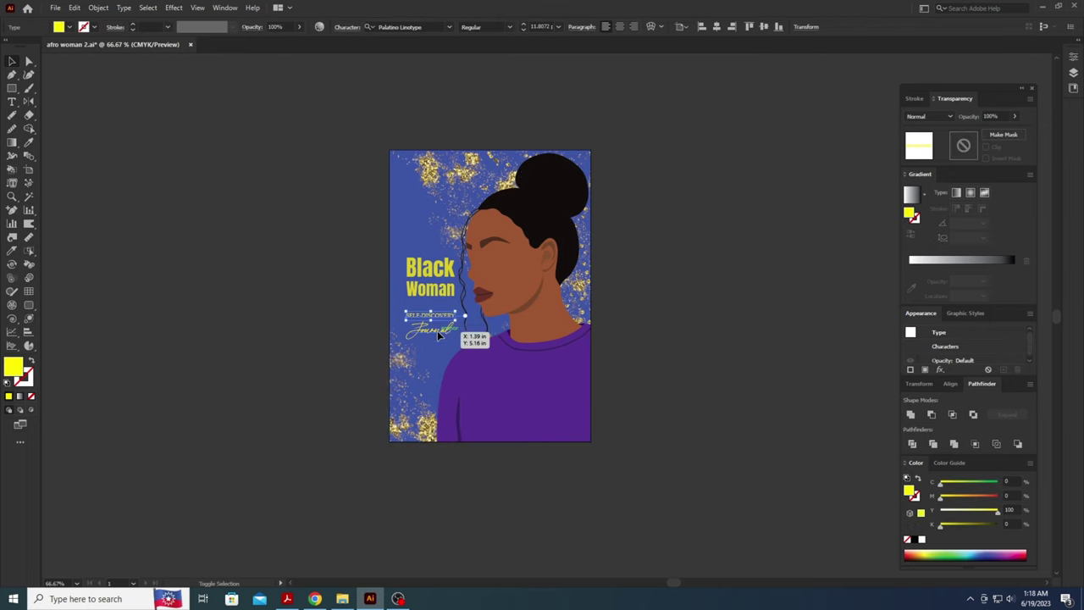
left_click(438, 335, "shift")
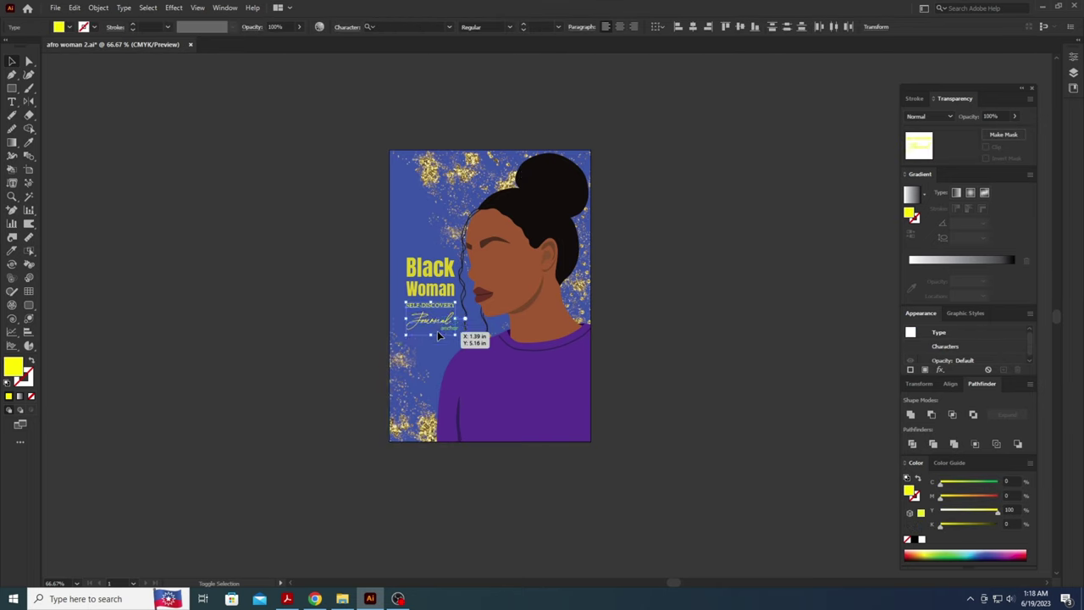
left_click_drag(438, 335, 421, 291)
left_click(422, 288, "shift")
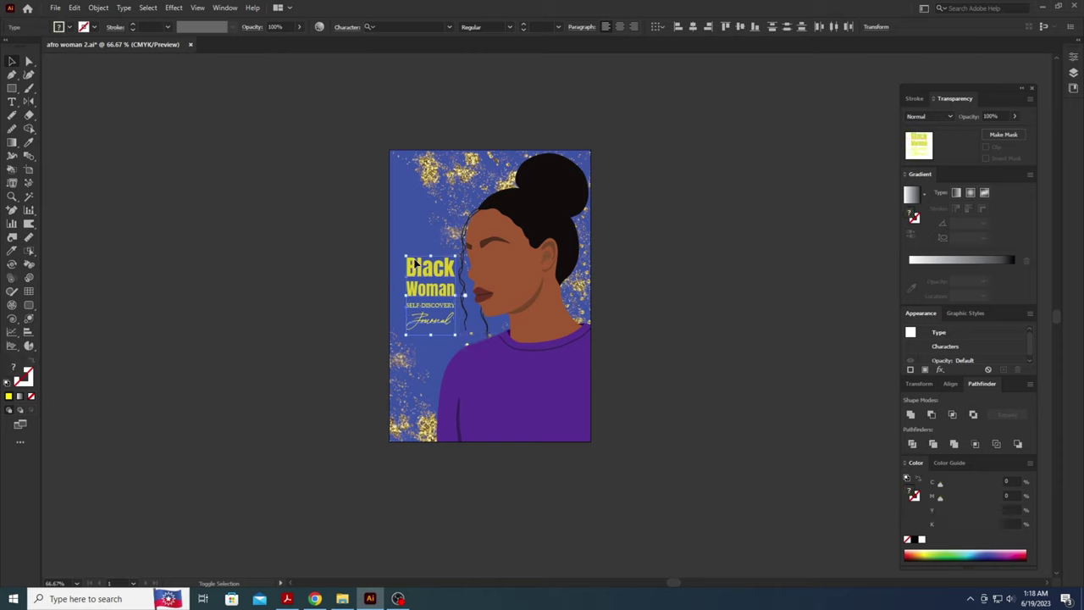
left_click(641, 339)
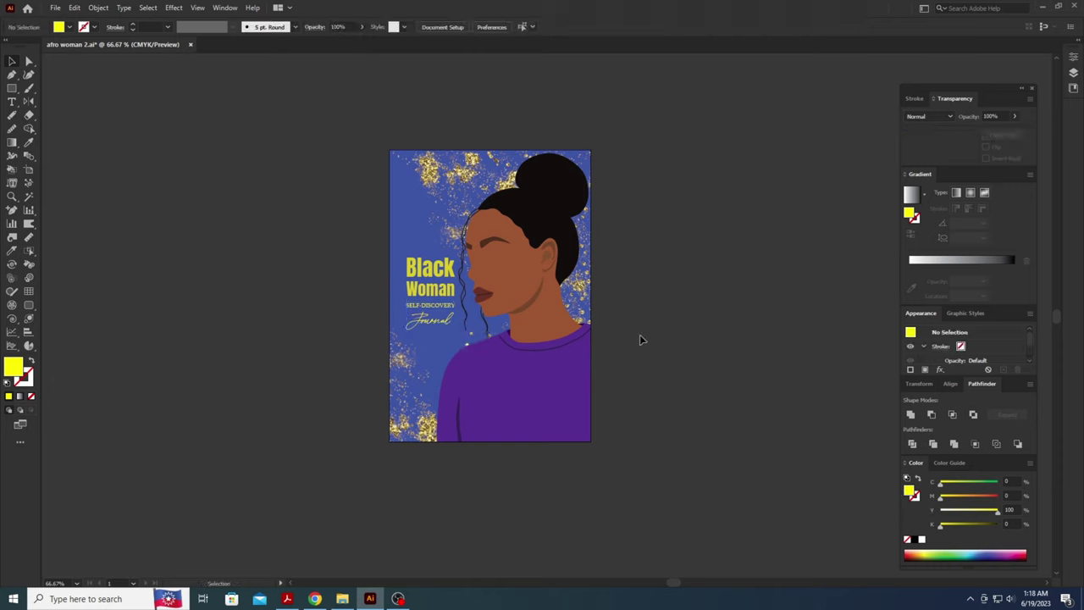
Step: Zoom in to inspect the glitter on the cover, then zoom back out
key("ctrl+1")
left_click(417, 350)
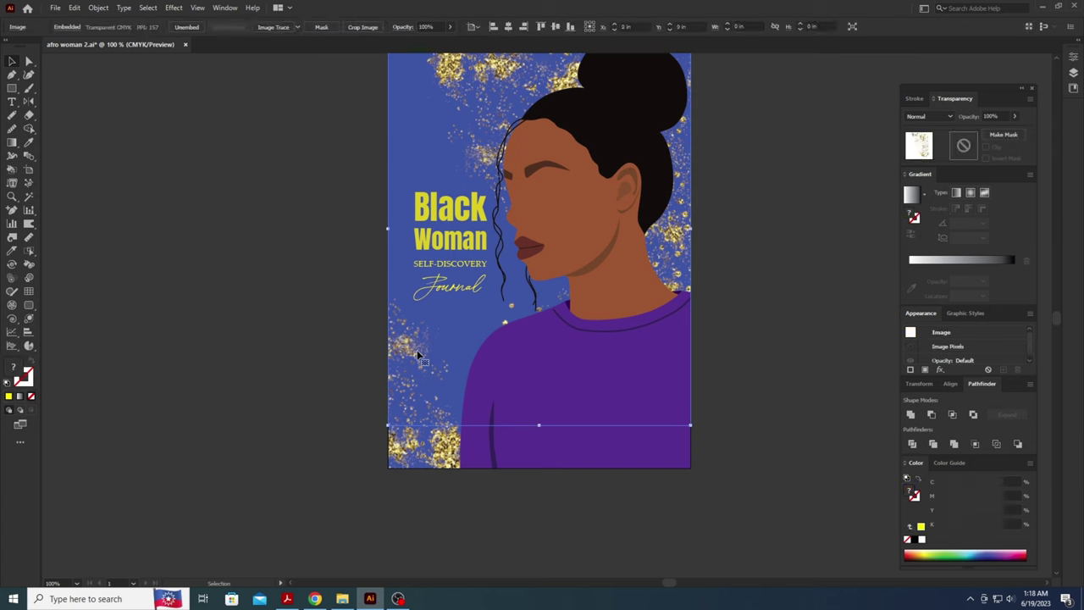
key("ctrl+minus")
left_click(716, 246)
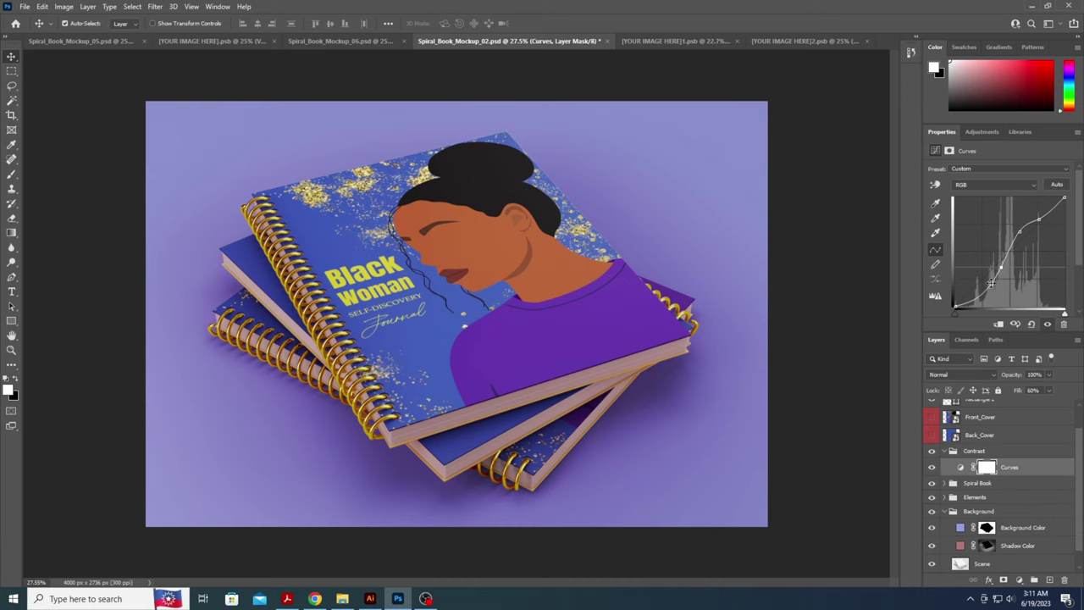
Step: Tweak the contrast curve's lower point and collapse the Contrast group
left_click(991, 286)
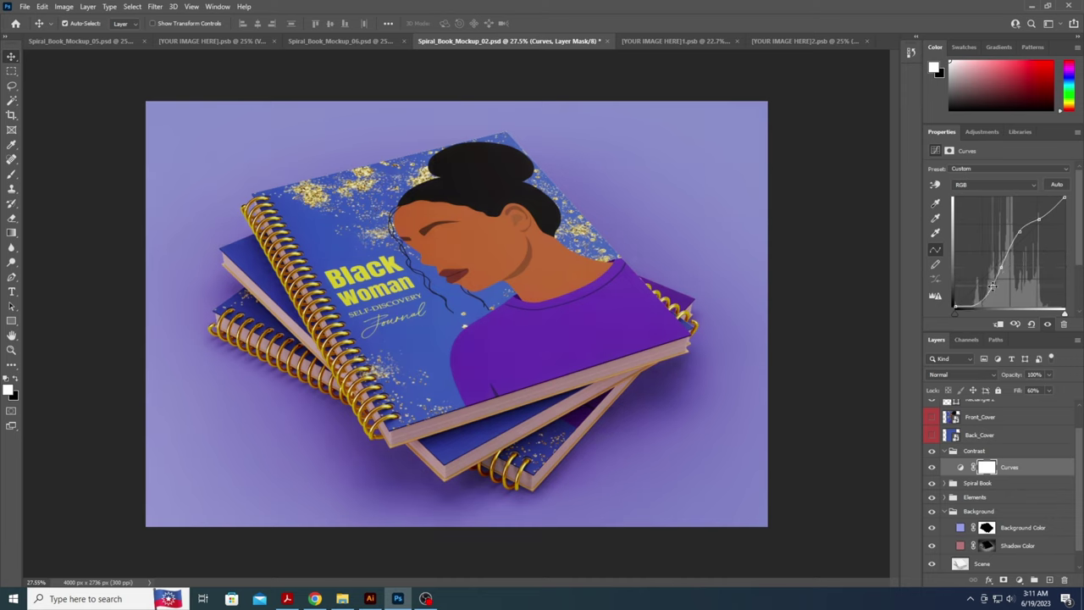
left_click_drag(992, 285, 994, 290)
left_click(730, 299)
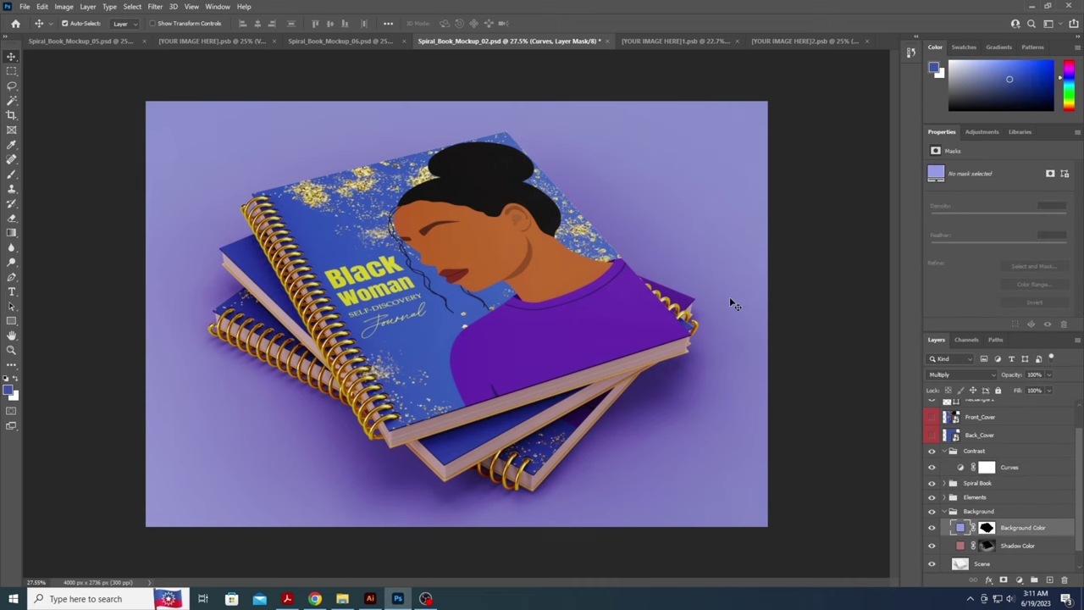
left_click(945, 452)
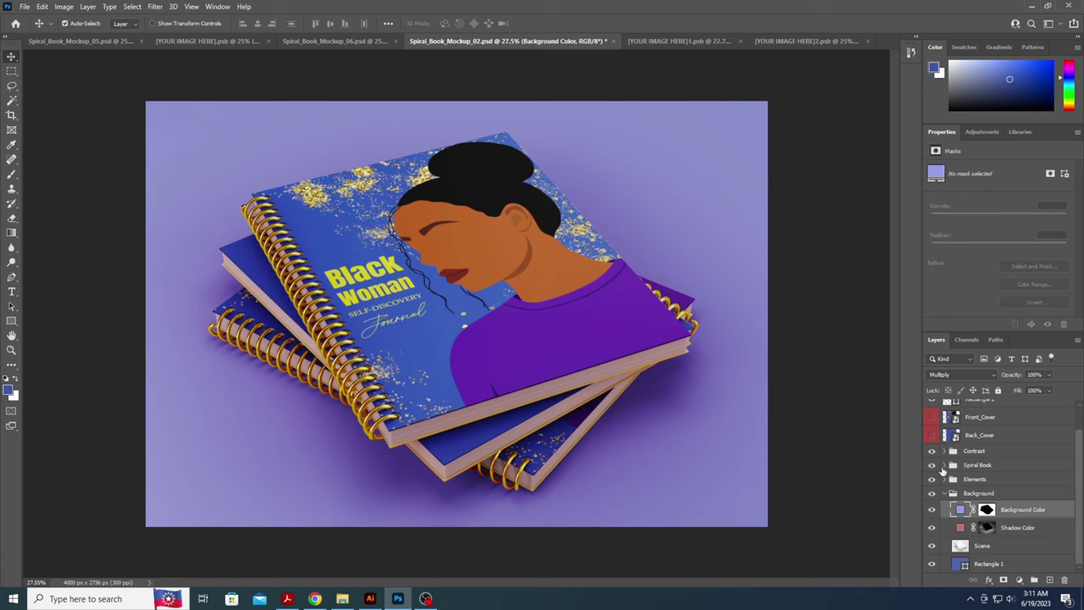
left_click(941, 468)
Step: Expand the Spiral Book and Elements groups, keeping the cover artwork visible, and select Spiral Color
left_click(945, 465)
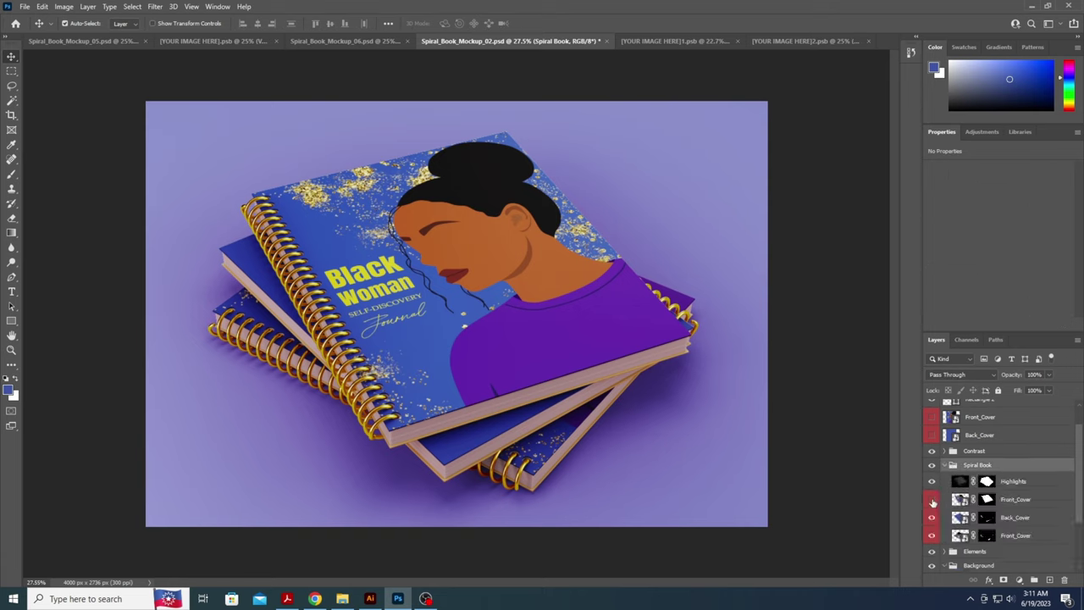
left_click(931, 500)
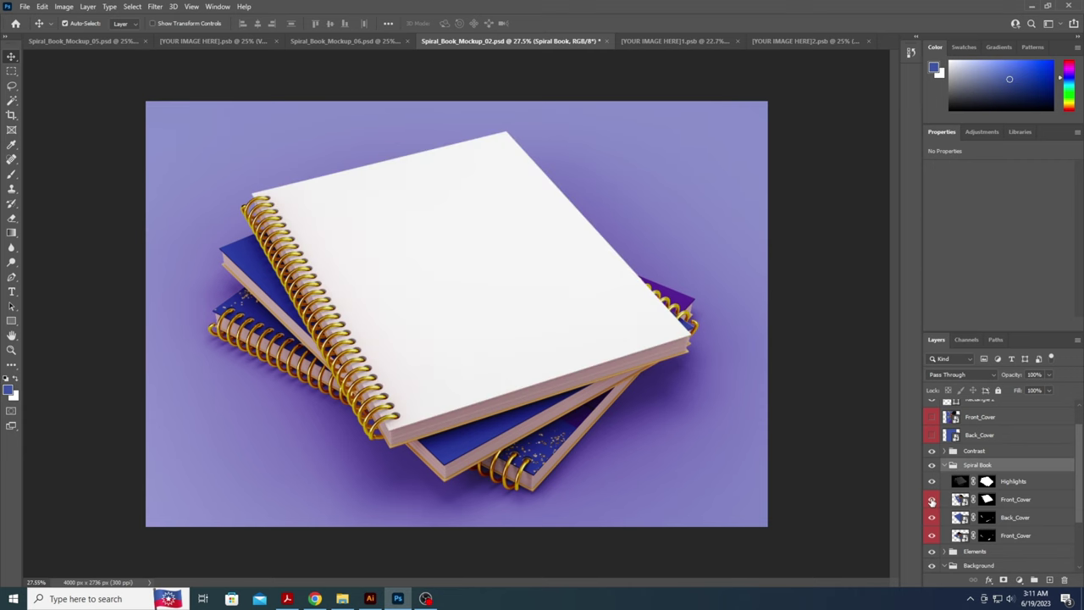
key("ctrl+z")
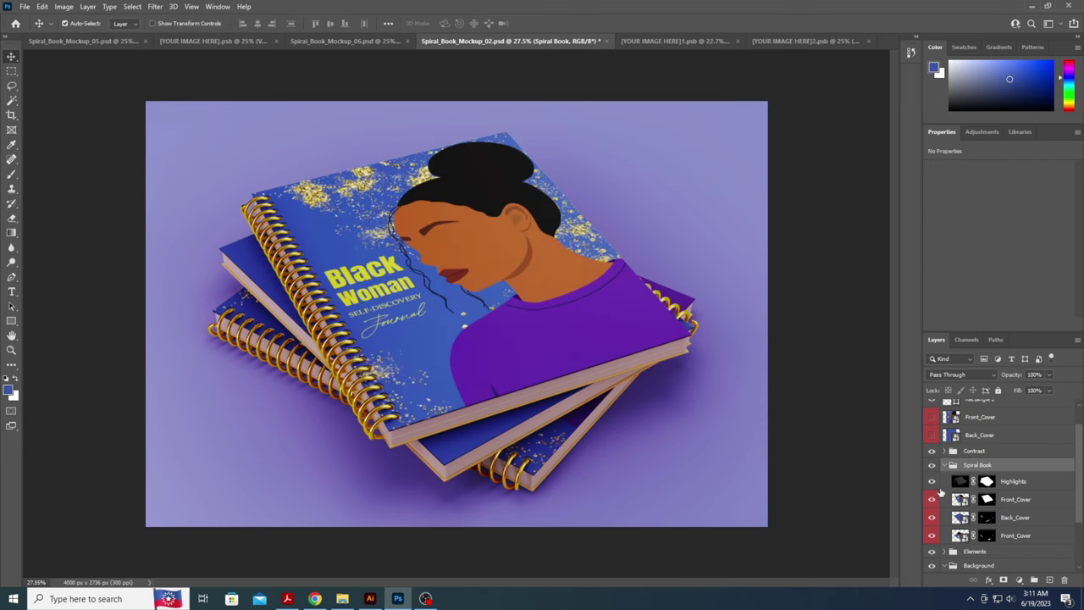
scroll(1027, 501, "down", 2)
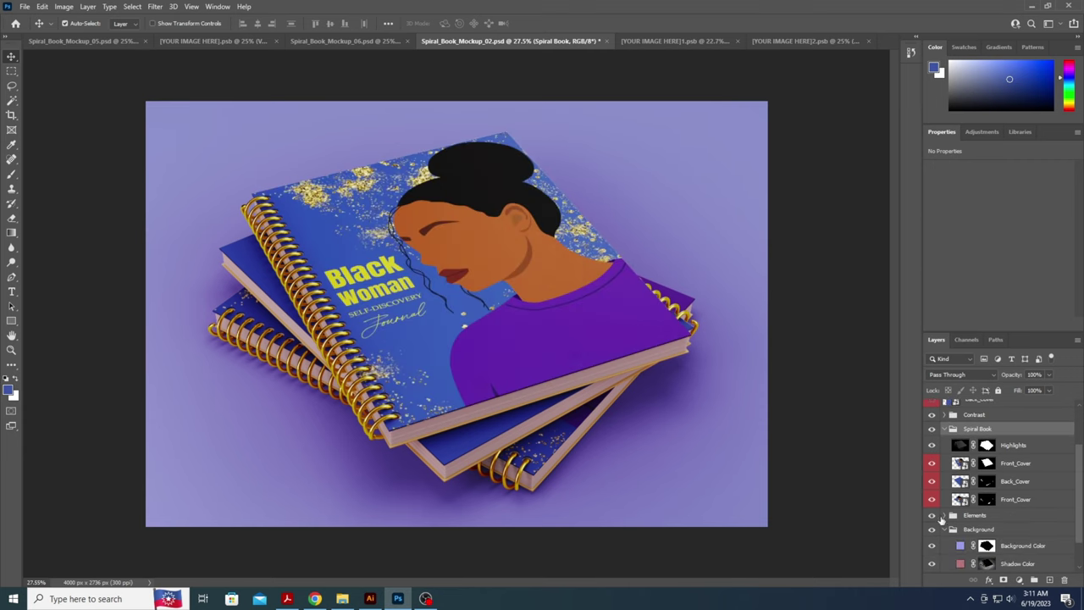
left_click(945, 515)
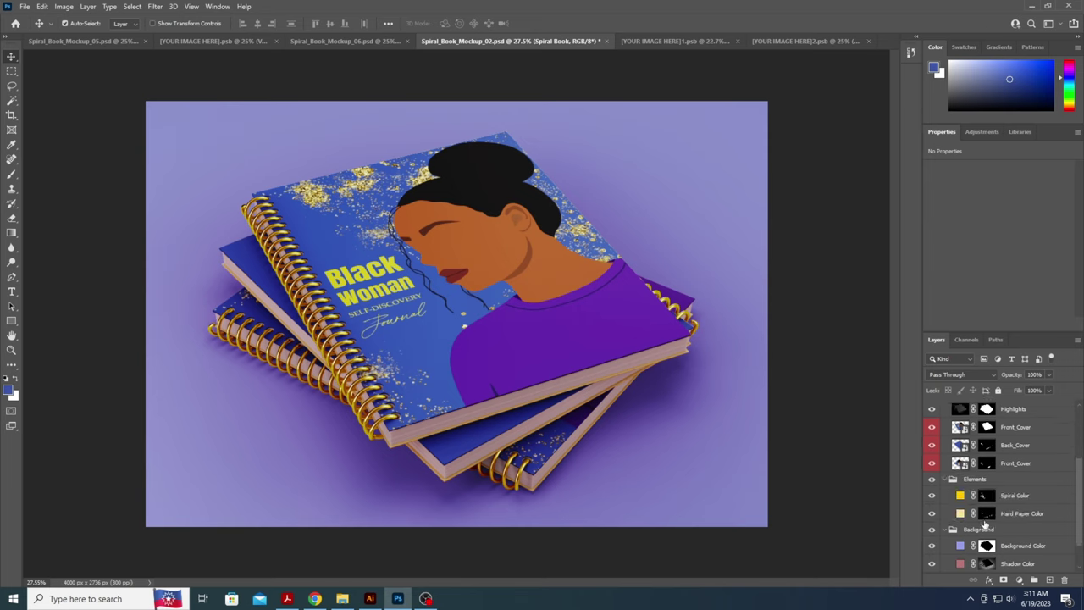
left_click(960, 497)
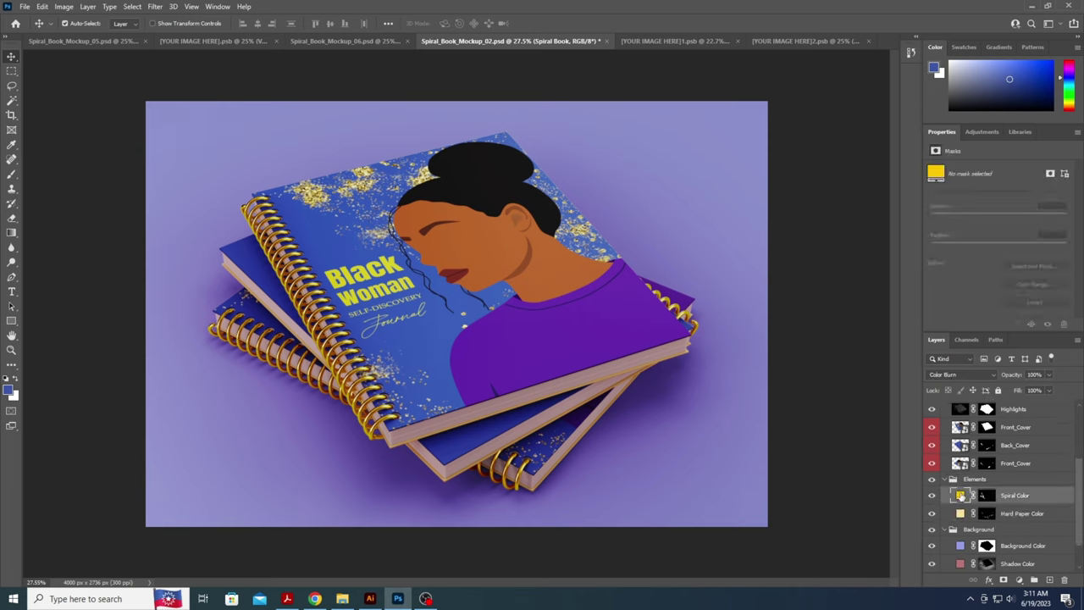
Step: Try sampling the cover blue for the spiral colour, then cancel the change
double_click(960, 495)
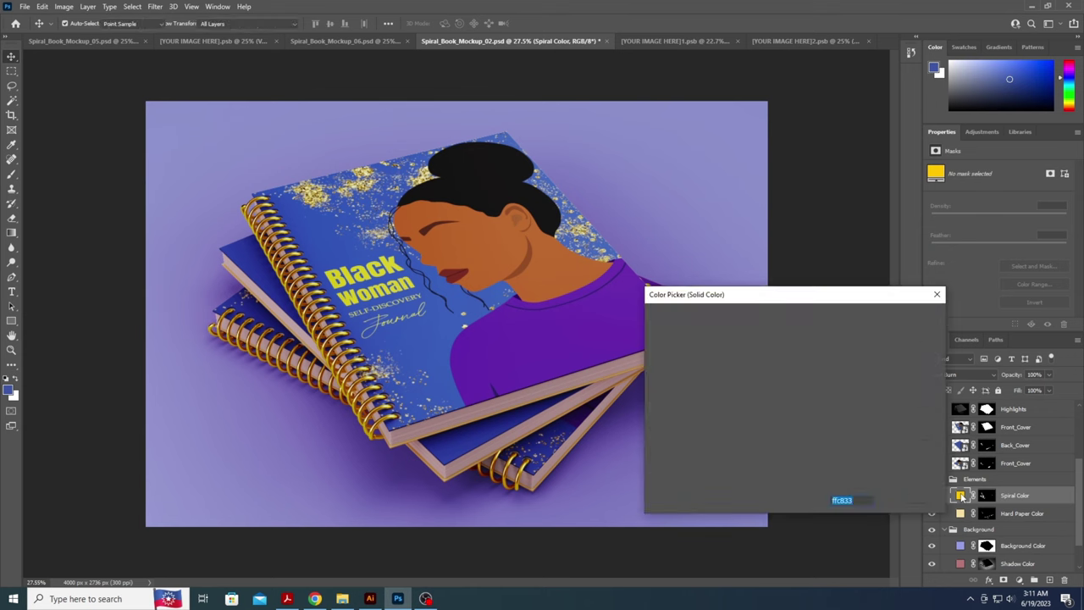
left_click(434, 322)
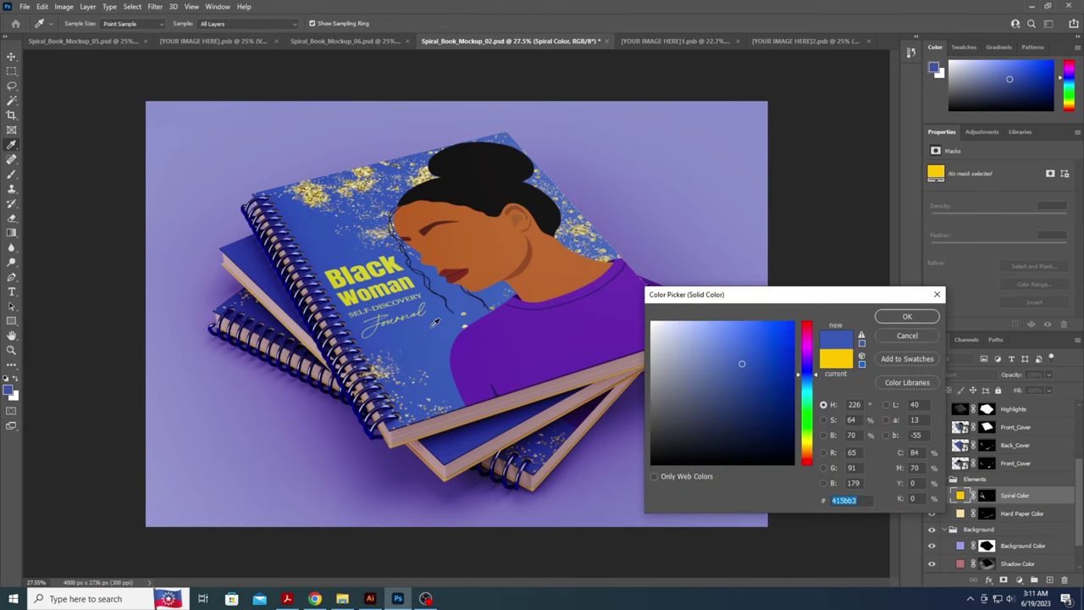
left_click(910, 339)
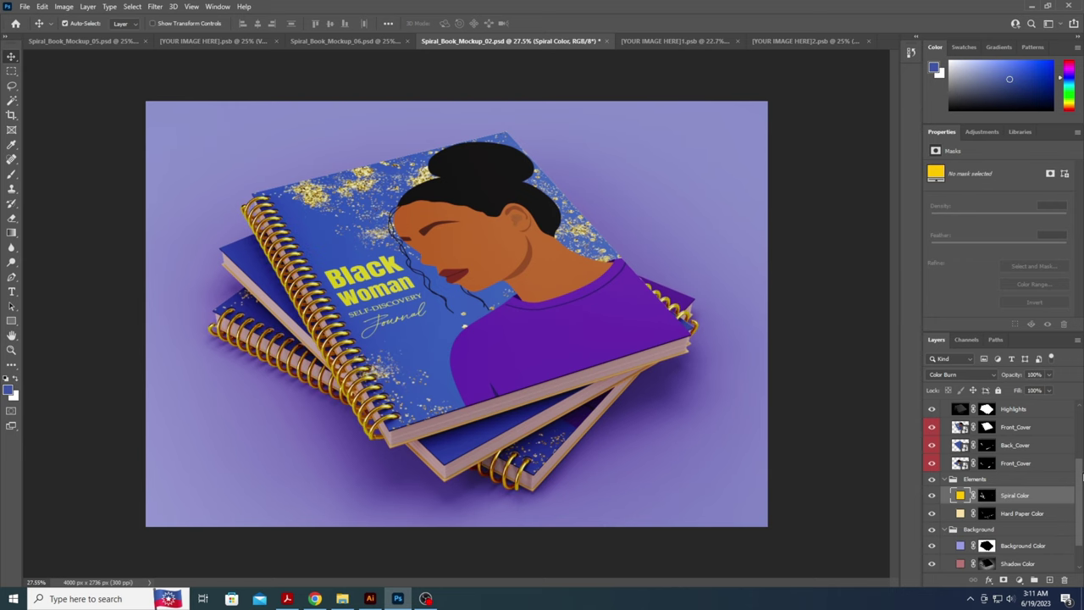
Step: Recolour the Hard Paper Color page edges to muted blue #5d6cc1
left_click(961, 514)
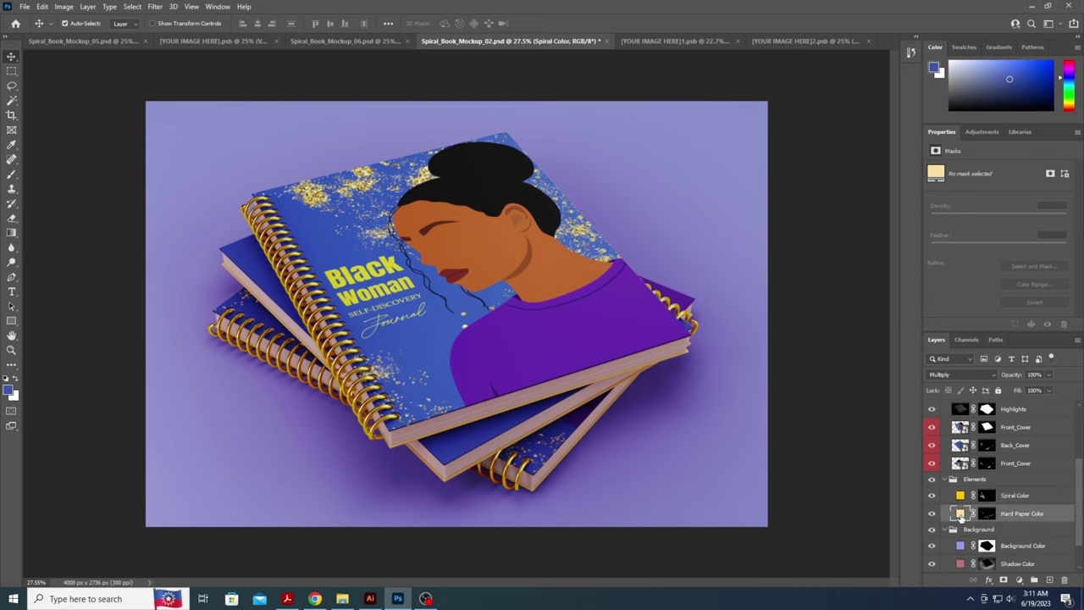
left_click(438, 342)
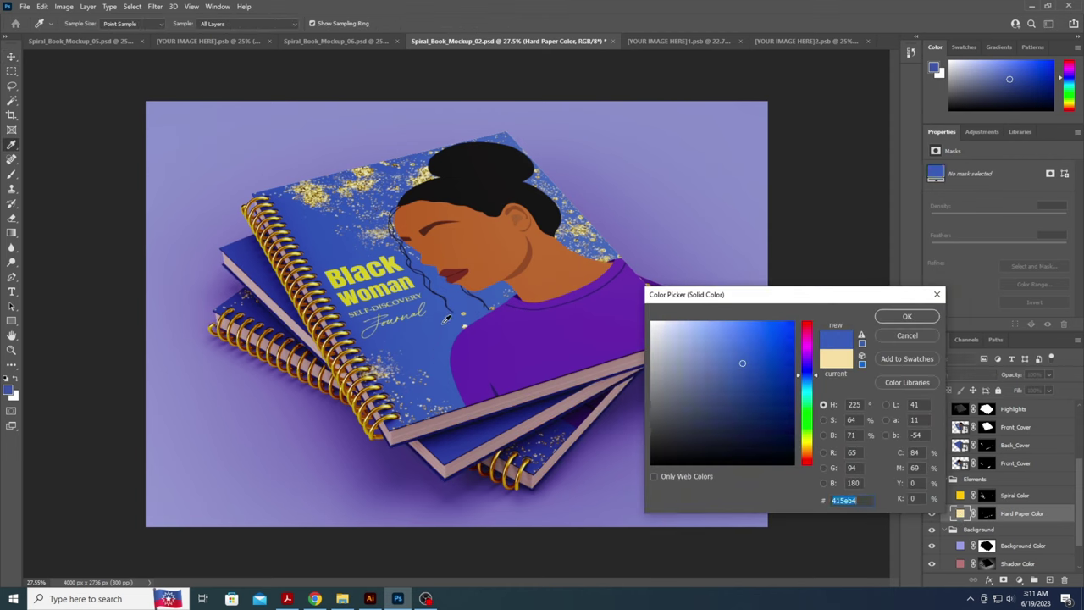
left_click(446, 318)
left_click(731, 341)
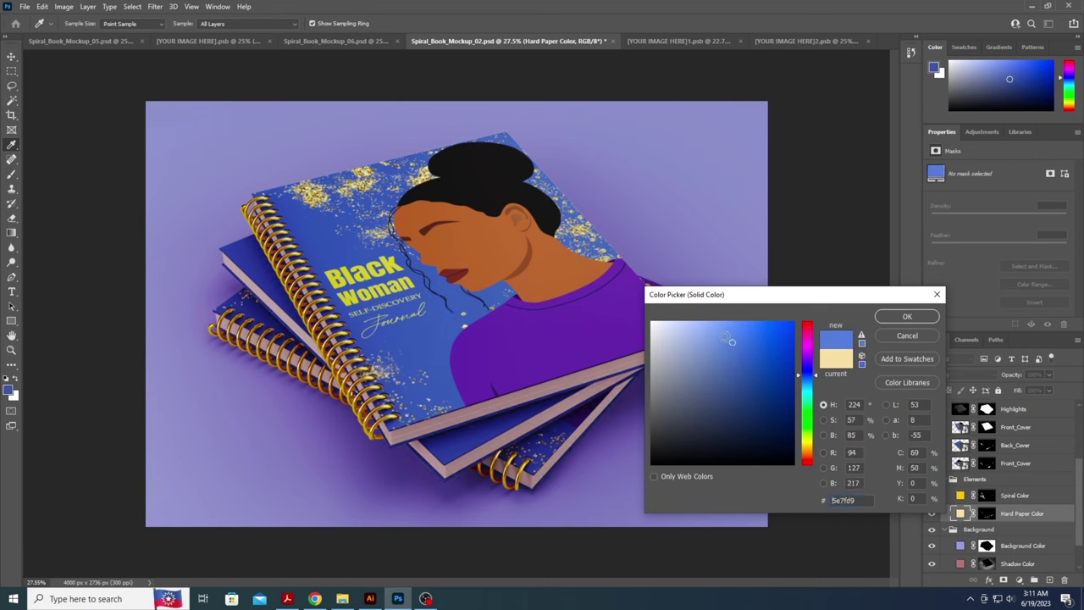
left_click(723, 335)
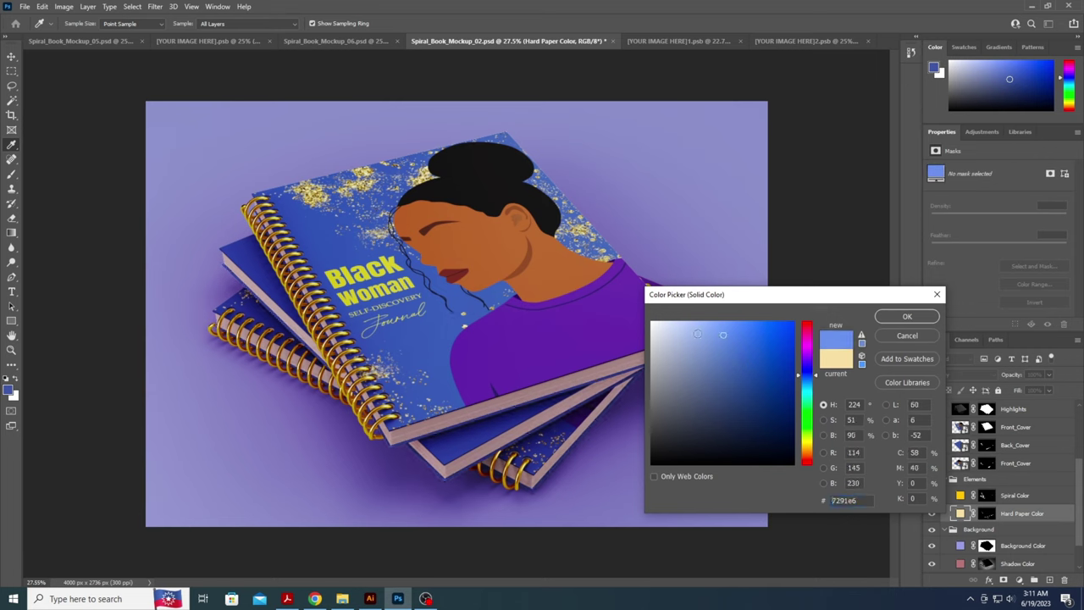
left_click_drag(696, 330, 716, 330)
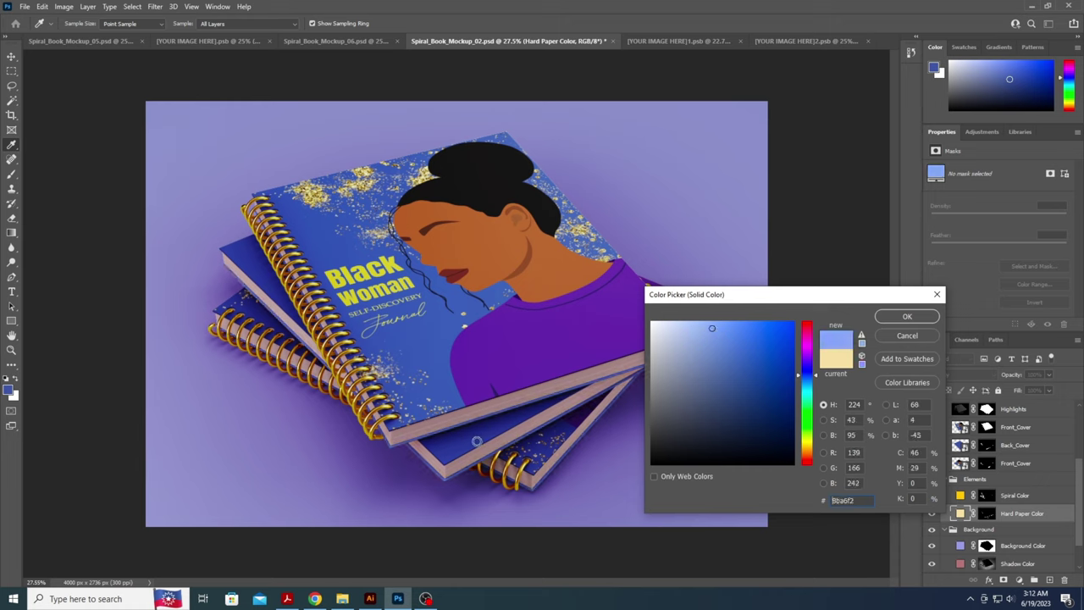
left_click(445, 445)
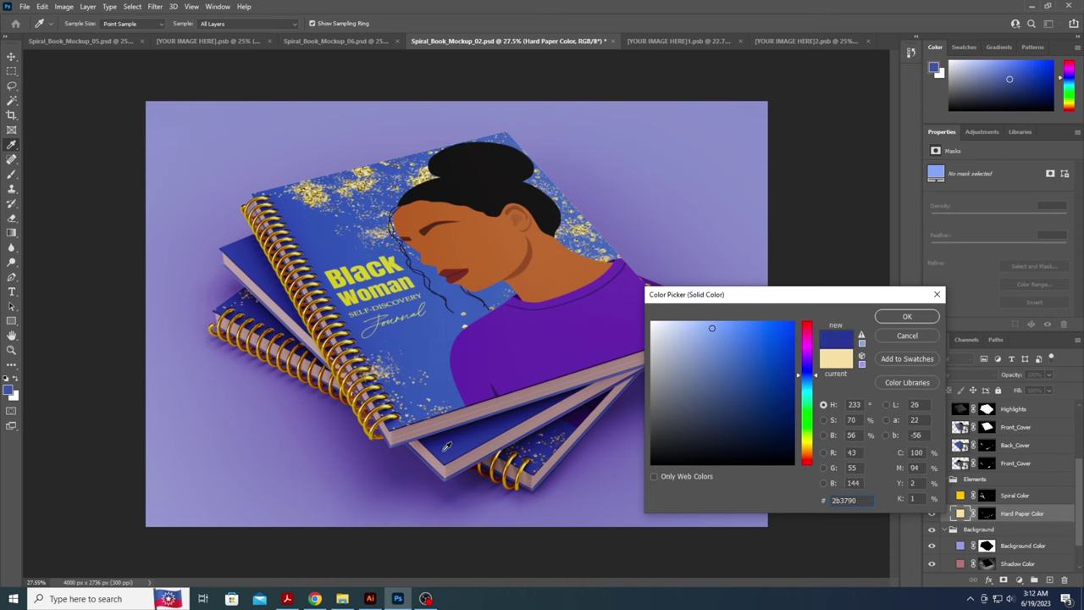
left_click(724, 356)
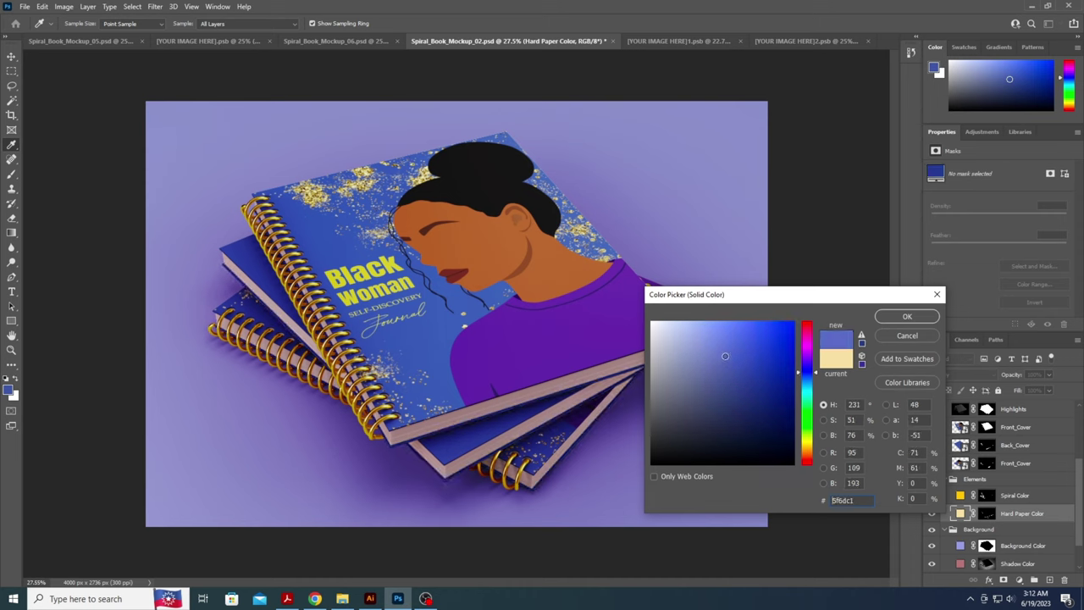
left_click(905, 317)
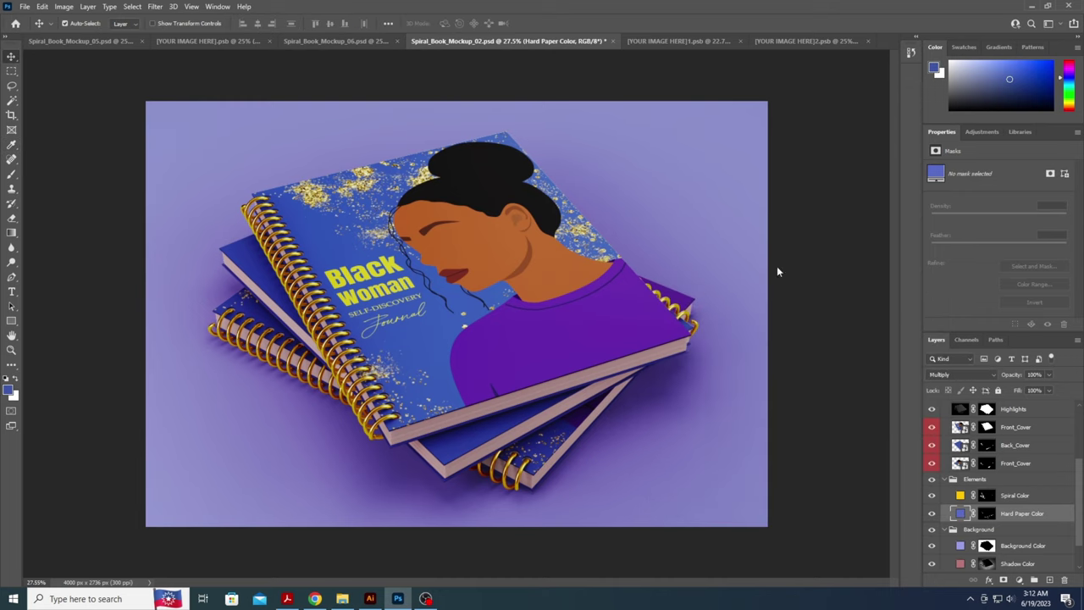
left_click(944, 481)
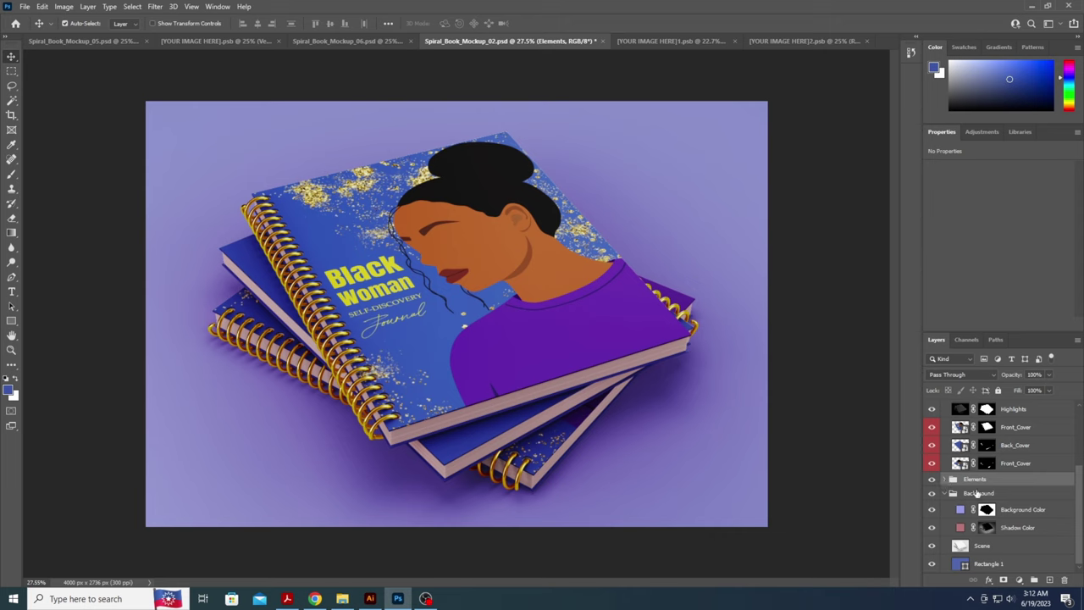
Step: Set the Background Color fill to pale lavender-blue #a5aaea and collapse the layer groups
scroll(976, 492, "up", 2)
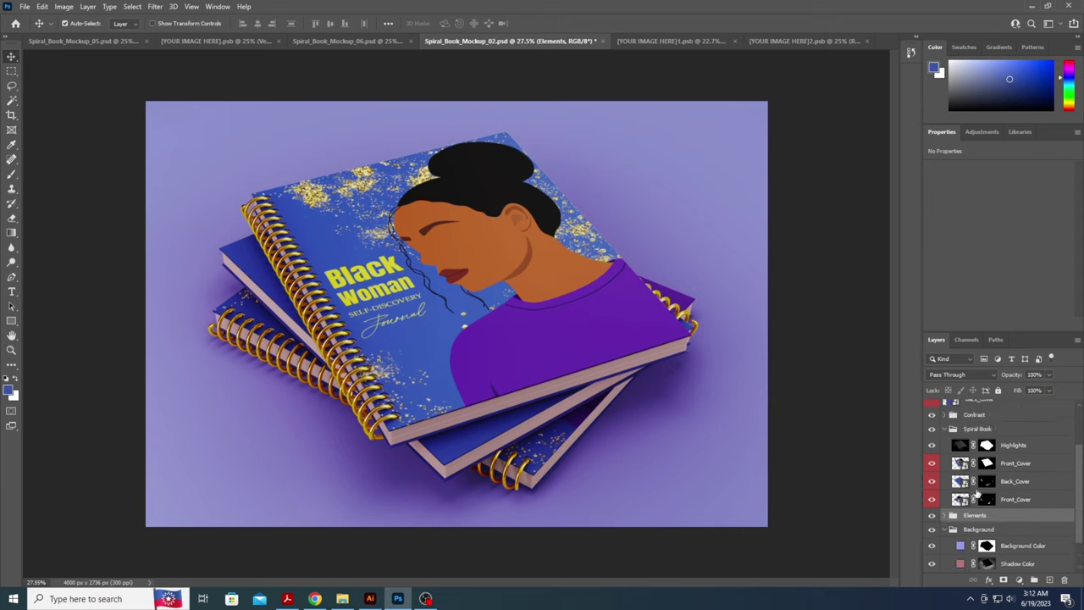
left_click(959, 546)
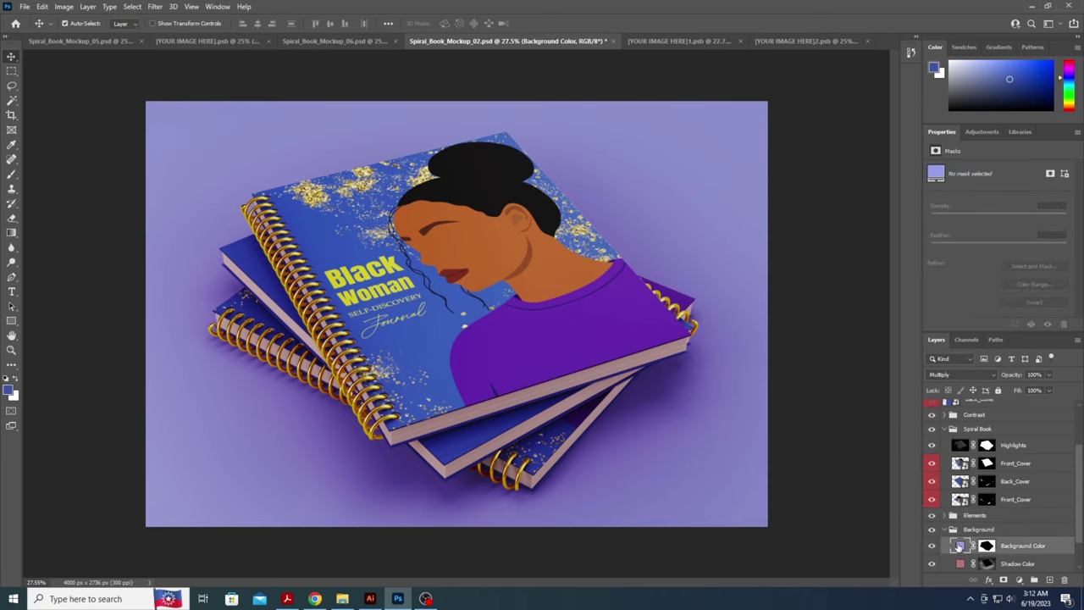
double_click(959, 546)
left_click(710, 363)
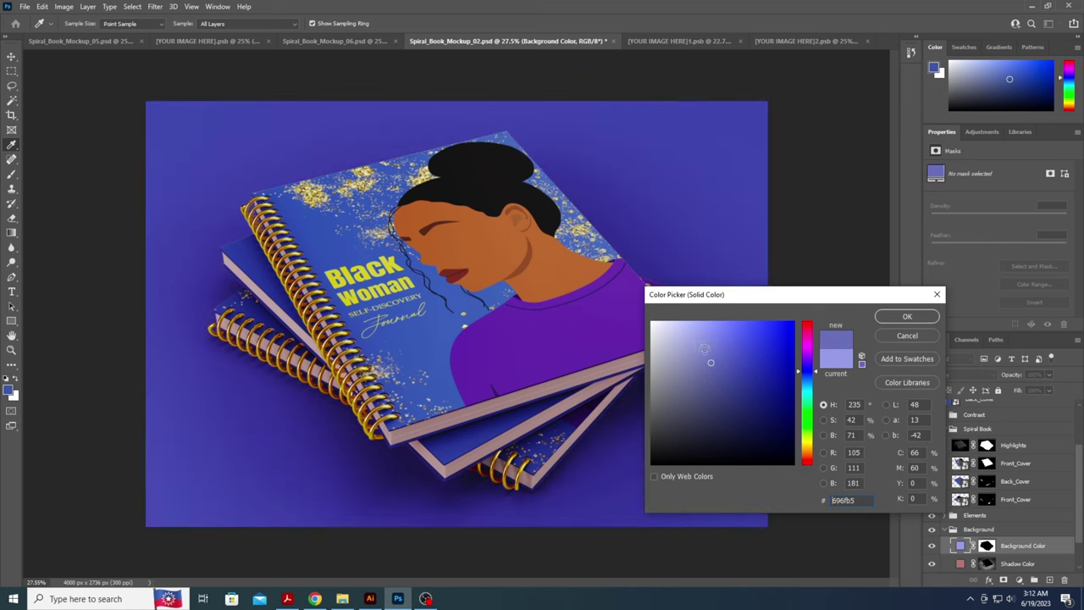
left_click_drag(703, 348, 708, 347)
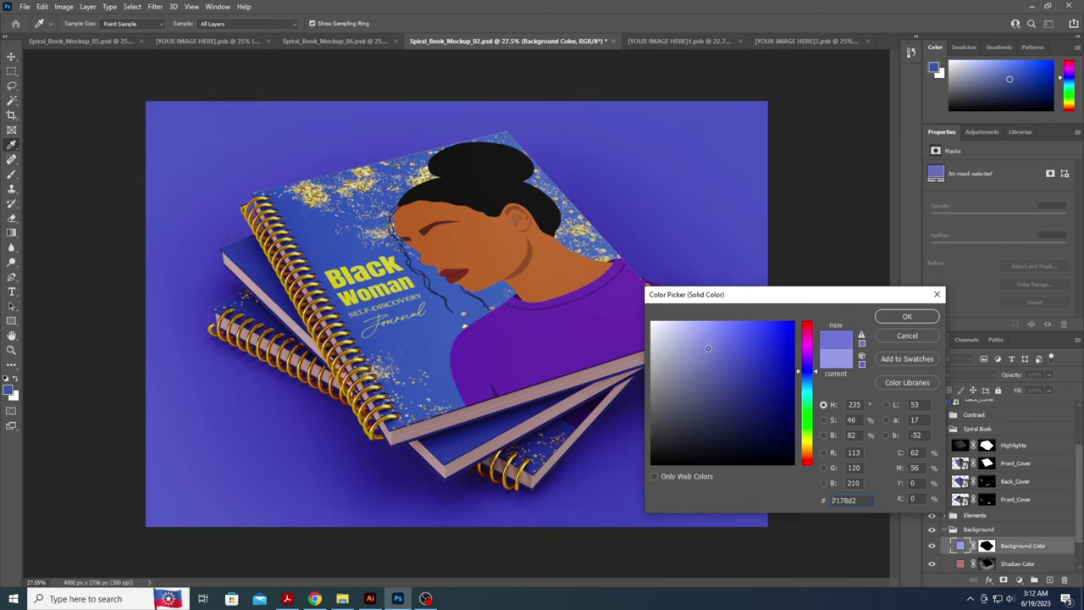
left_click_drag(716, 345, 707, 339)
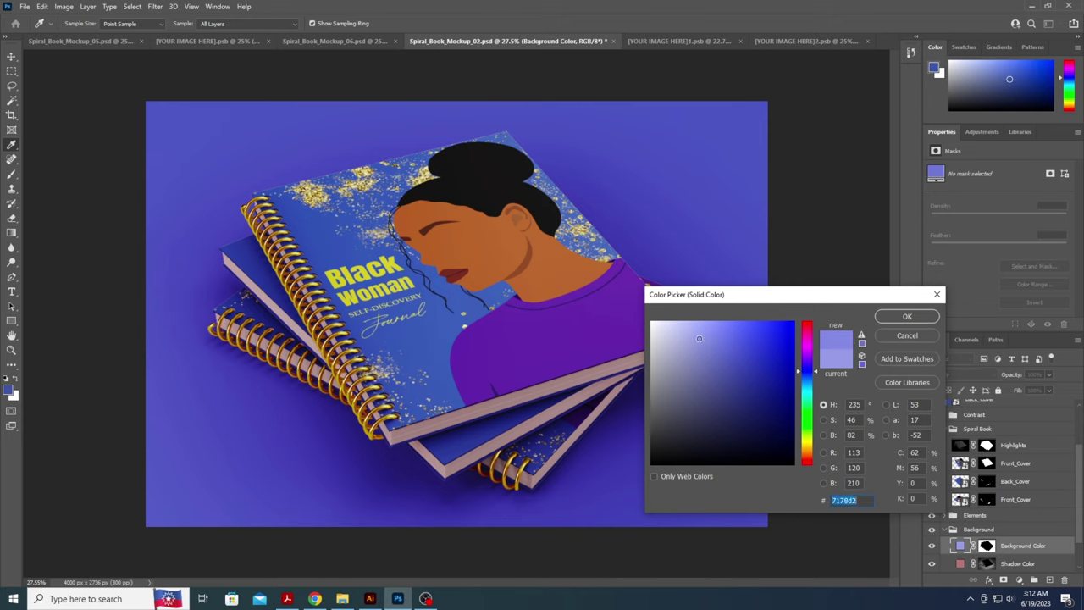
left_click(693, 333)
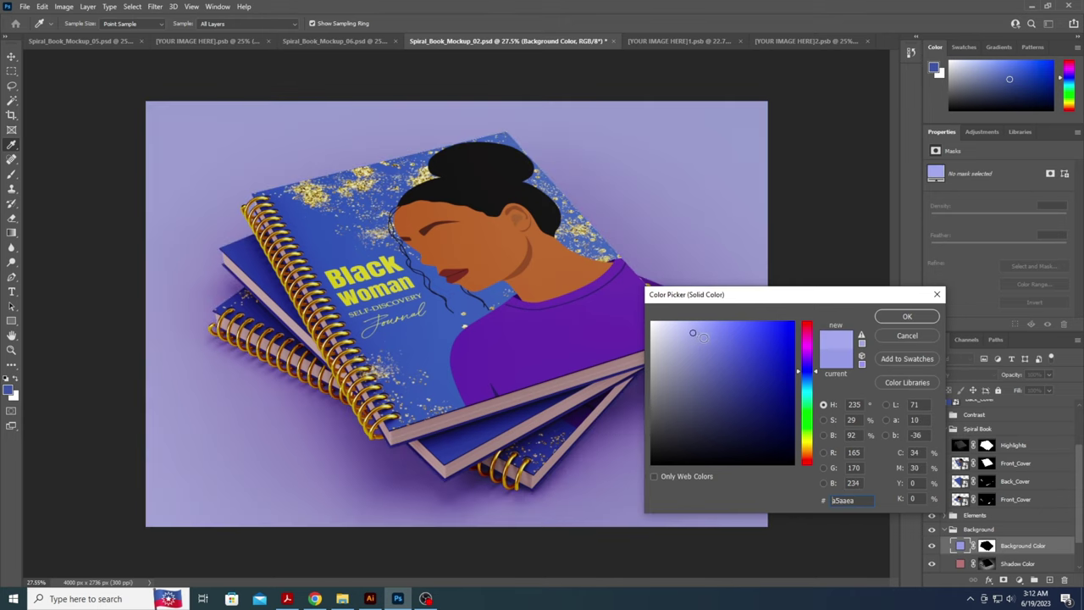
left_click(904, 317)
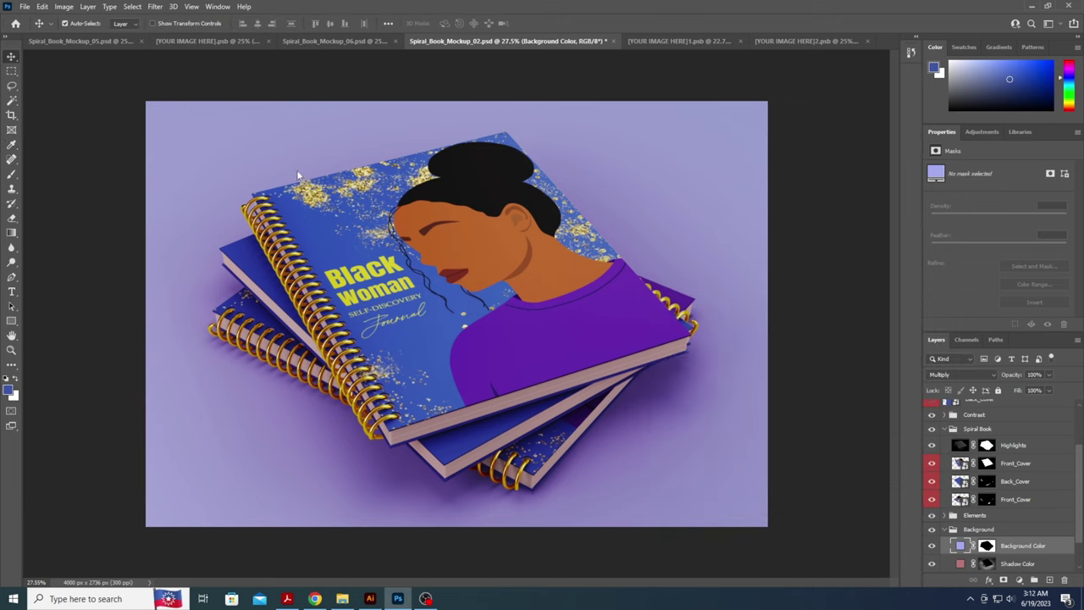
left_click(113, 112)
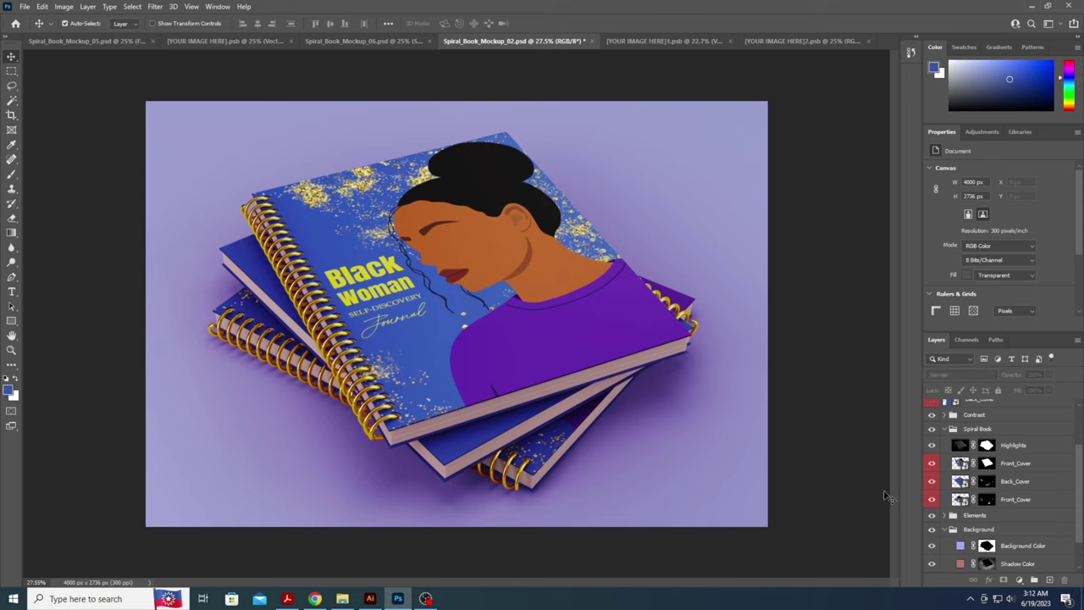
left_click(944, 428)
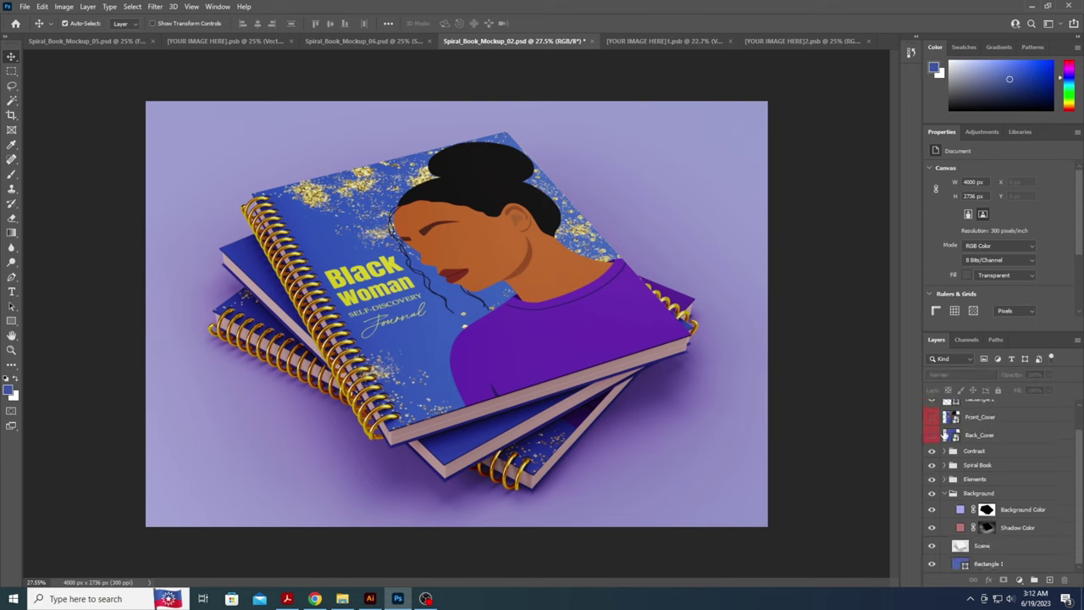